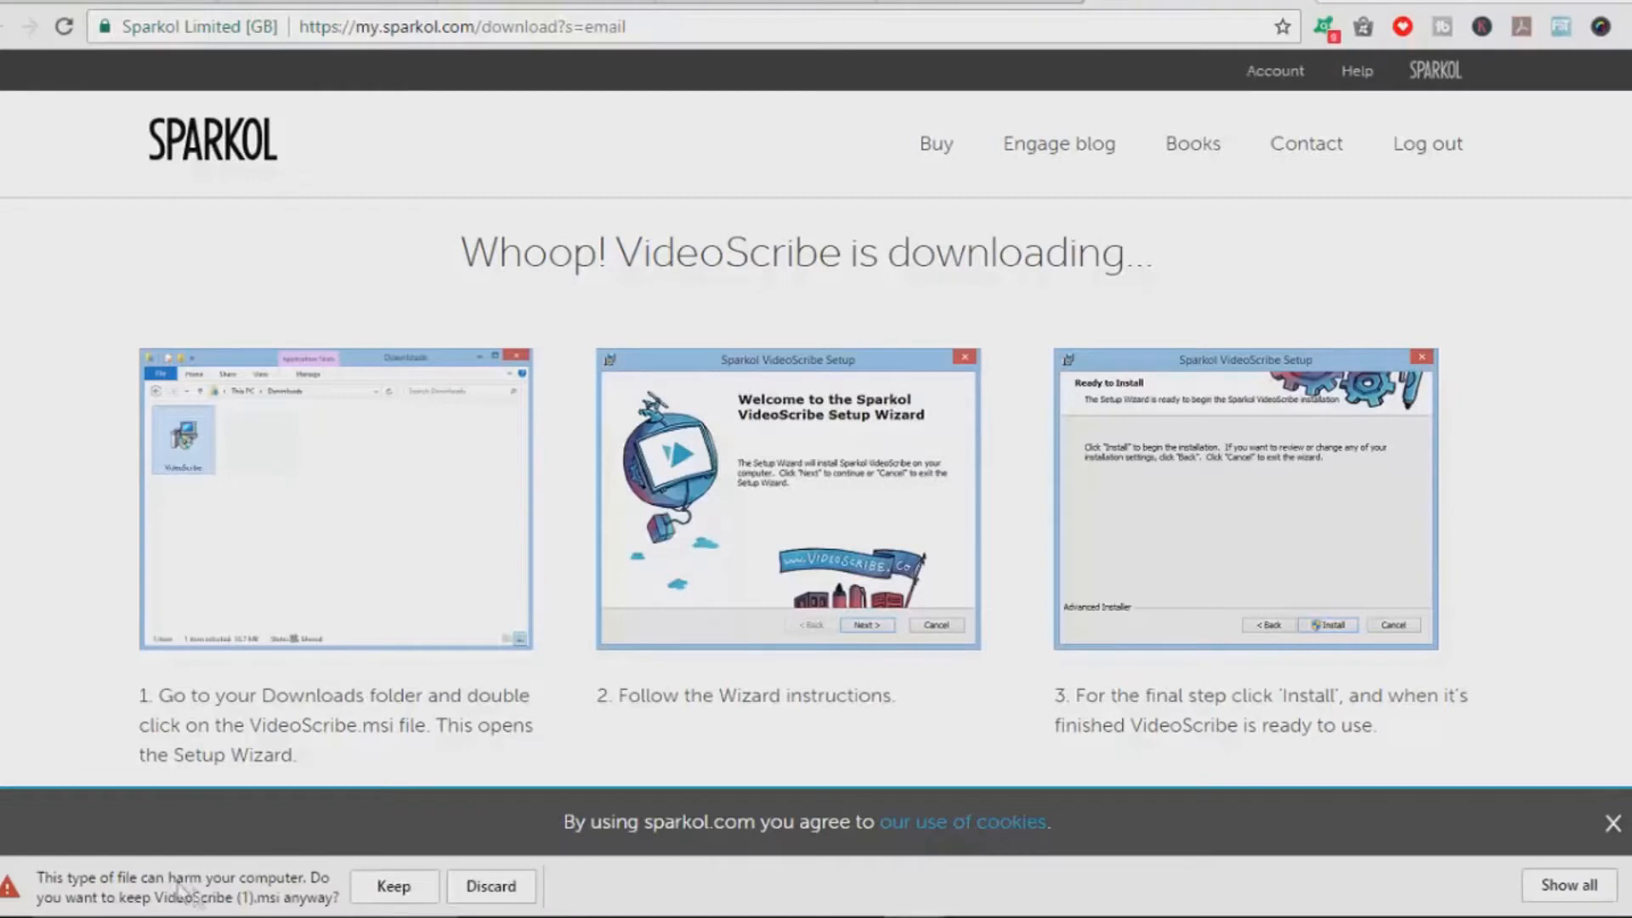
- Keep the downloaded VideoScribe installer and run the VideoScribe installation
{"action": "left_click", "coordinate": [393, 886]}
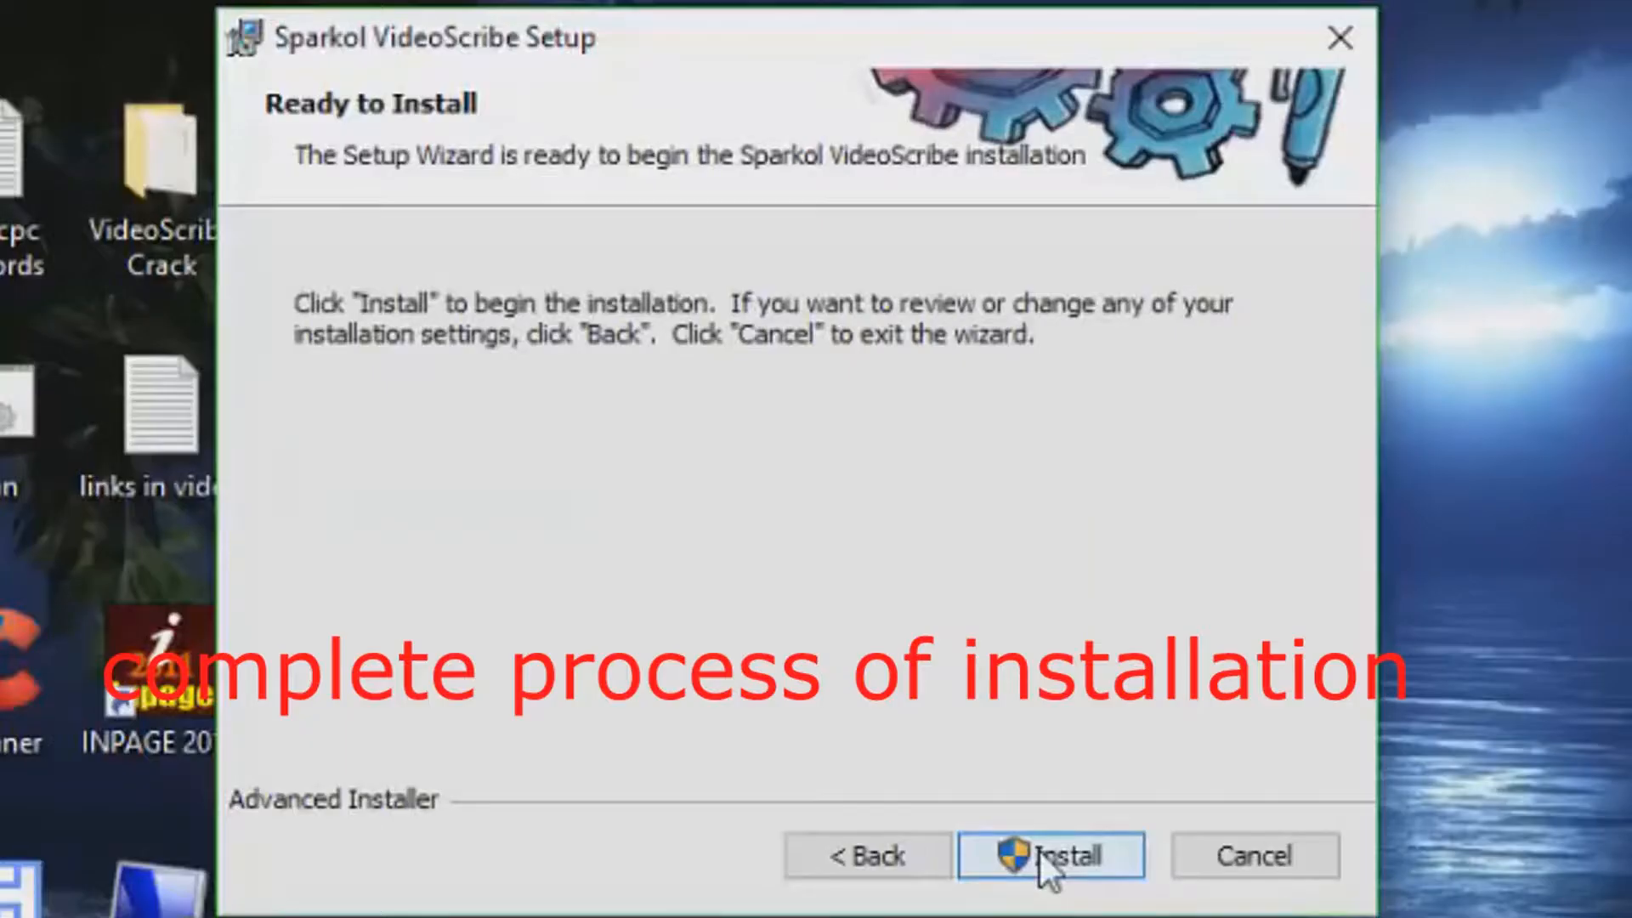
{"action": "left_click", "coordinate": [1038, 851]}
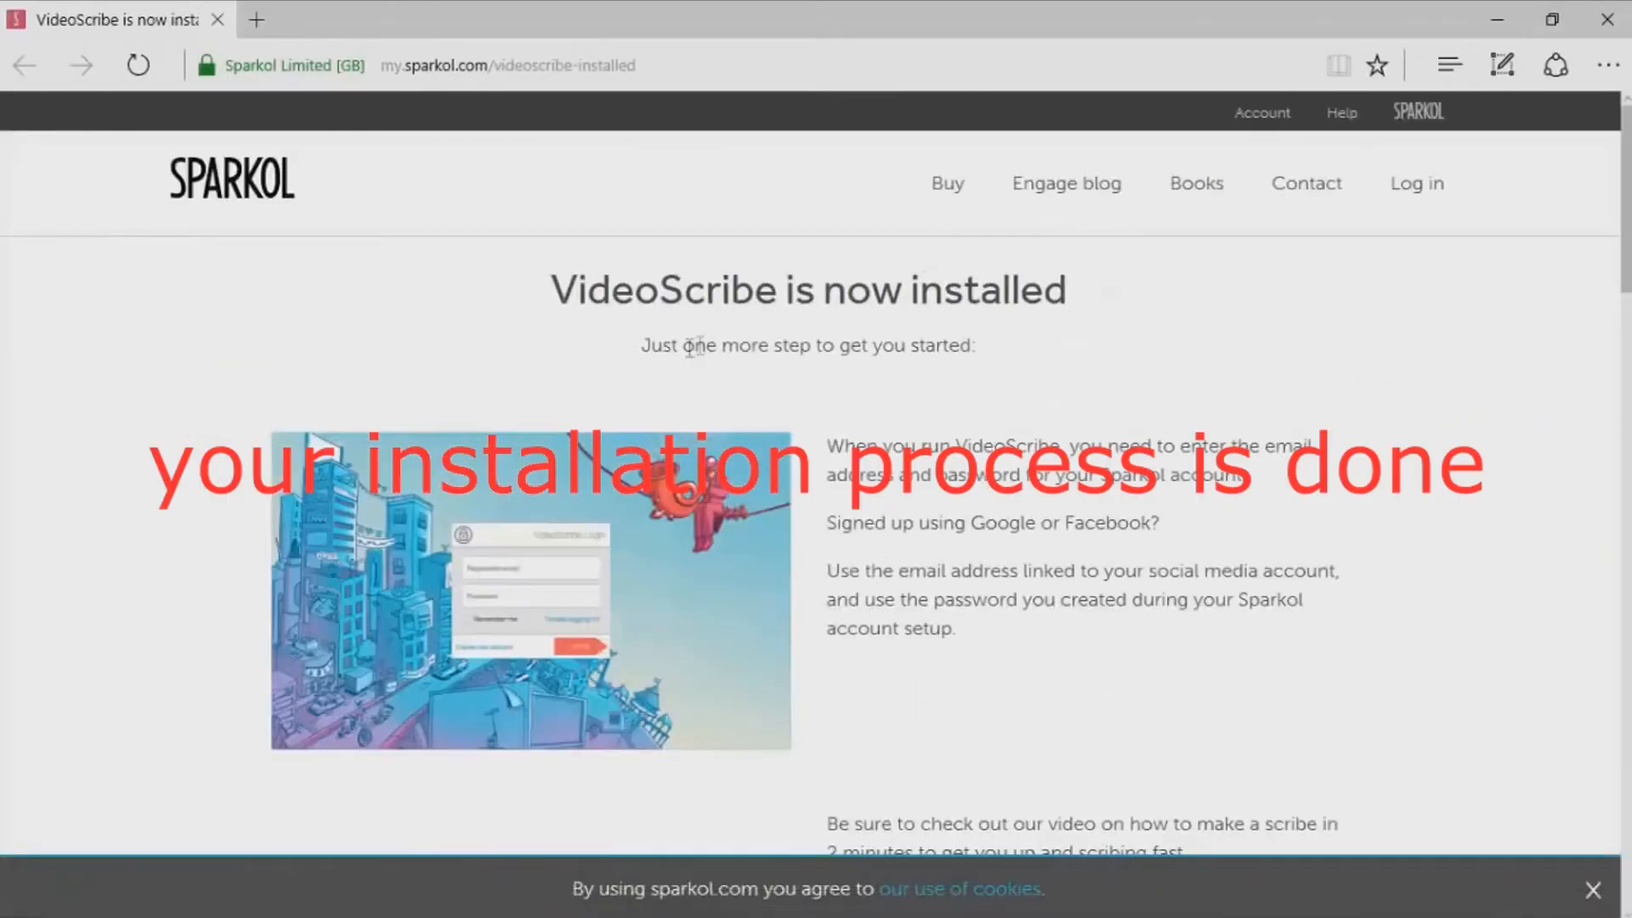
- Log in to VideoScribe with the account's registered email and password
{"action": "mouse_move", "coordinate": [1086, 904]}
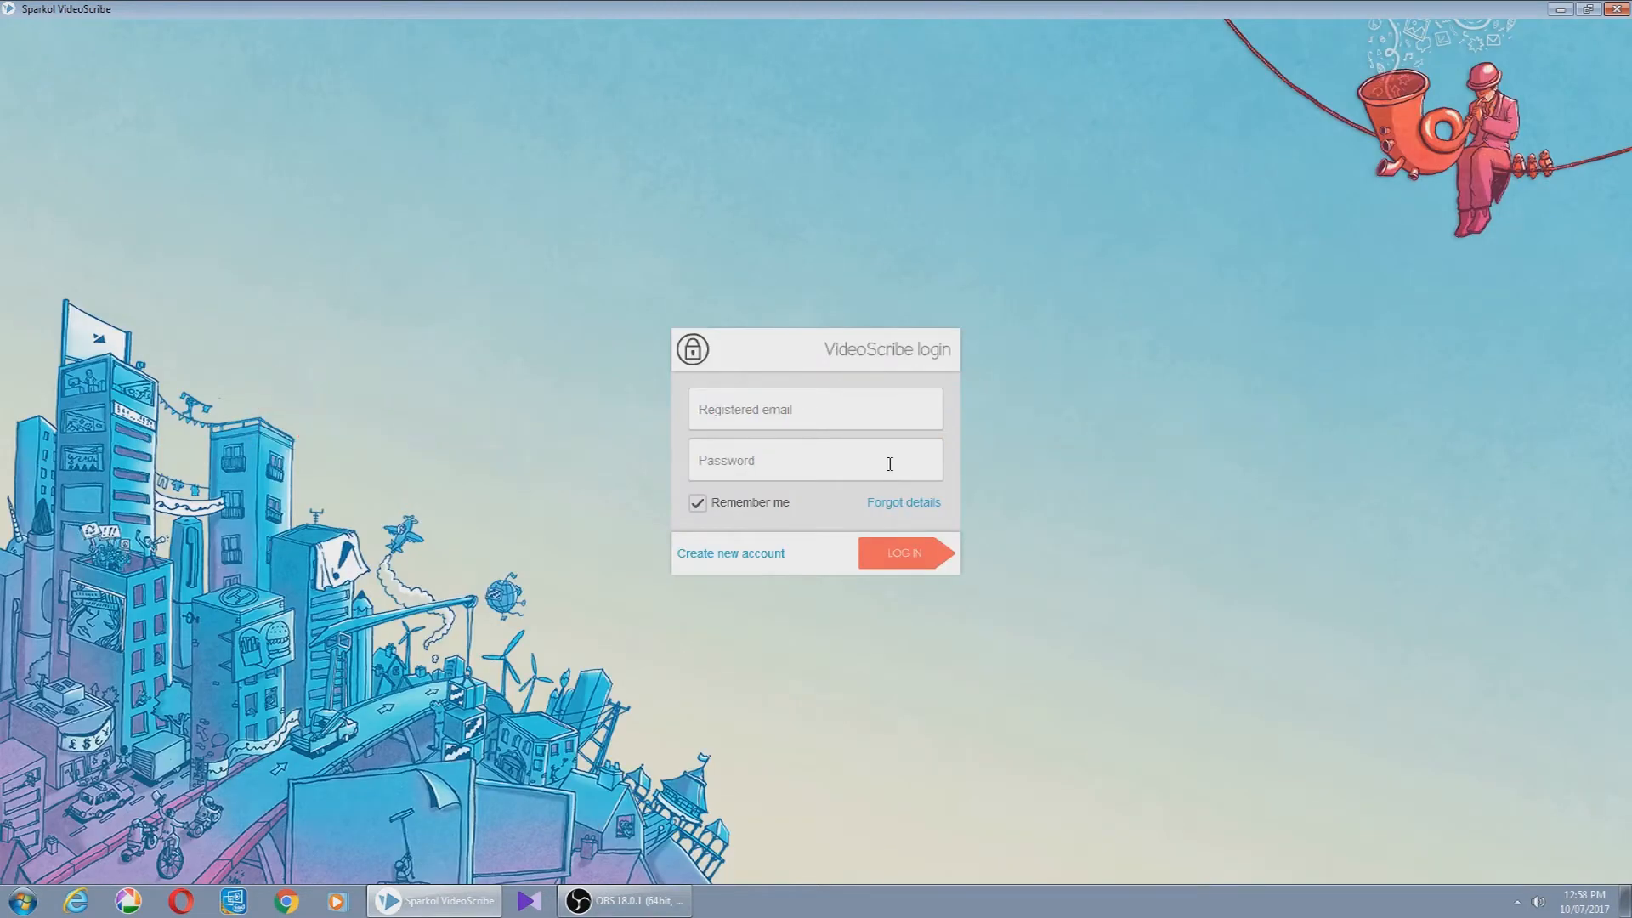
{"action": "type", "text": "p"}
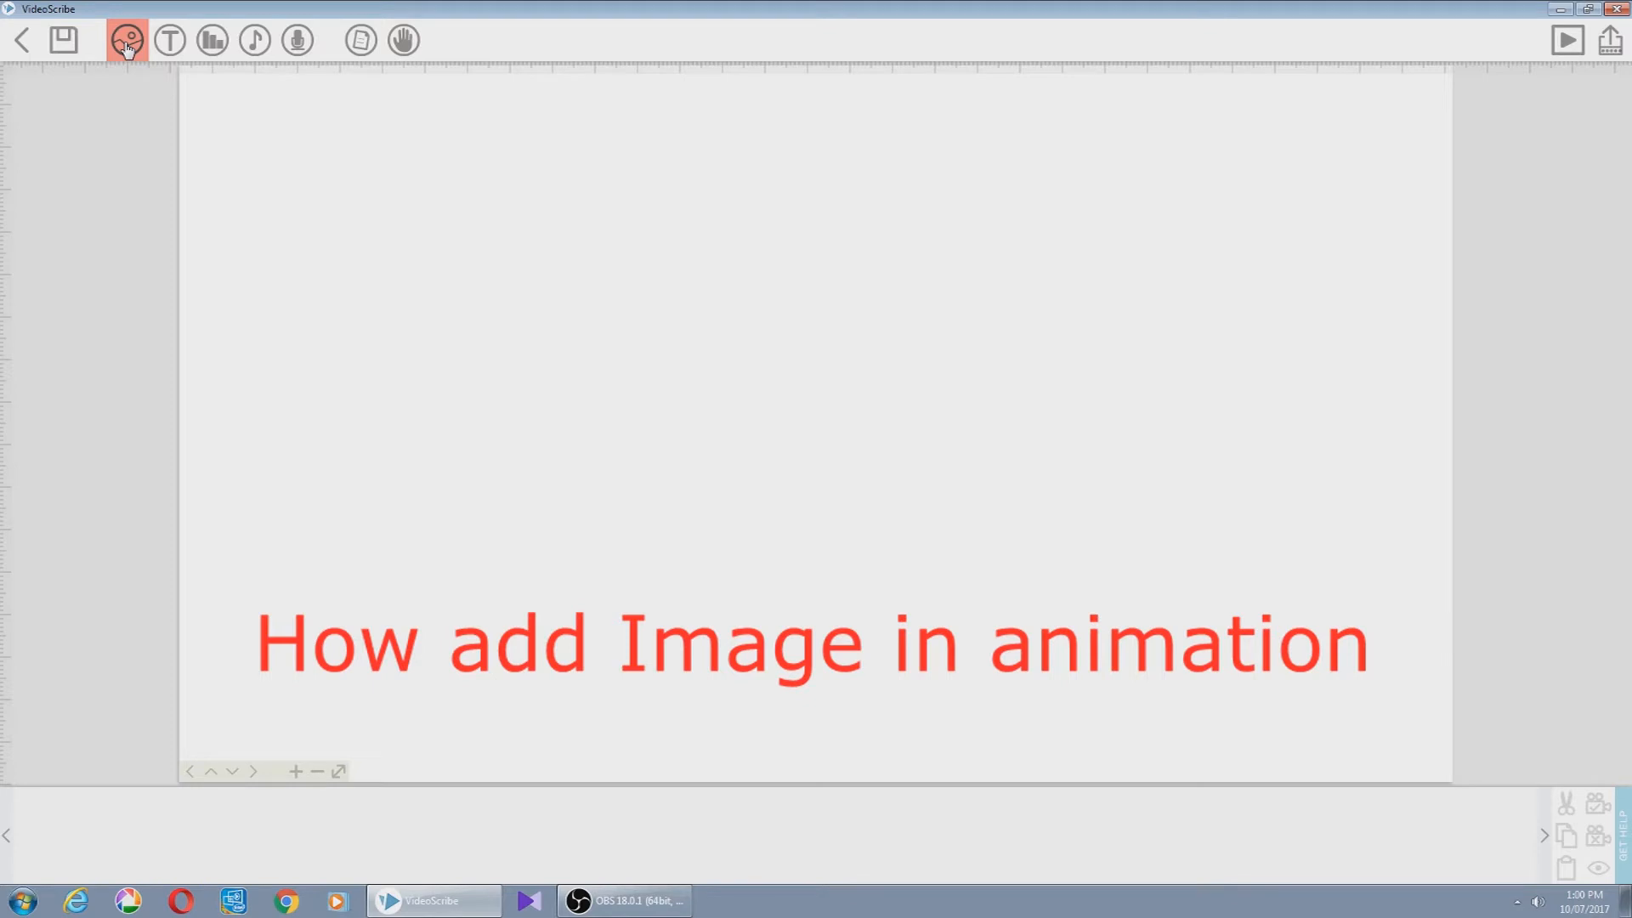
- Open the image library and browse its Arrows and Business Icons categories
{"action": "left_click", "coordinate": [127, 44]}
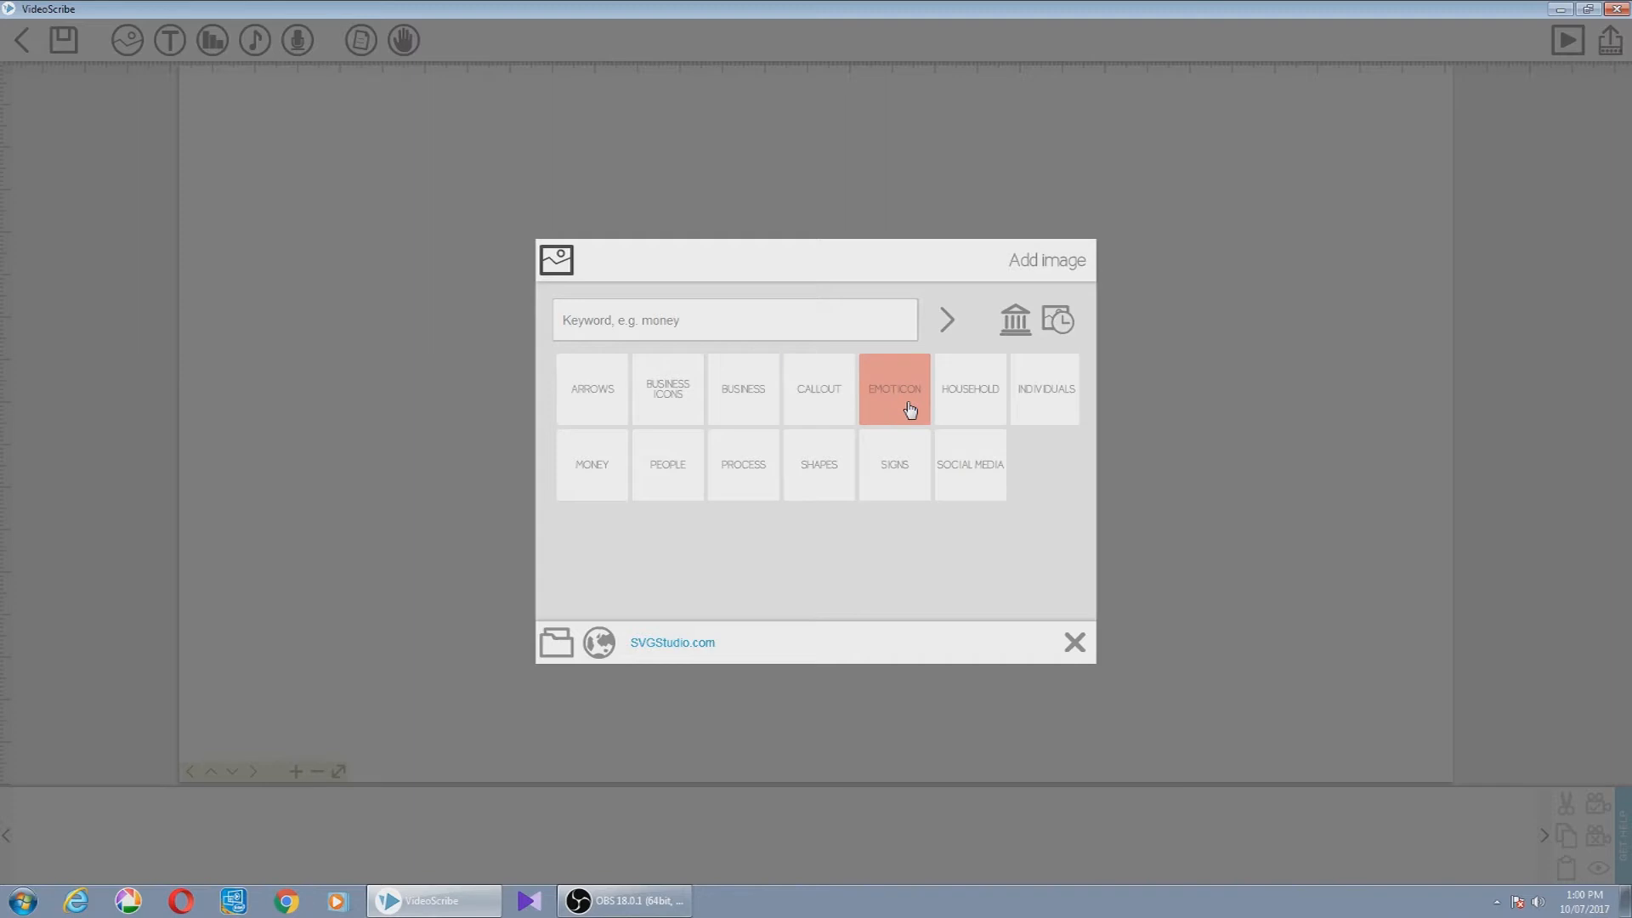
{"action": "left_click", "coordinate": [593, 399]}
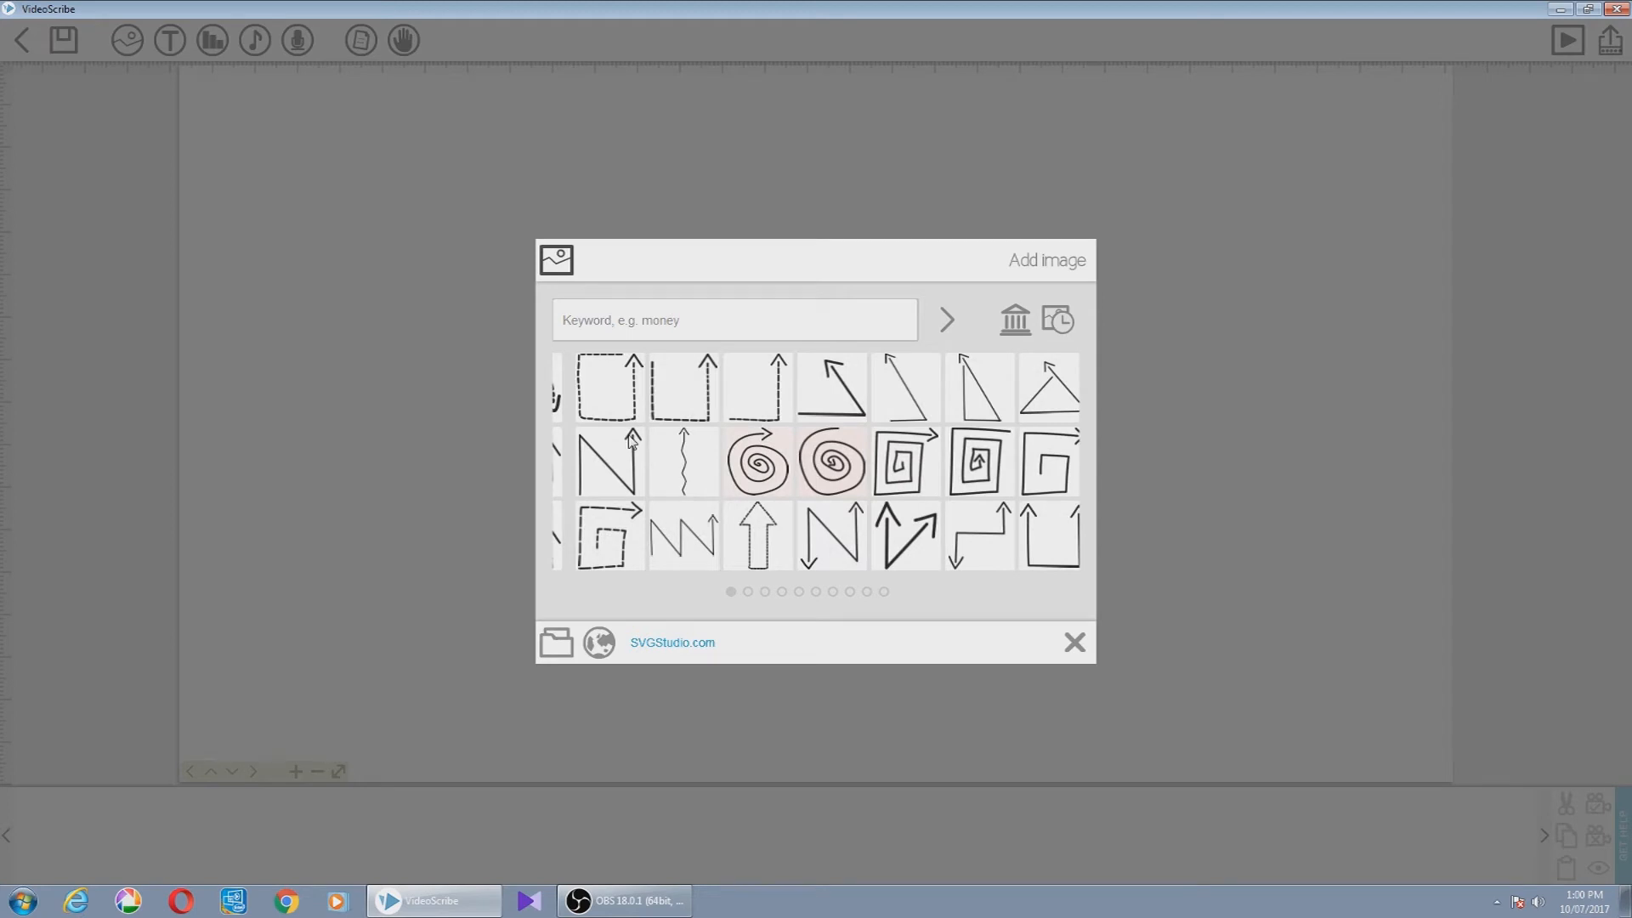
{"action": "left_click", "coordinate": [585, 396]}
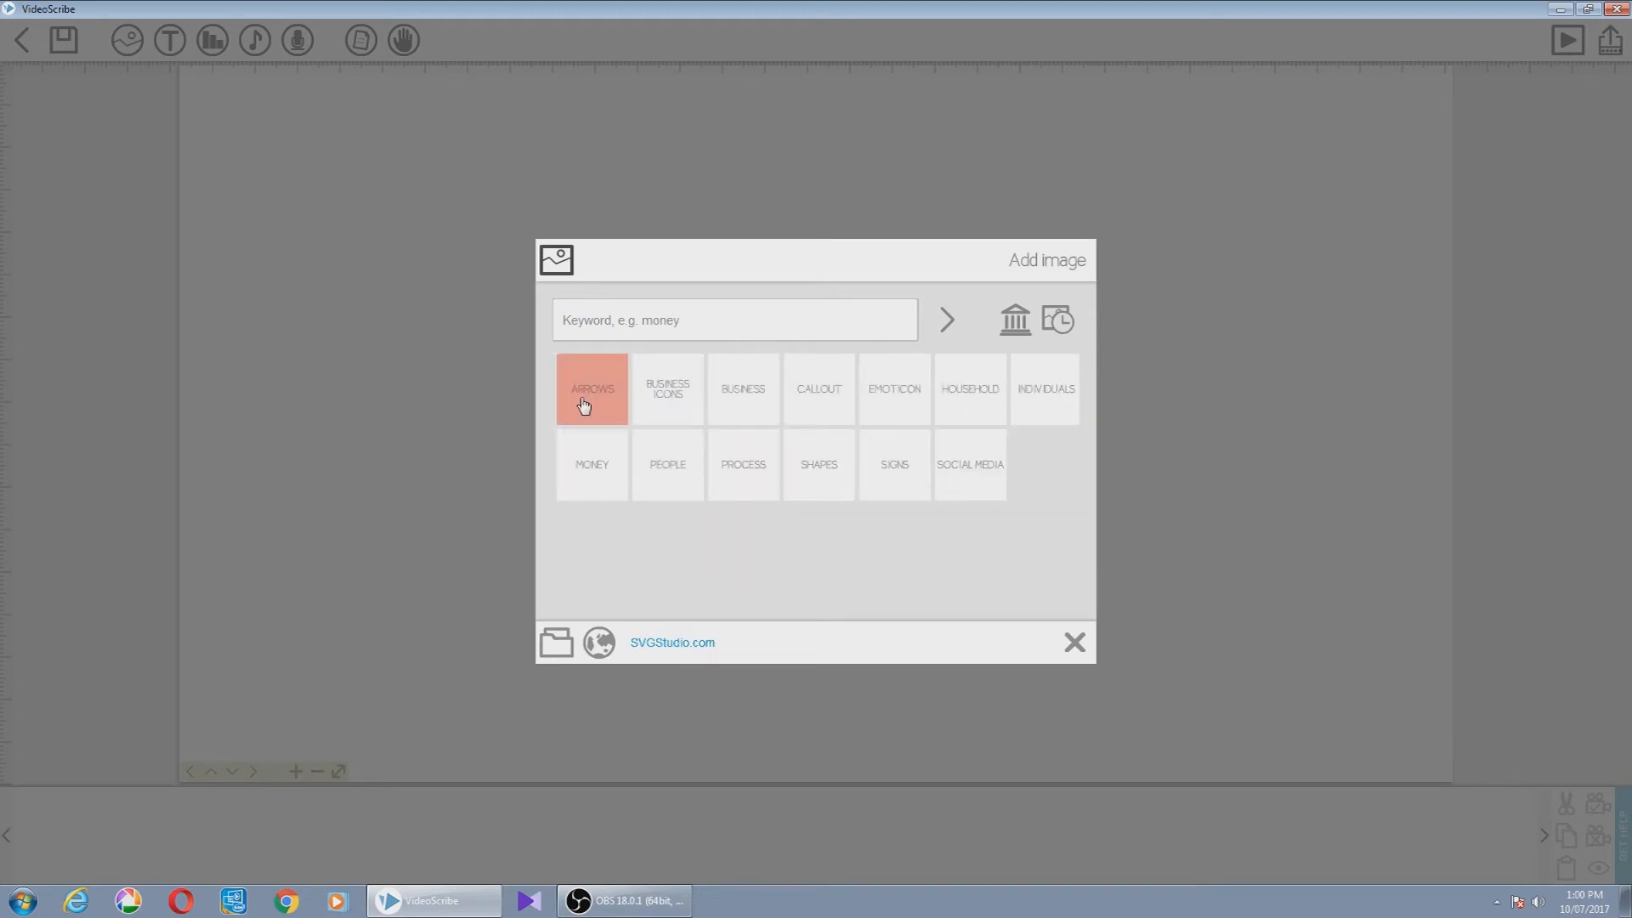
{"action": "left_click", "coordinate": [659, 398]}
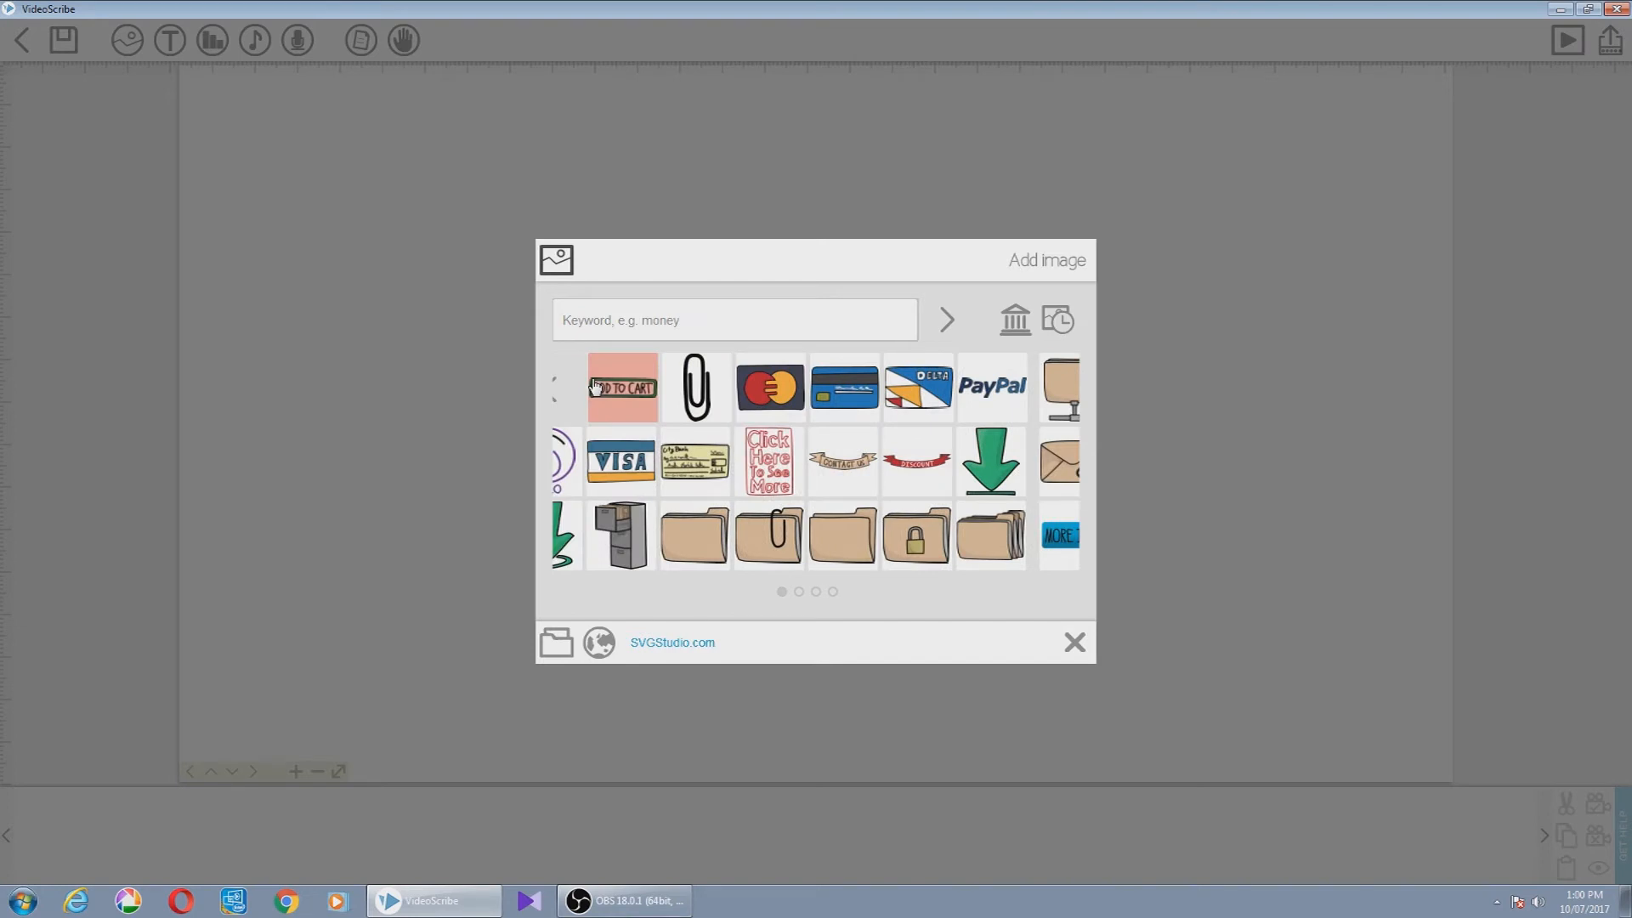
{"action": "left_click", "coordinate": [1015, 320]}
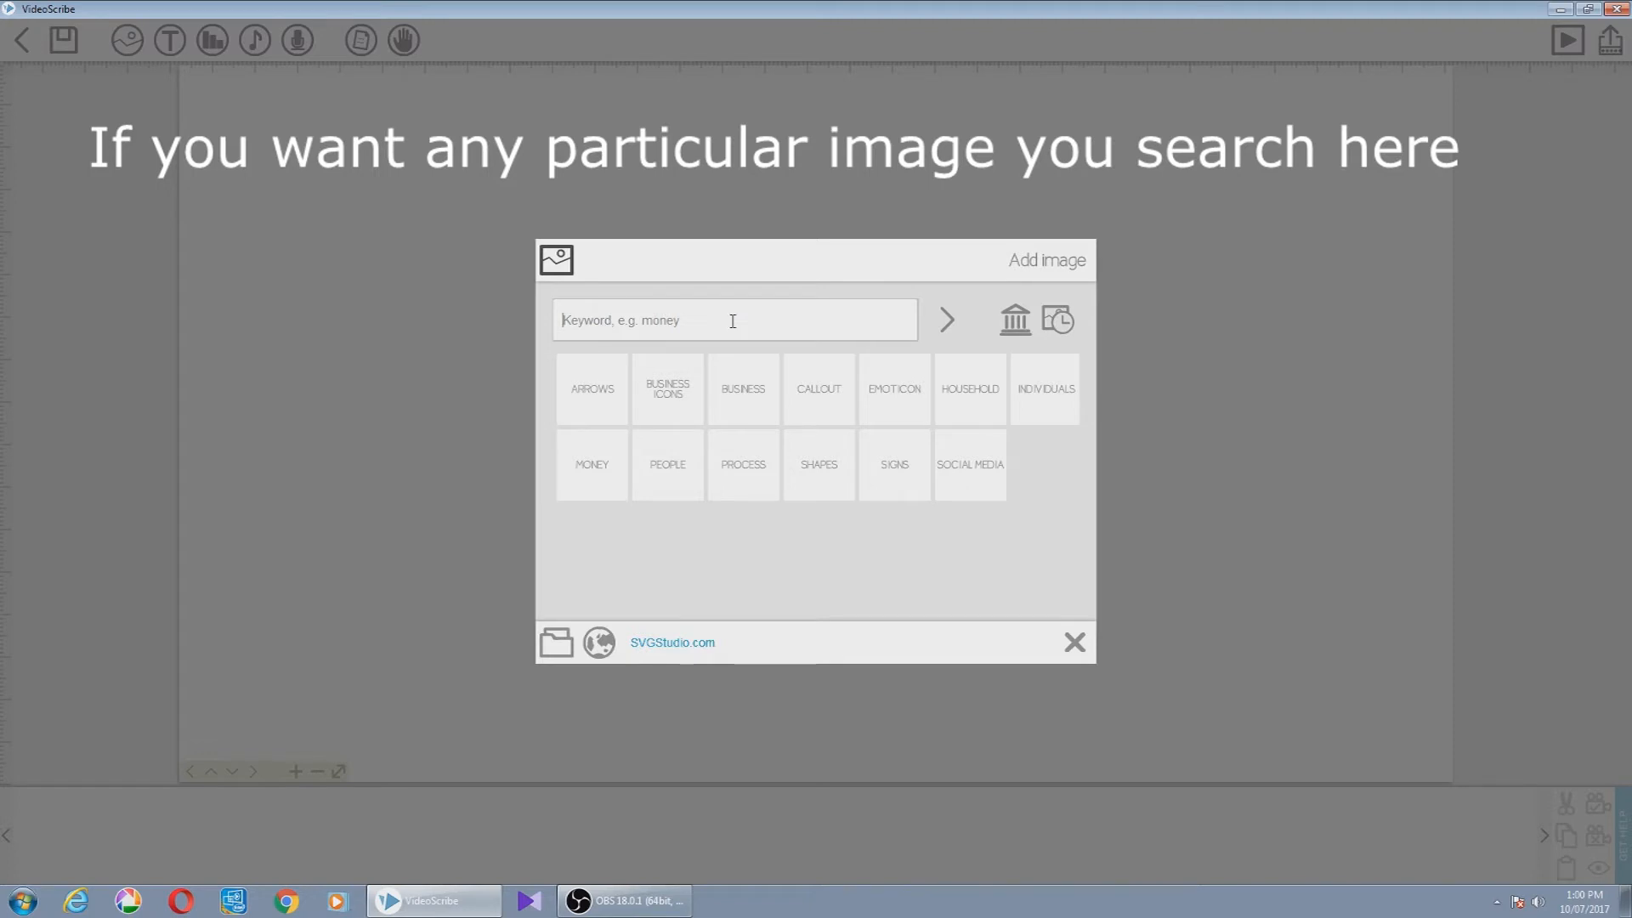
- Search the image library for "money" and for "sad", and look through the images
{"action": "type", "text": "money"}
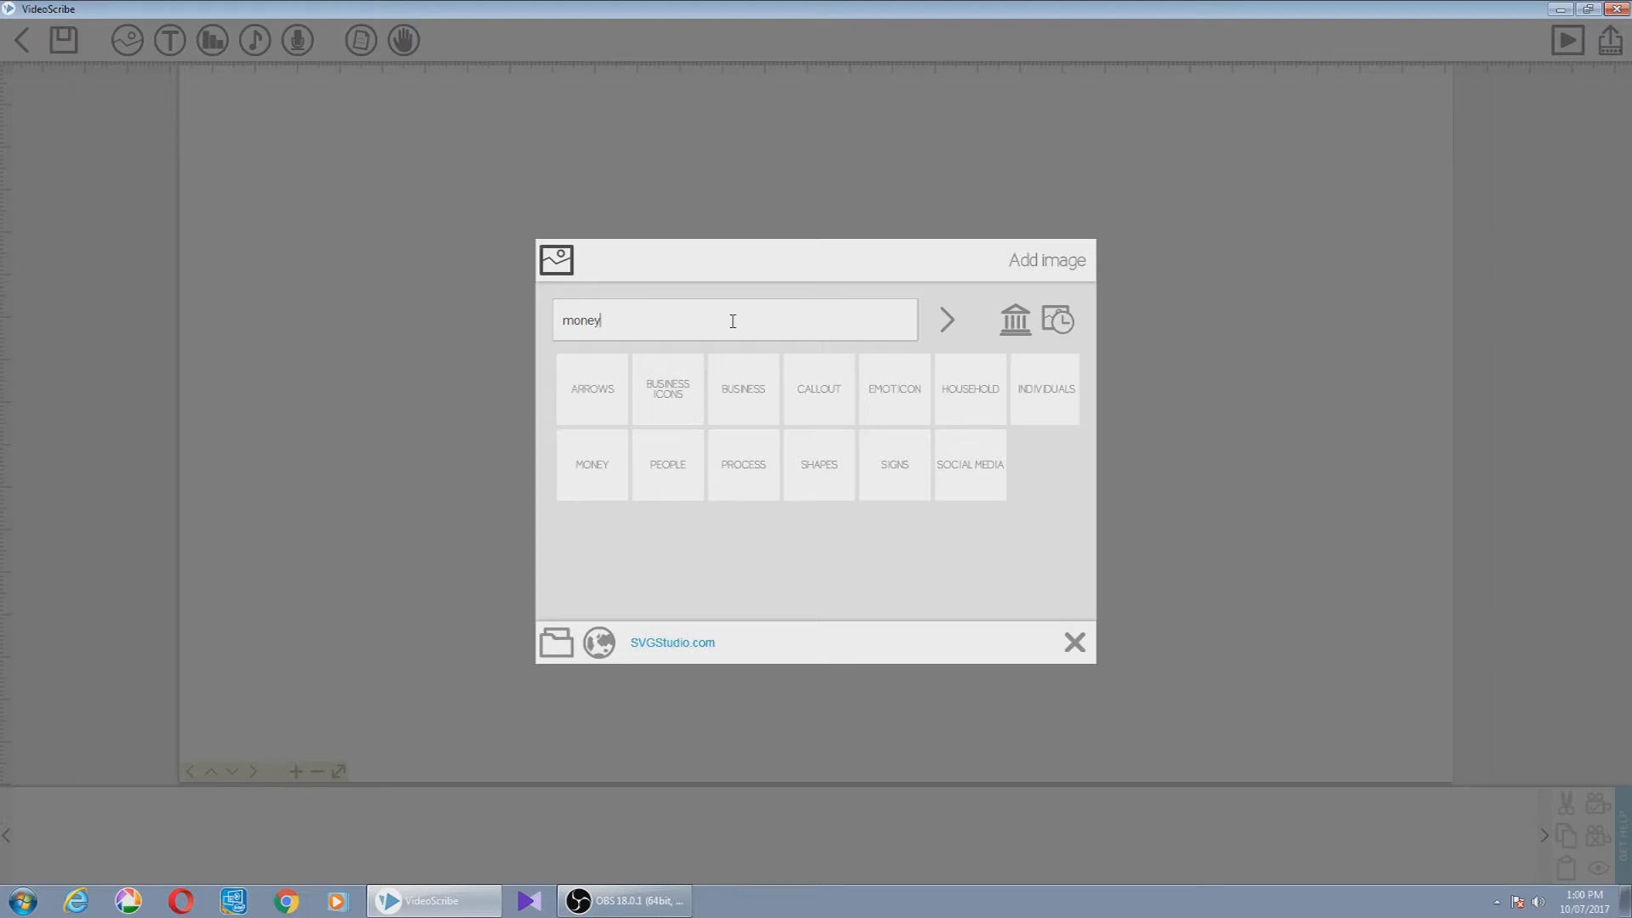
{"action": "key", "text": "Return"}
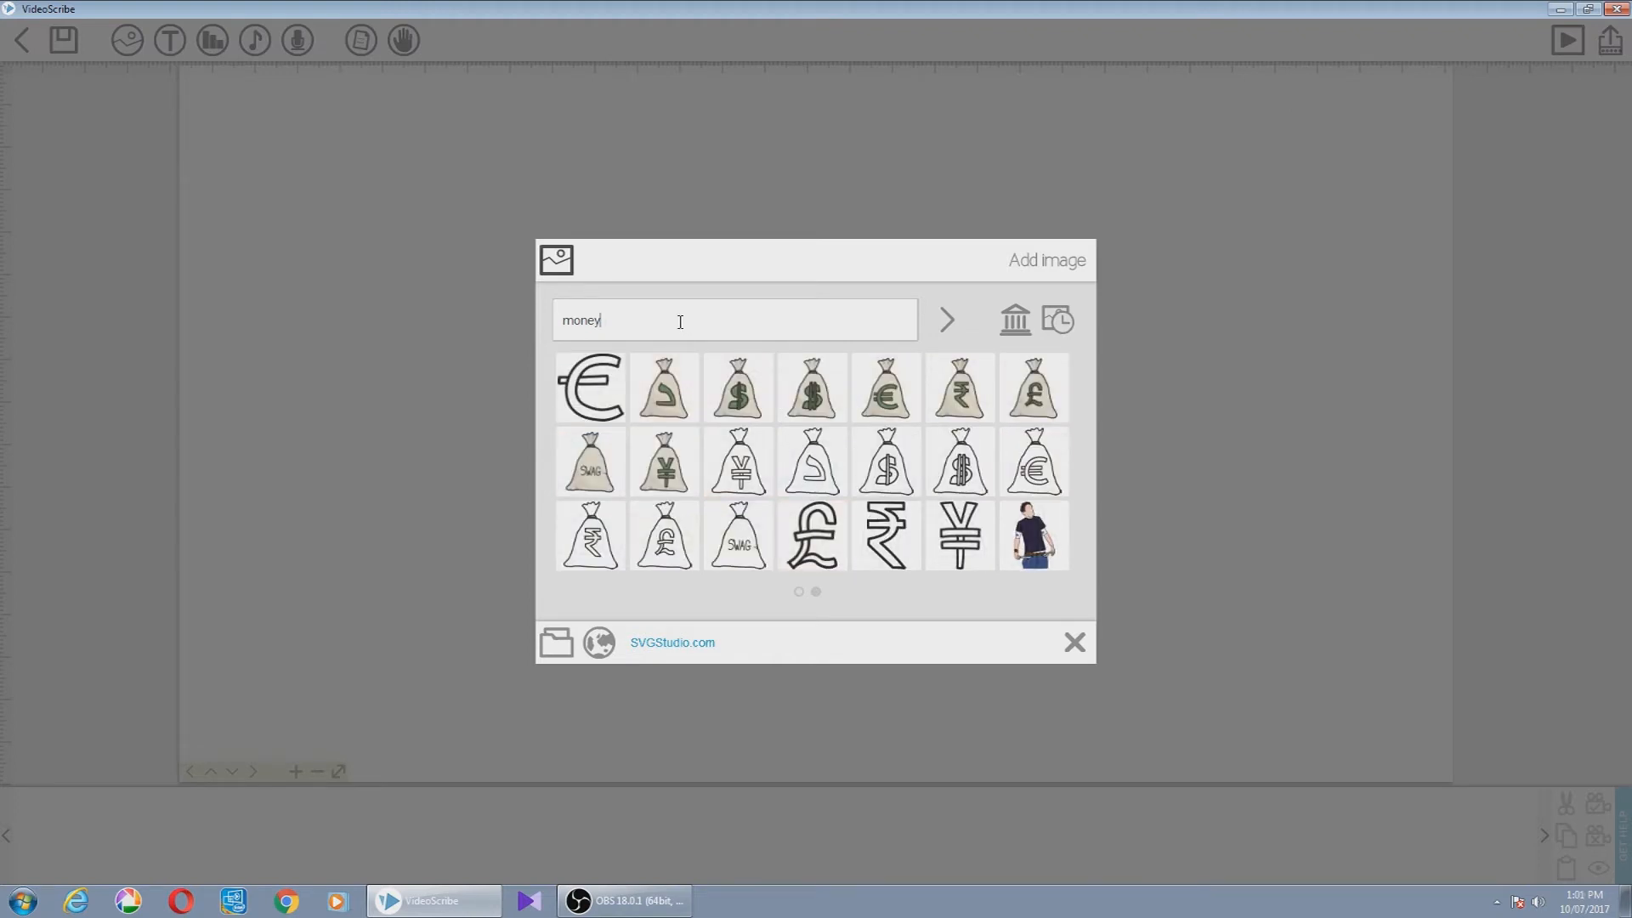
{"action": "left_click_drag", "start_coordinate": [680, 321], "coordinate": [510, 312]}
{"action": "type", "text": "sad"}
{"action": "key", "text": "Return"}
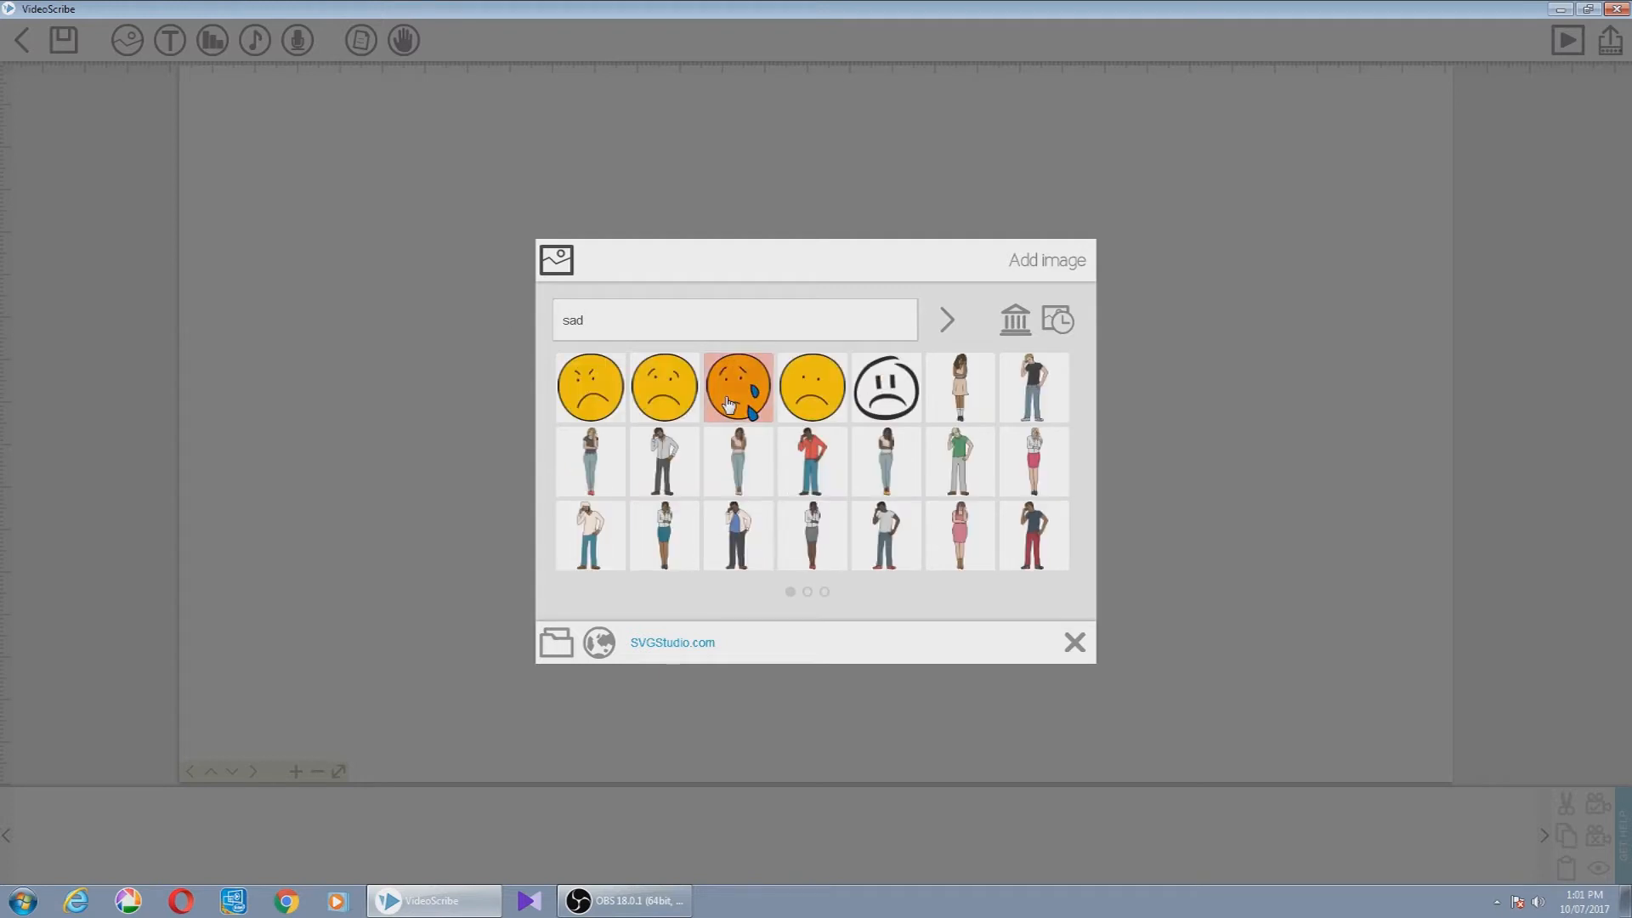
{"action": "scroll", "coordinate": [841, 459], "scroll_direction": "down", "scroll_amount": 1}
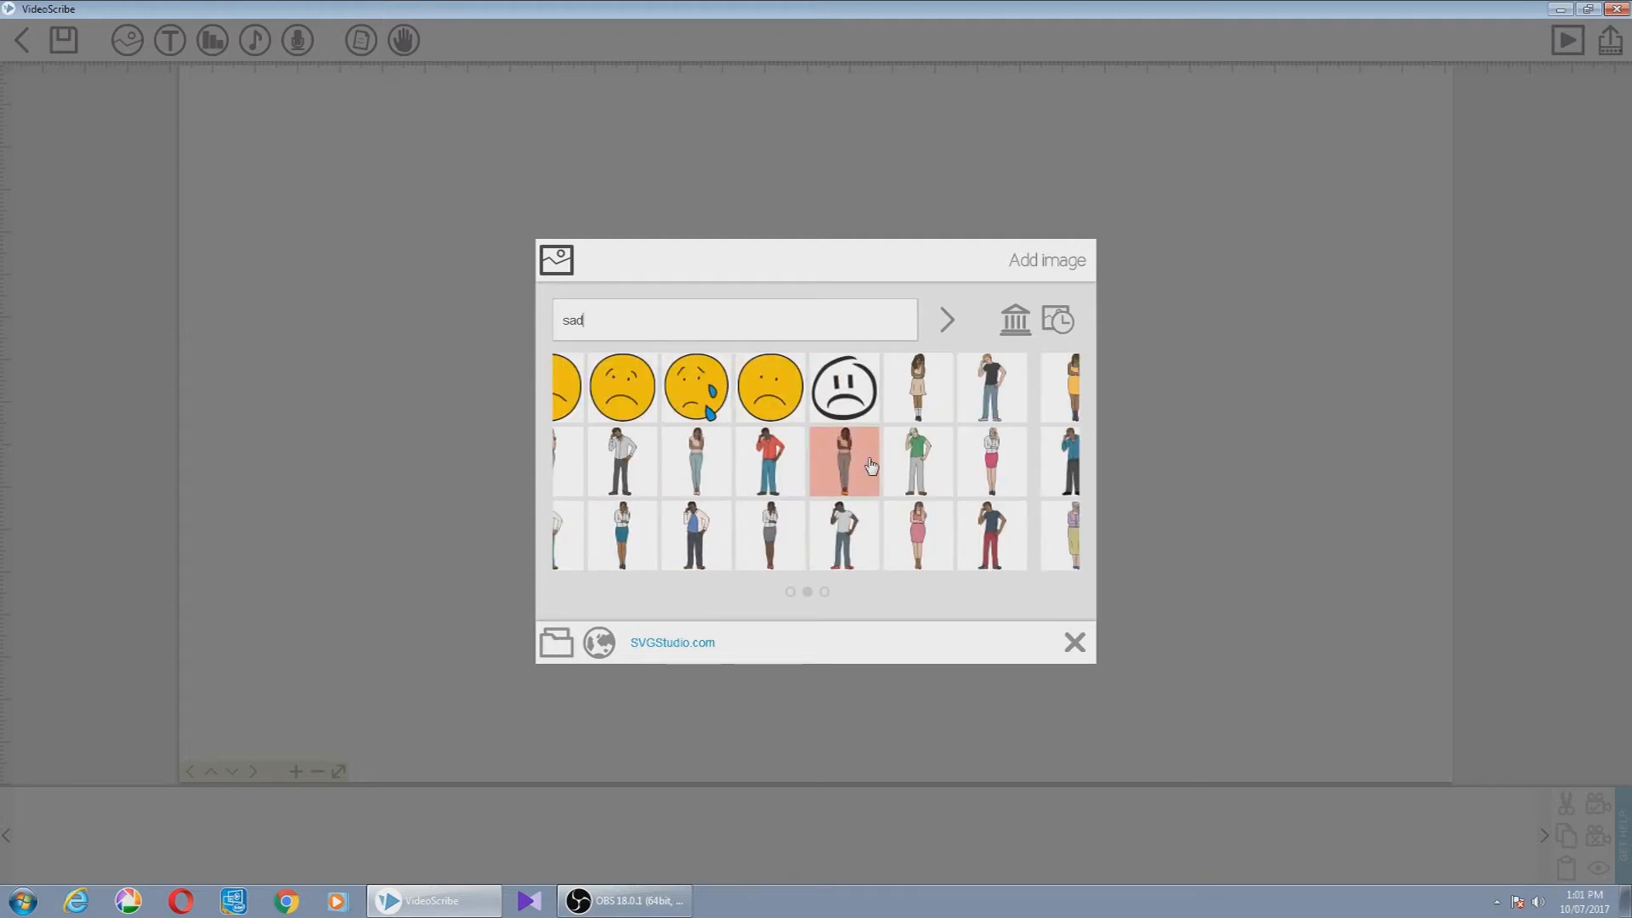
- Search the image library for "angry people" and for "house", looking through the available images
{"action": "left_click_drag", "start_coordinate": [649, 323], "coordinate": [508, 308]}
{"action": "type", "text": "angry"}
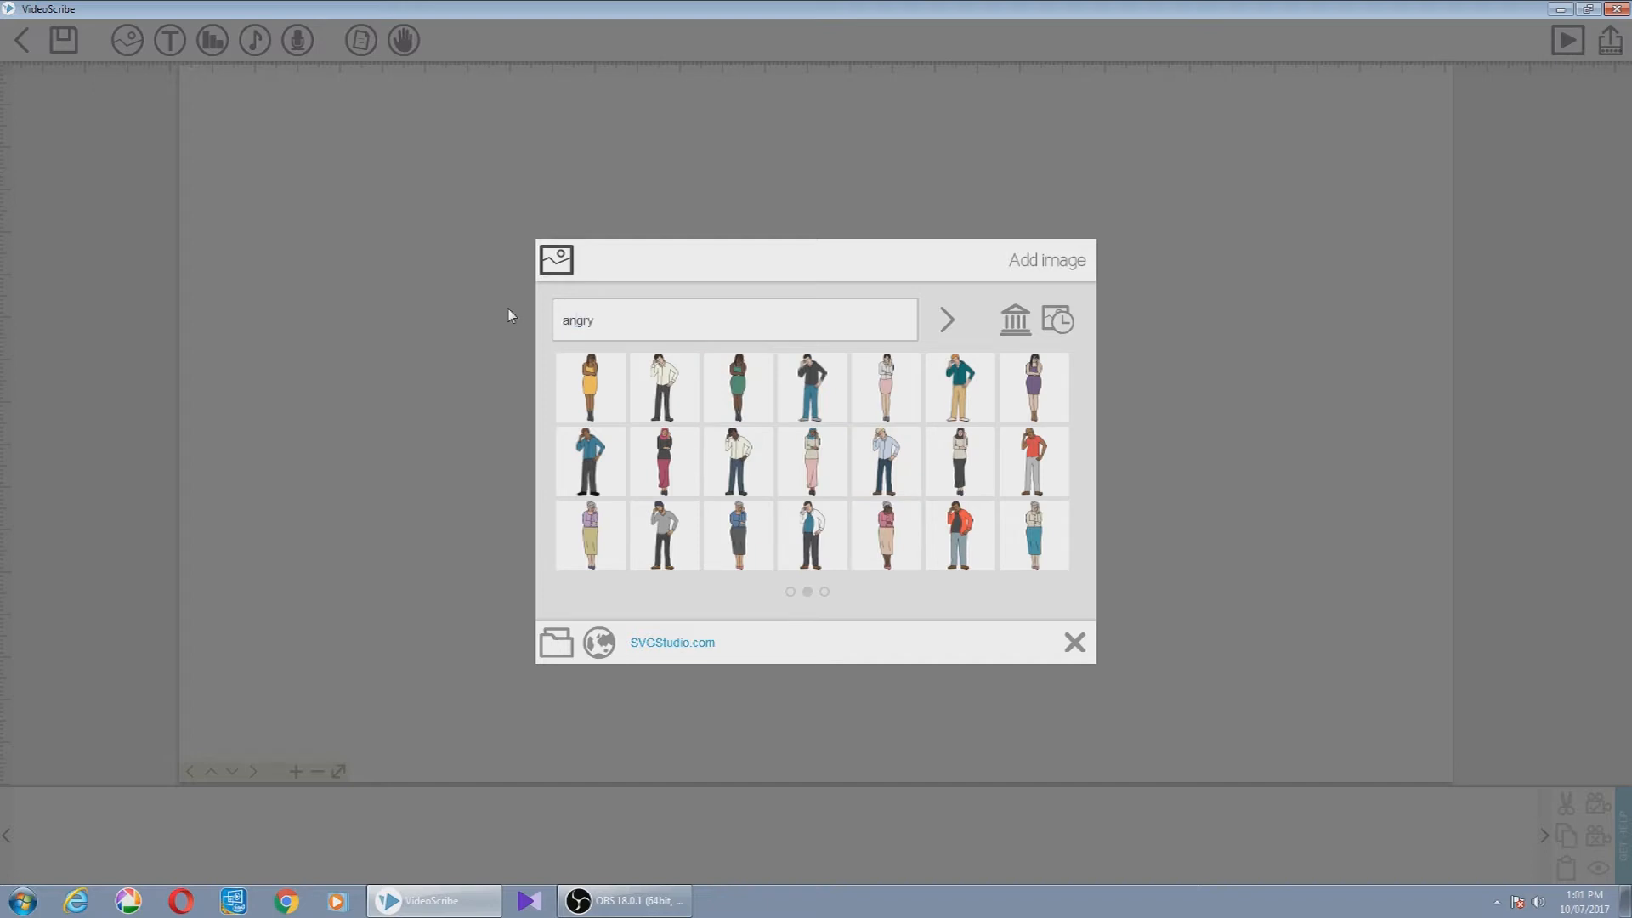
{"action": "type", "text": " peple"}
{"action": "key", "text": "BackSpace"}
{"action": "key", "text": "BackSpace"}
{"action": "key", "text": "BackSpace"}
{"action": "type", "text": "ople"}
{"action": "key", "text": "Return"}
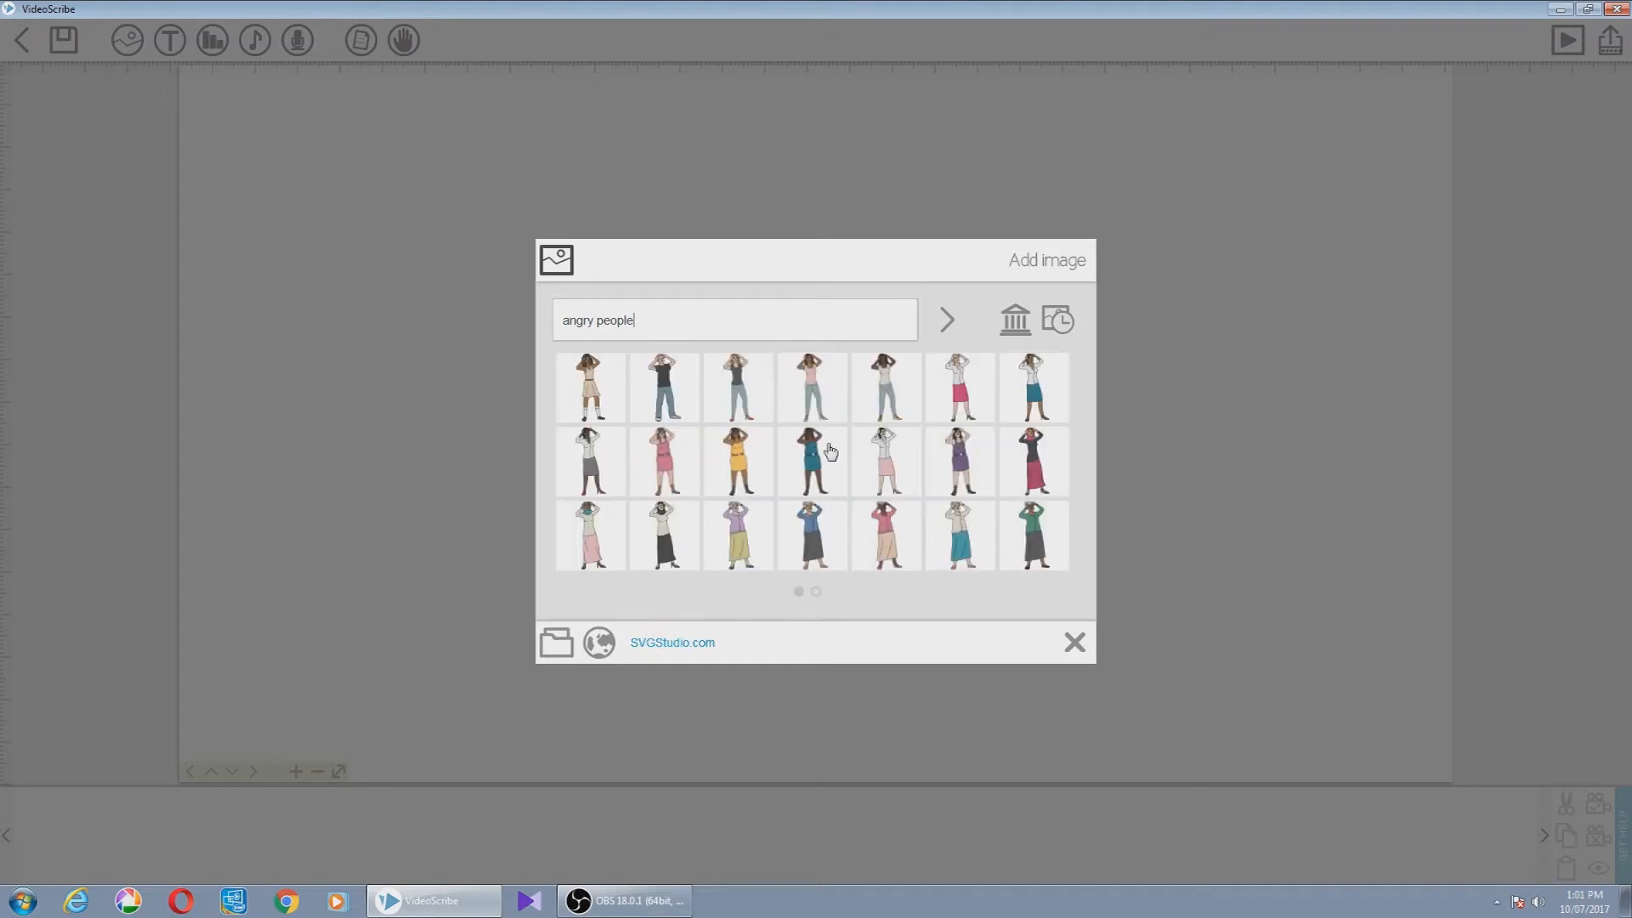
{"action": "scroll", "coordinate": [823, 483], "scroll_direction": "down", "scroll_amount": 1}
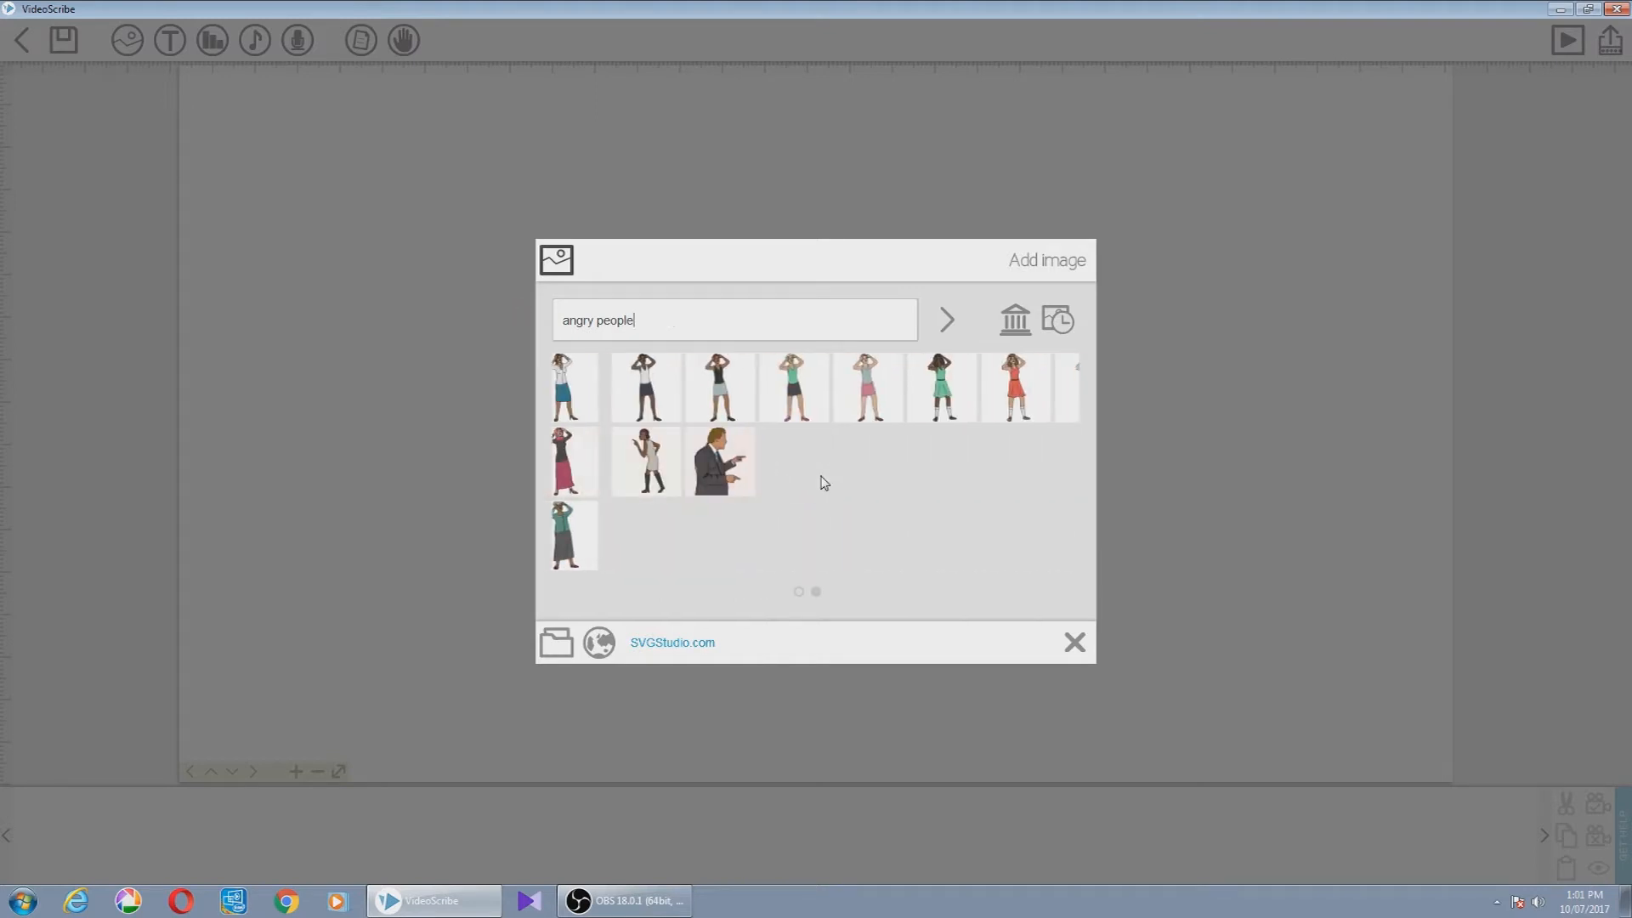
{"action": "scroll", "coordinate": [822, 482], "scroll_direction": "up", "scroll_amount": 1}
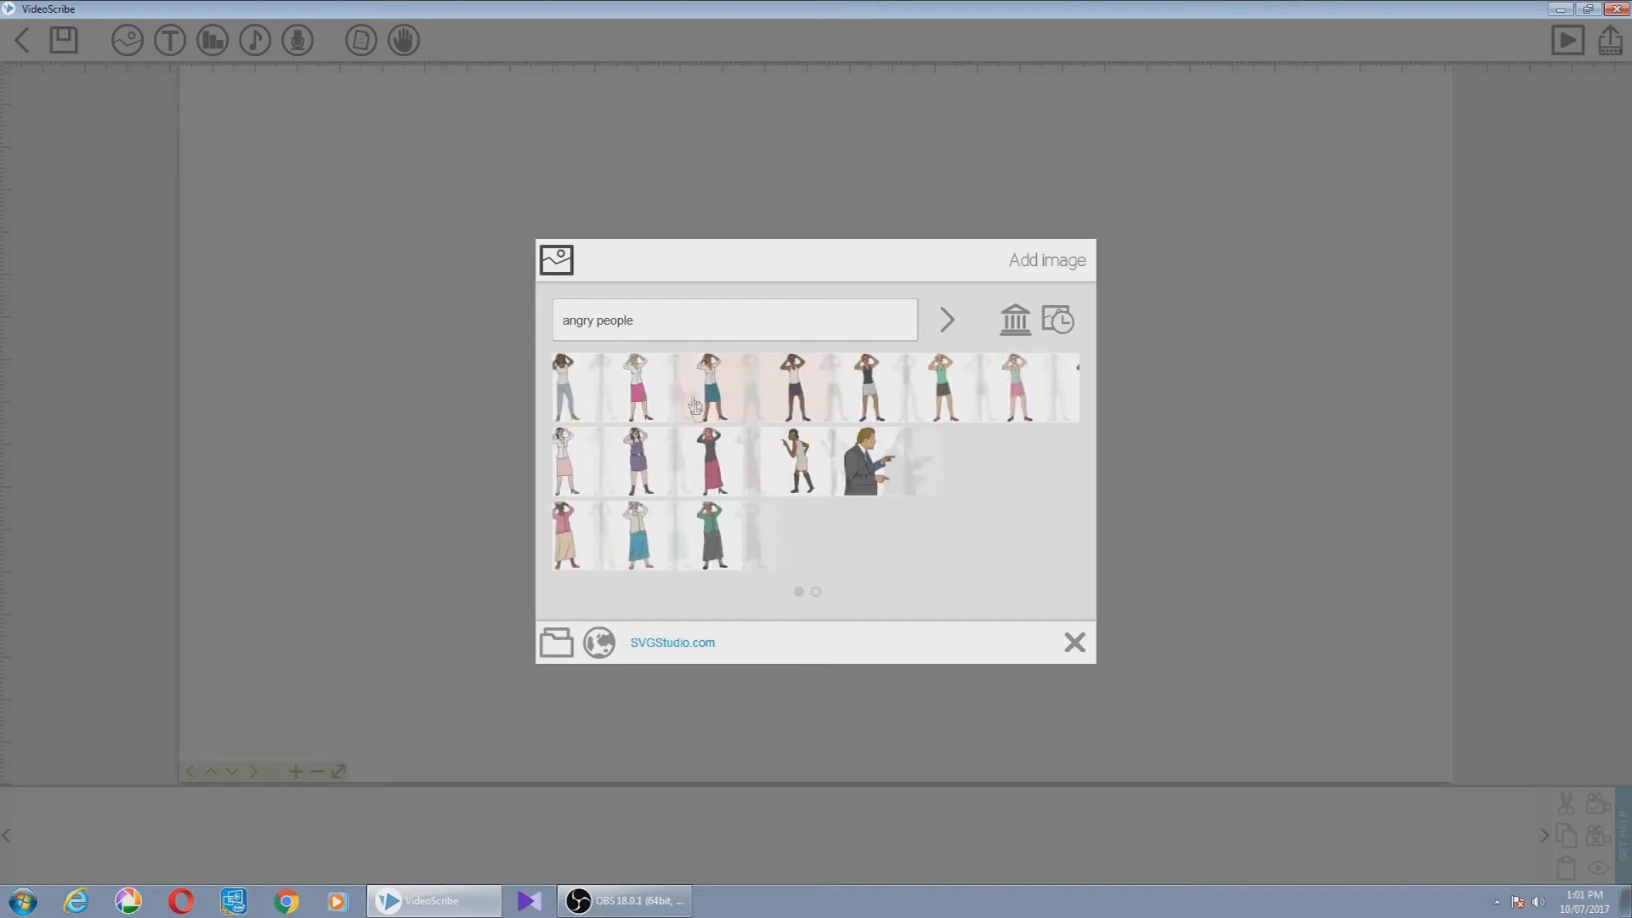
{"action": "left_click_drag", "start_coordinate": [637, 320], "coordinate": [515, 319]}
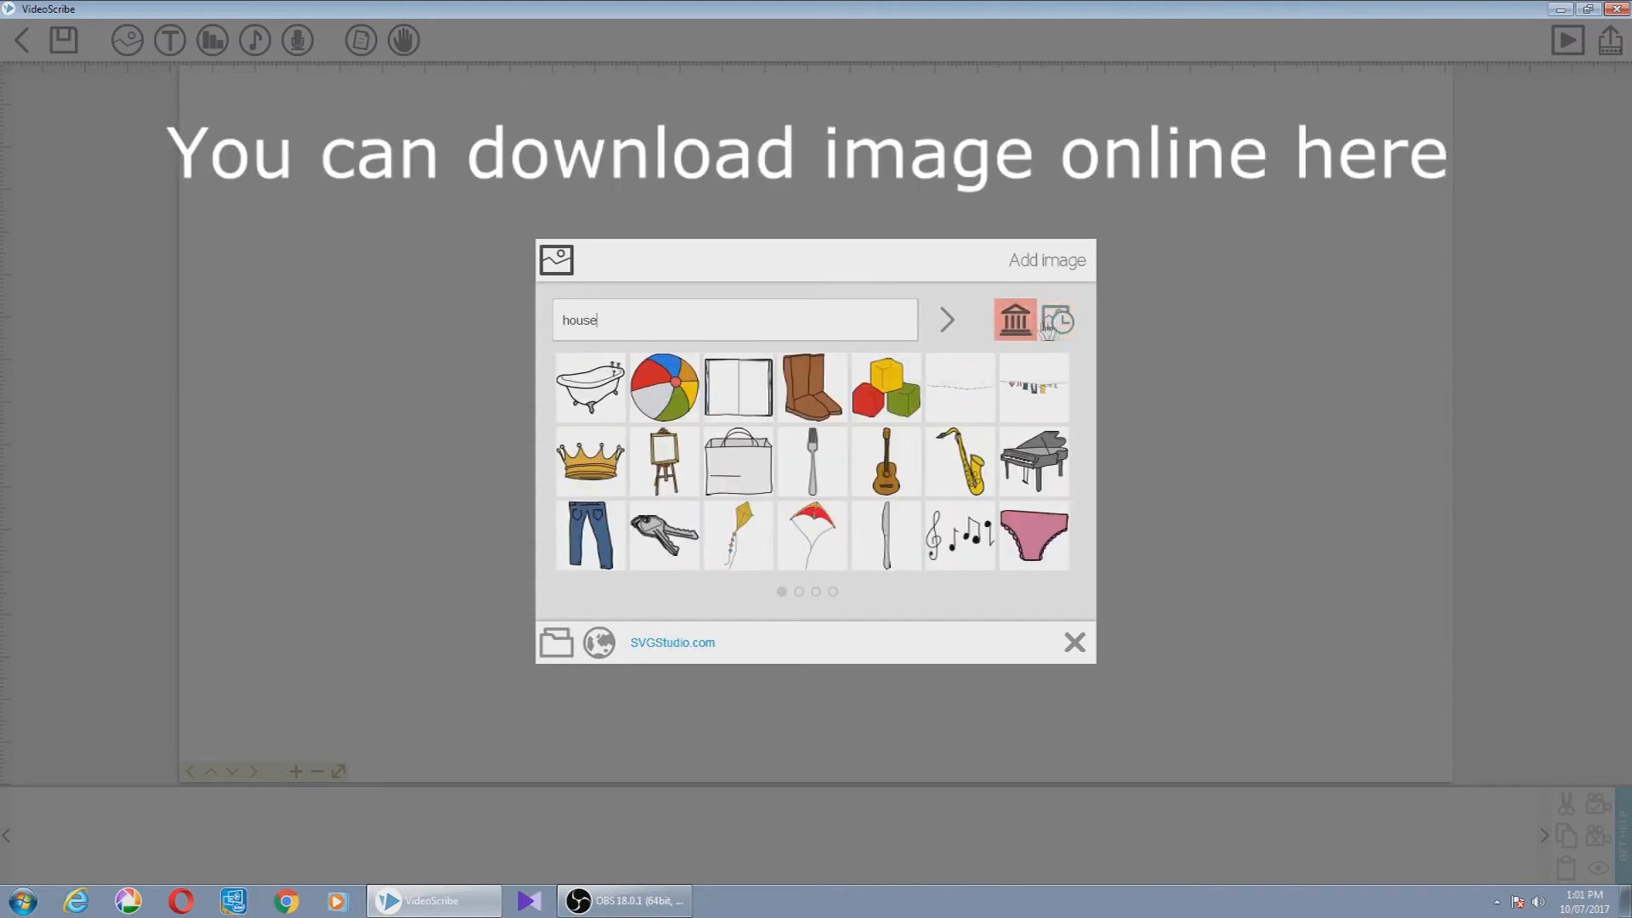
{"action": "left_click", "coordinate": [612, 657]}
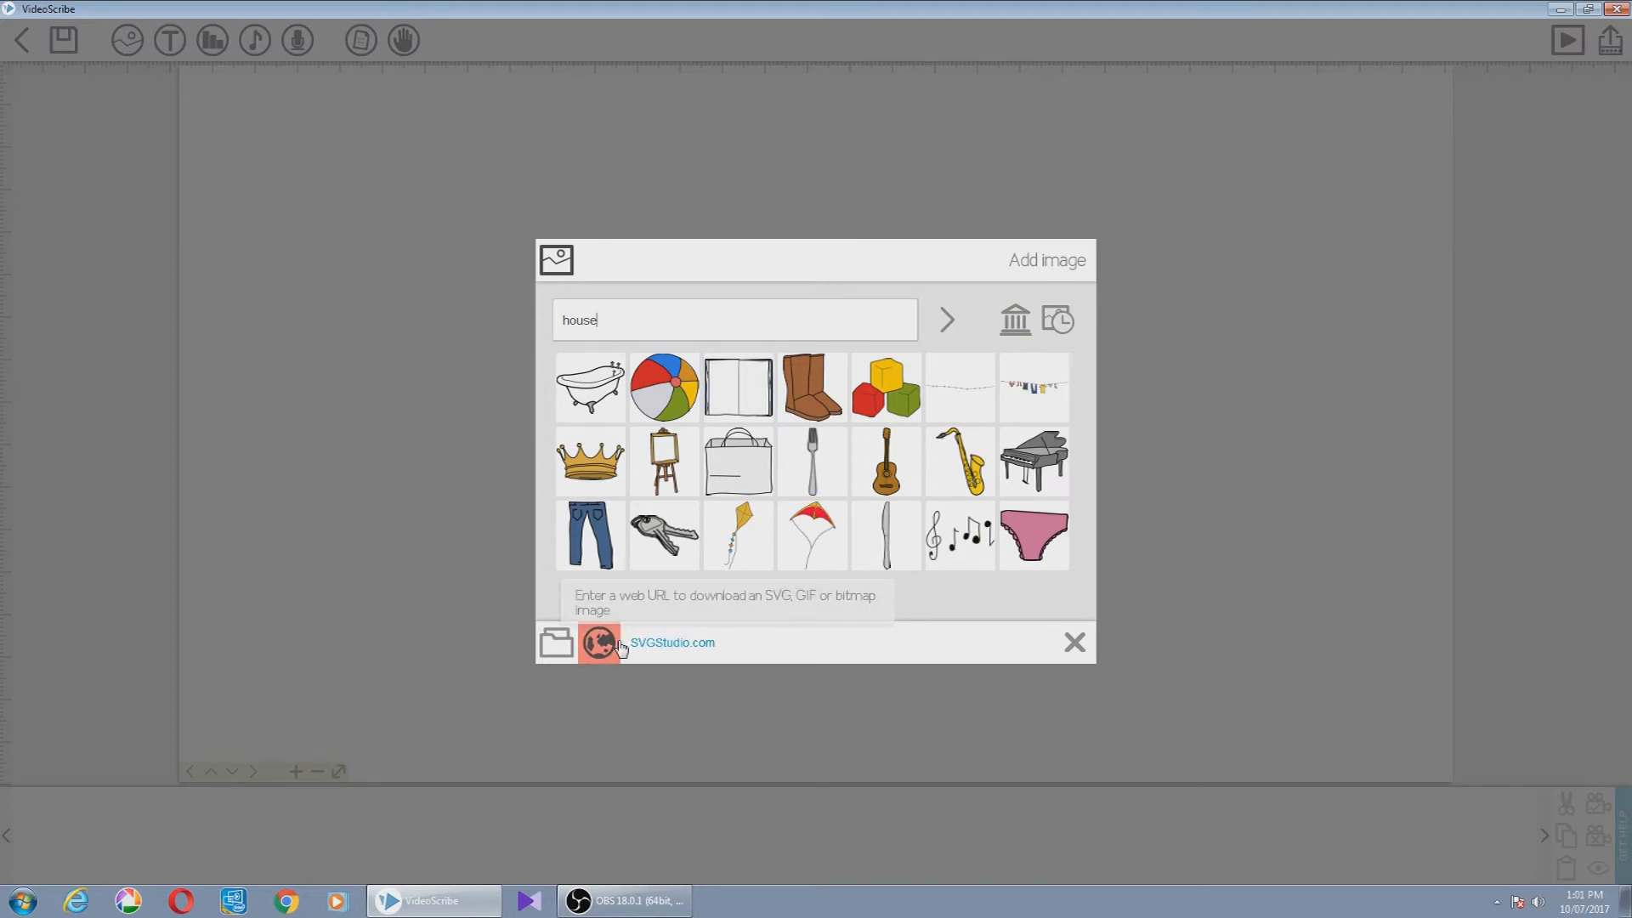
- Import the picture 181610 from the Pictures library in its original look instead of as a line drawing
{"action": "left_click", "coordinate": [556, 643]}
{"action": "left_click", "coordinate": [65, 241]}
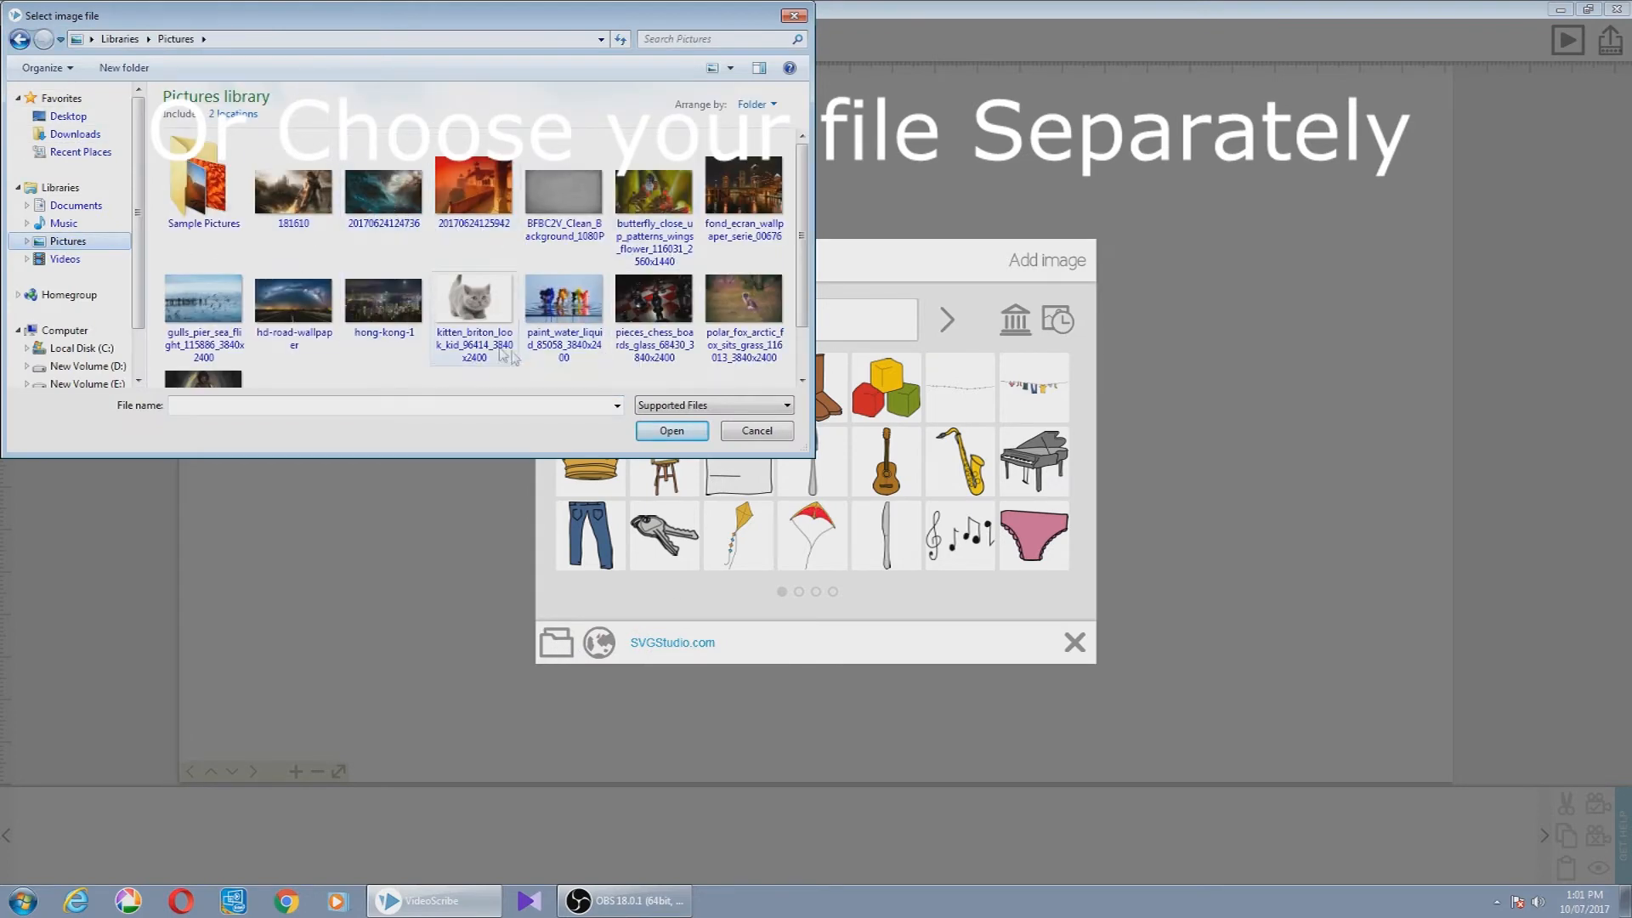
{"action": "scroll", "coordinate": [331, 344], "scroll_direction": "down", "scroll_amount": 1}
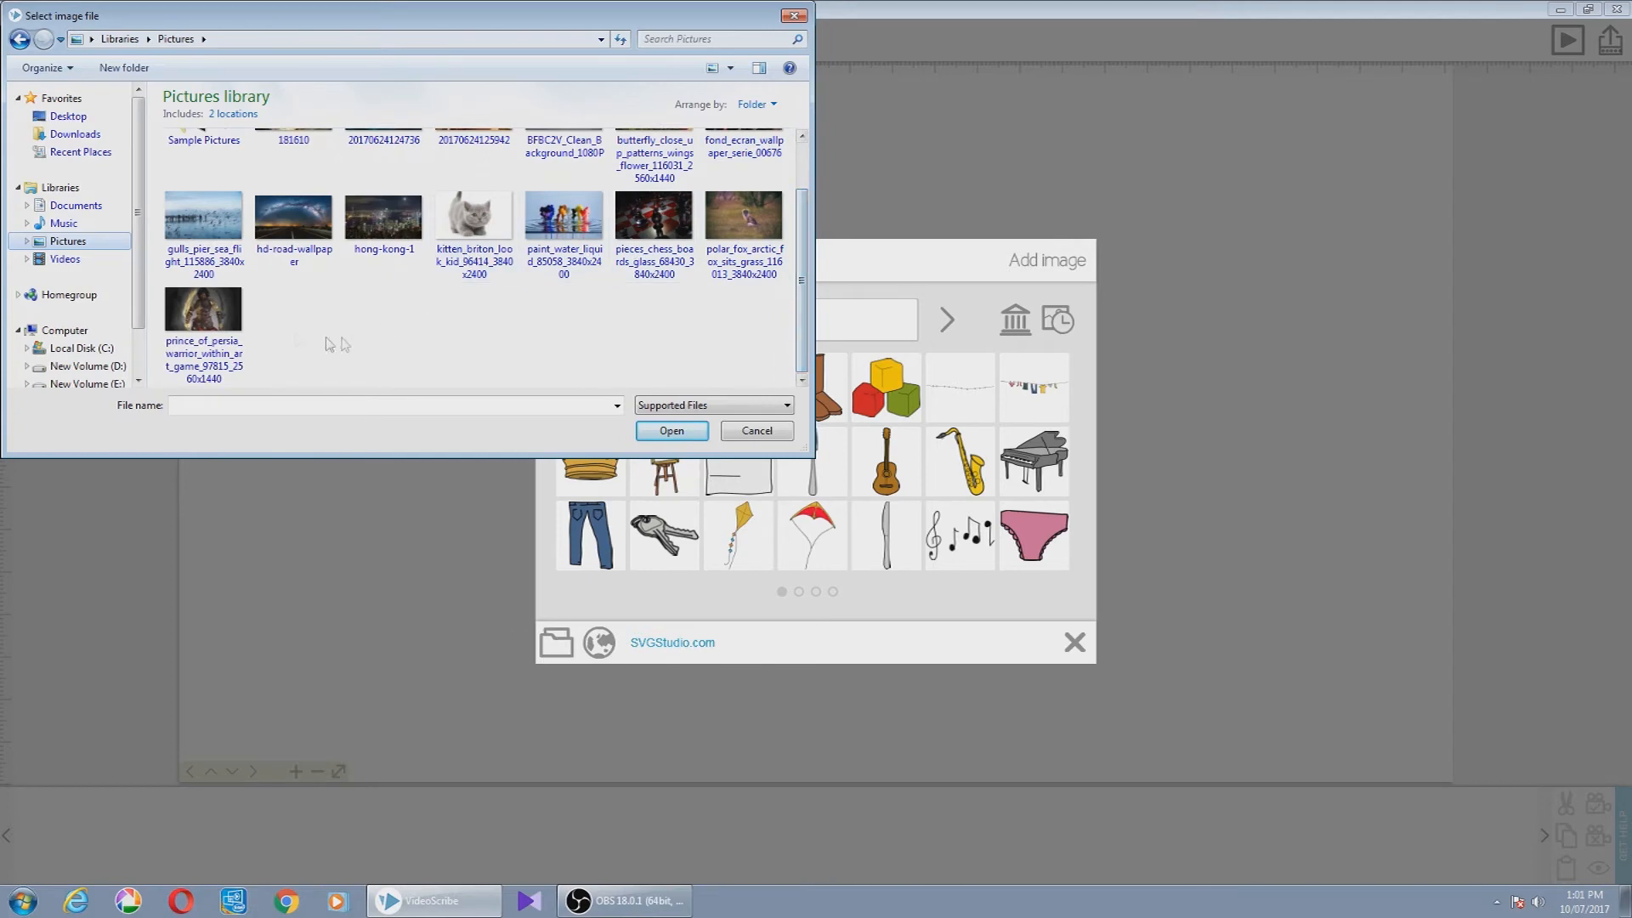
{"action": "left_click_drag", "start_coordinate": [800, 290], "coordinate": [805, 265]}
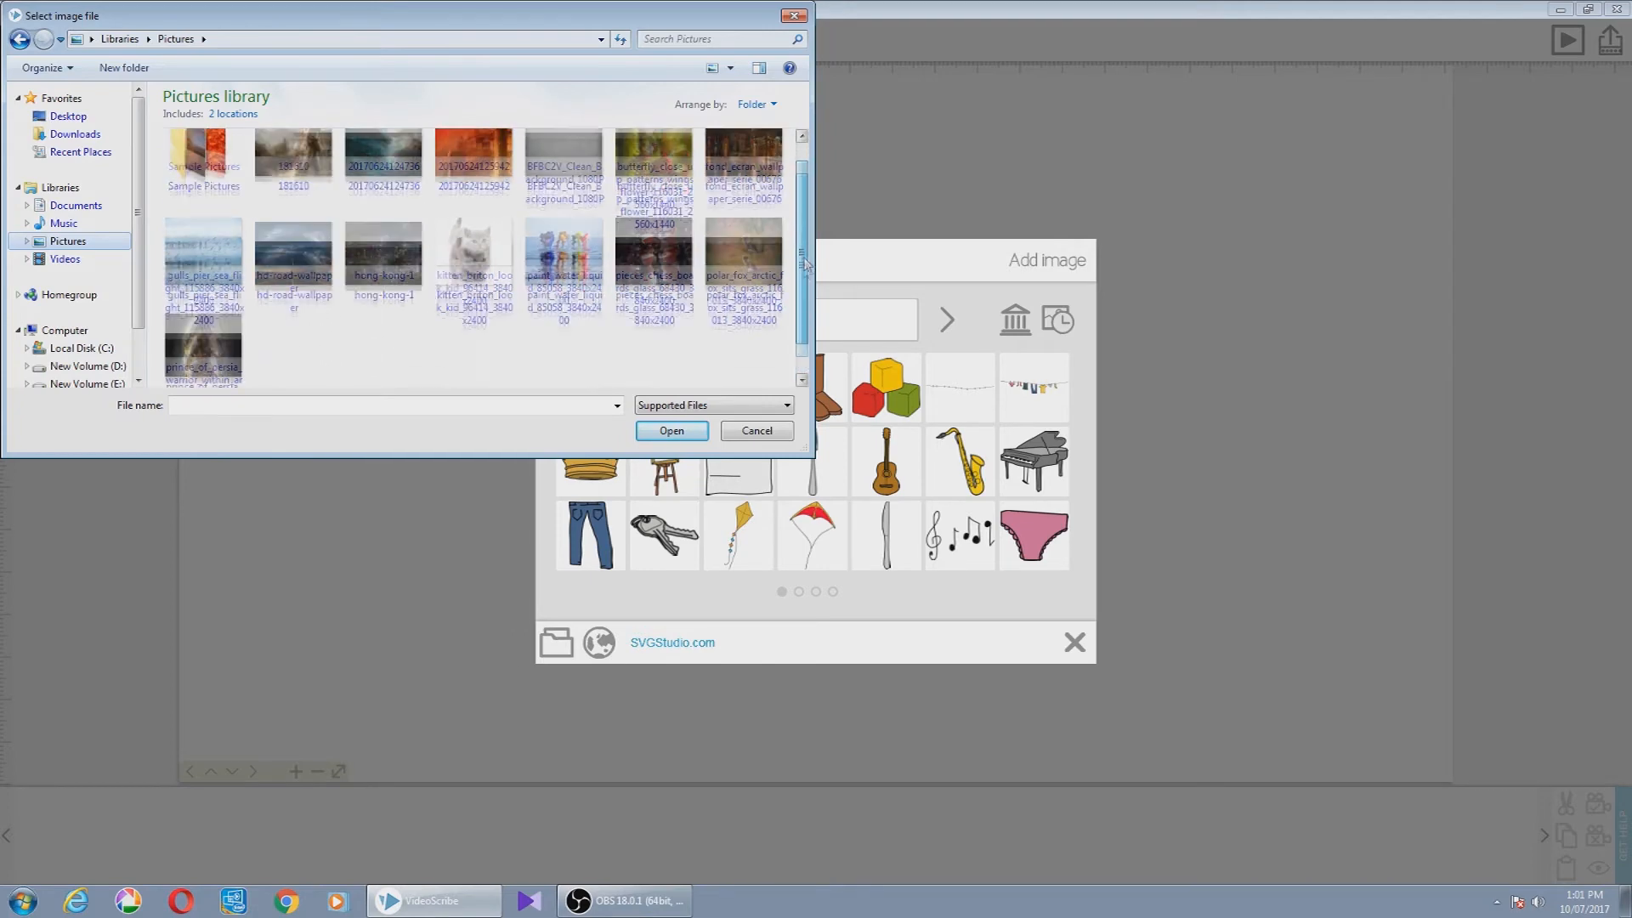
{"action": "left_click", "coordinate": [293, 189]}
{"action": "left_click", "coordinate": [662, 431]}
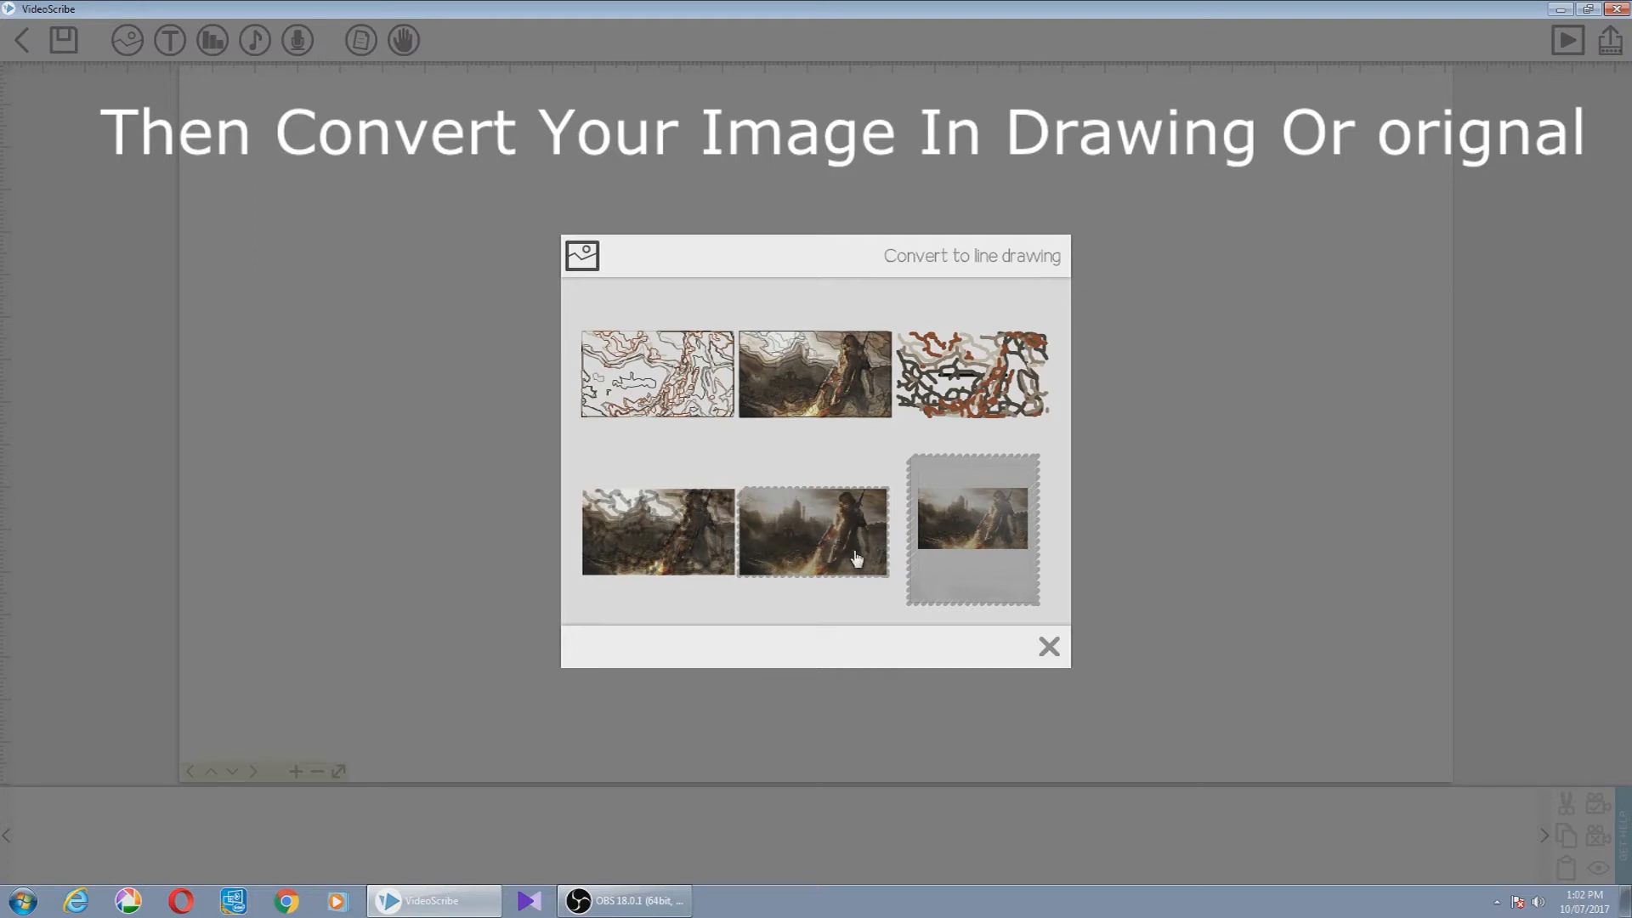
{"action": "left_click", "coordinate": [807, 531]}
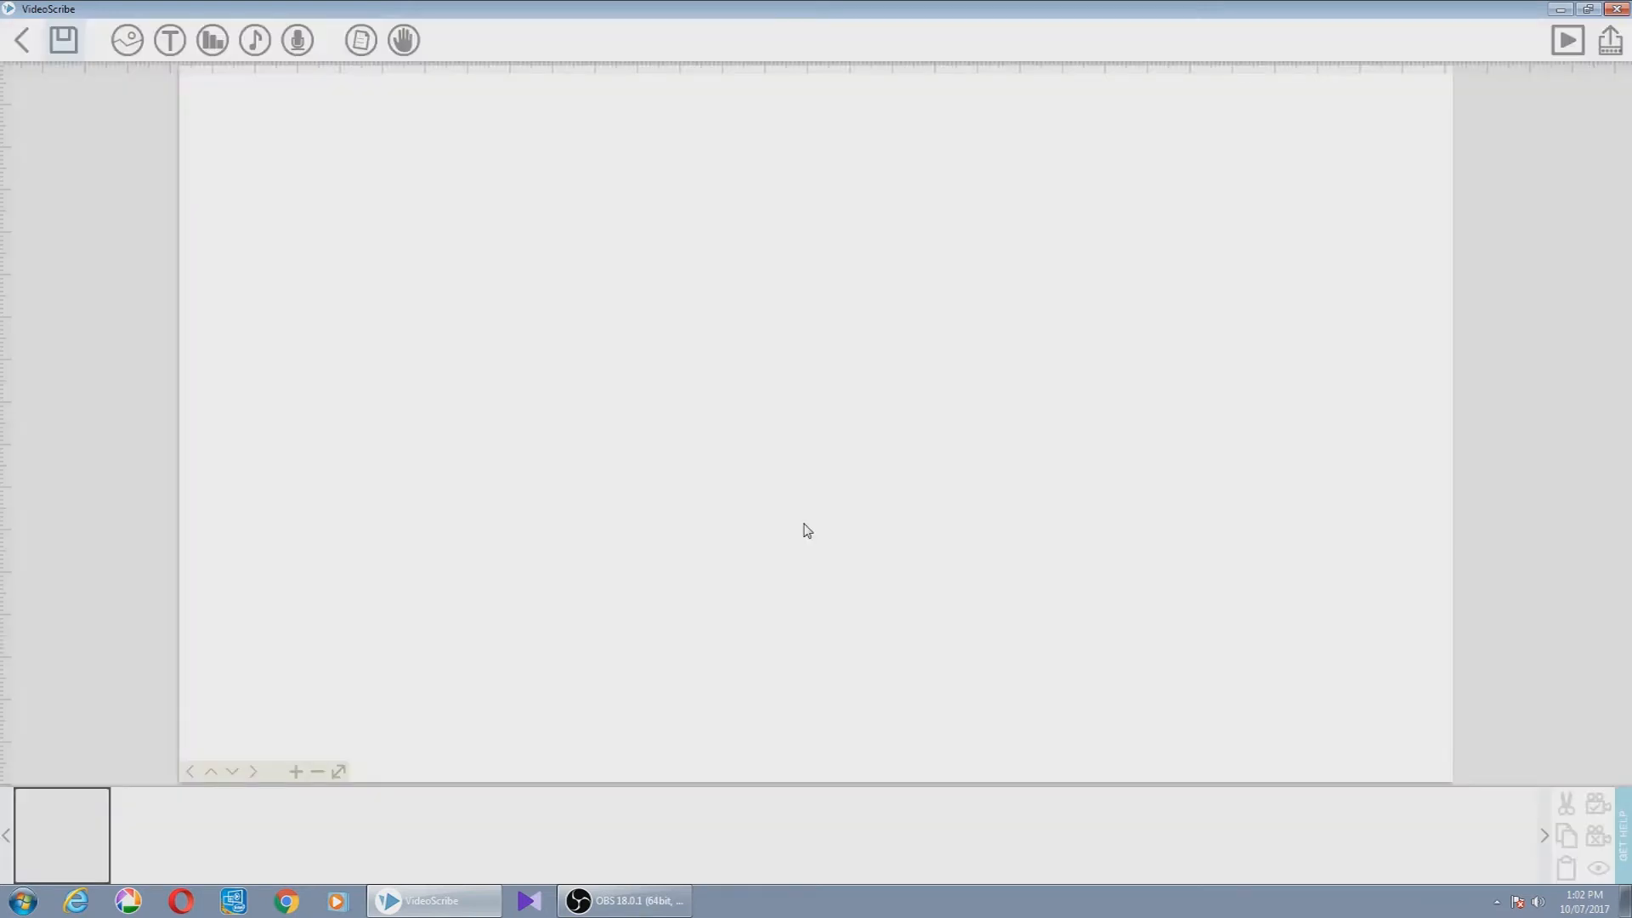
- Enlarge the imported picture and move it to the upper-left area of the canvas
{"action": "left_click_drag", "start_coordinate": [979, 535], "coordinate": [1081, 563]}
{"action": "left_click_drag", "start_coordinate": [890, 340], "coordinate": [618, 204]}
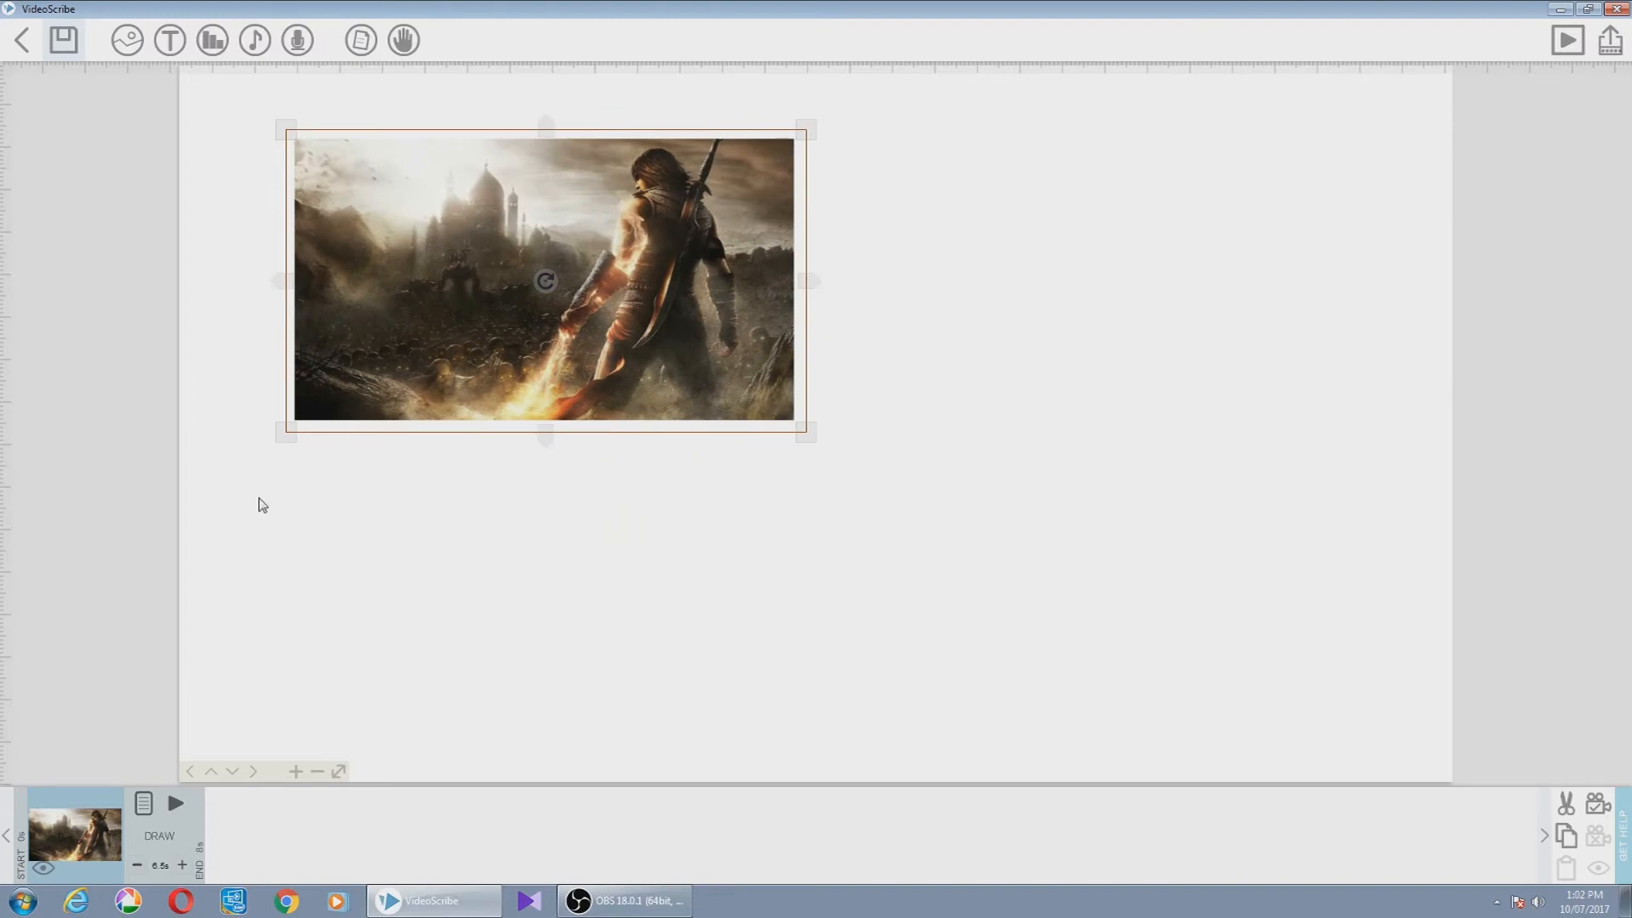
- Cut the imported picture from the canvas
{"action": "right_click", "coordinate": [714, 299]}
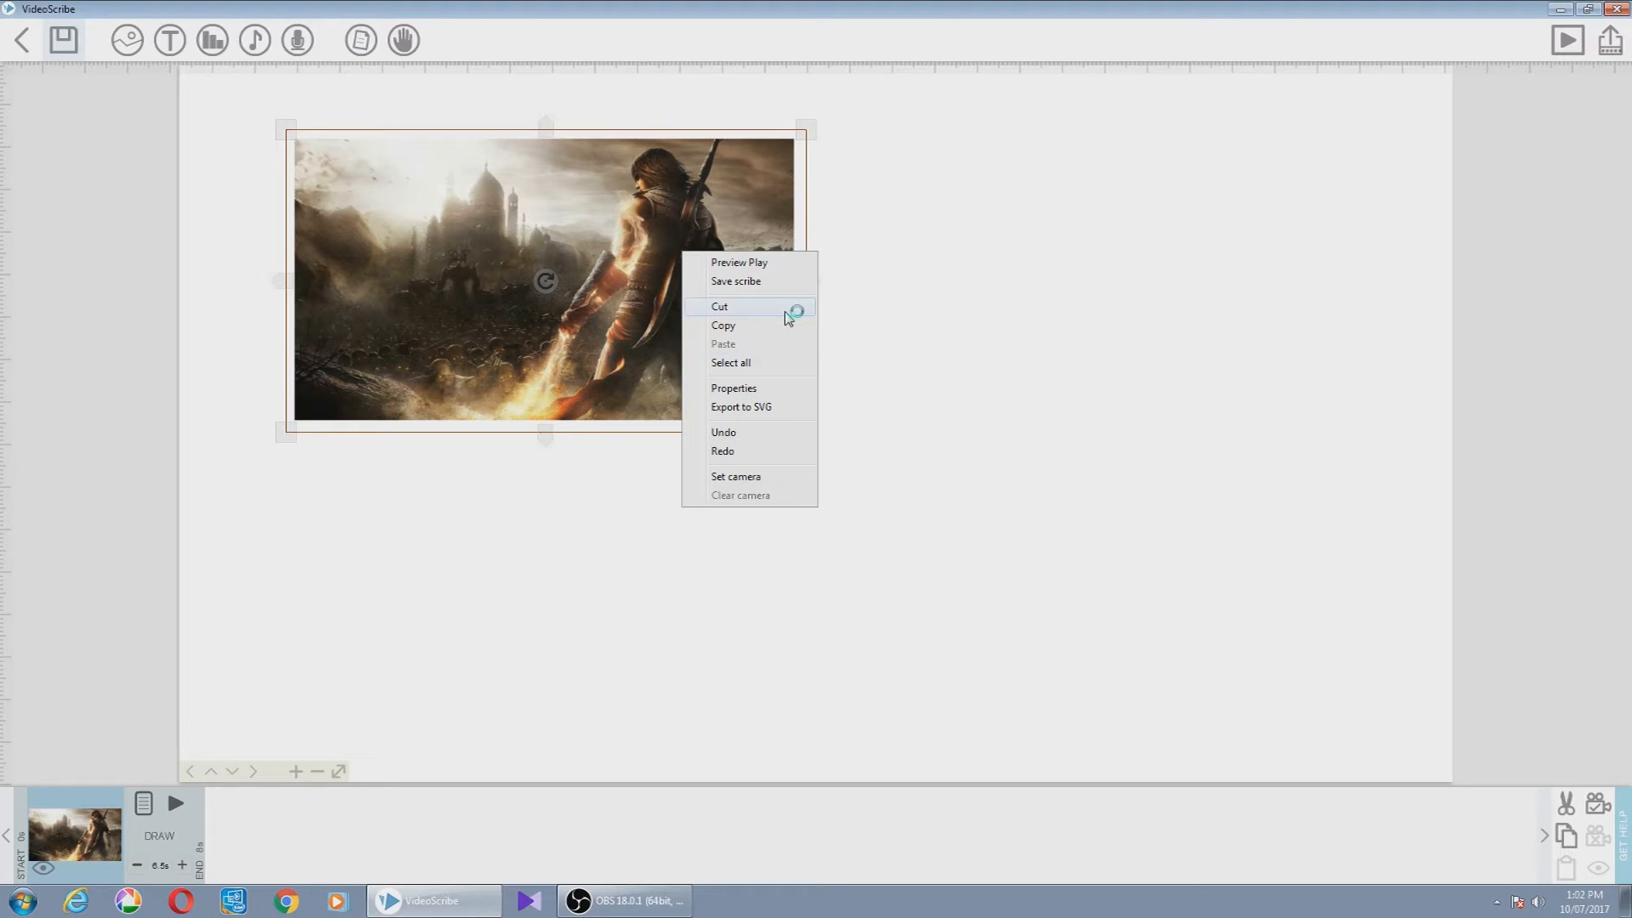
{"action": "left_click", "coordinate": [763, 306]}
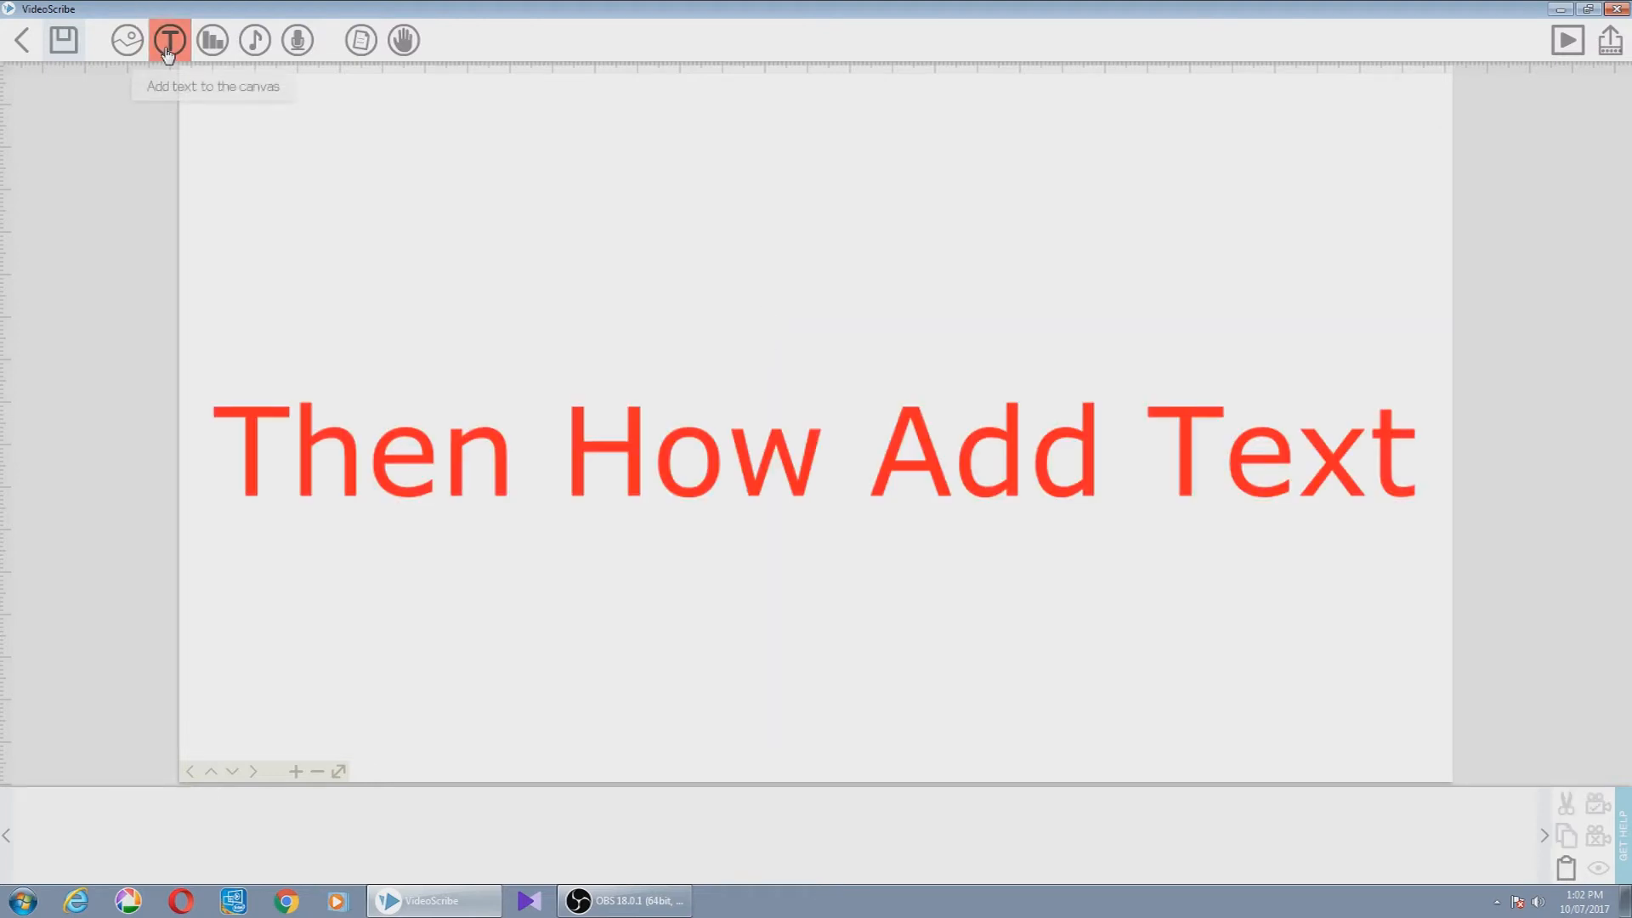
- Create a text element reading "hello" and set its colour to red
{"action": "left_click", "coordinate": [176, 44]}
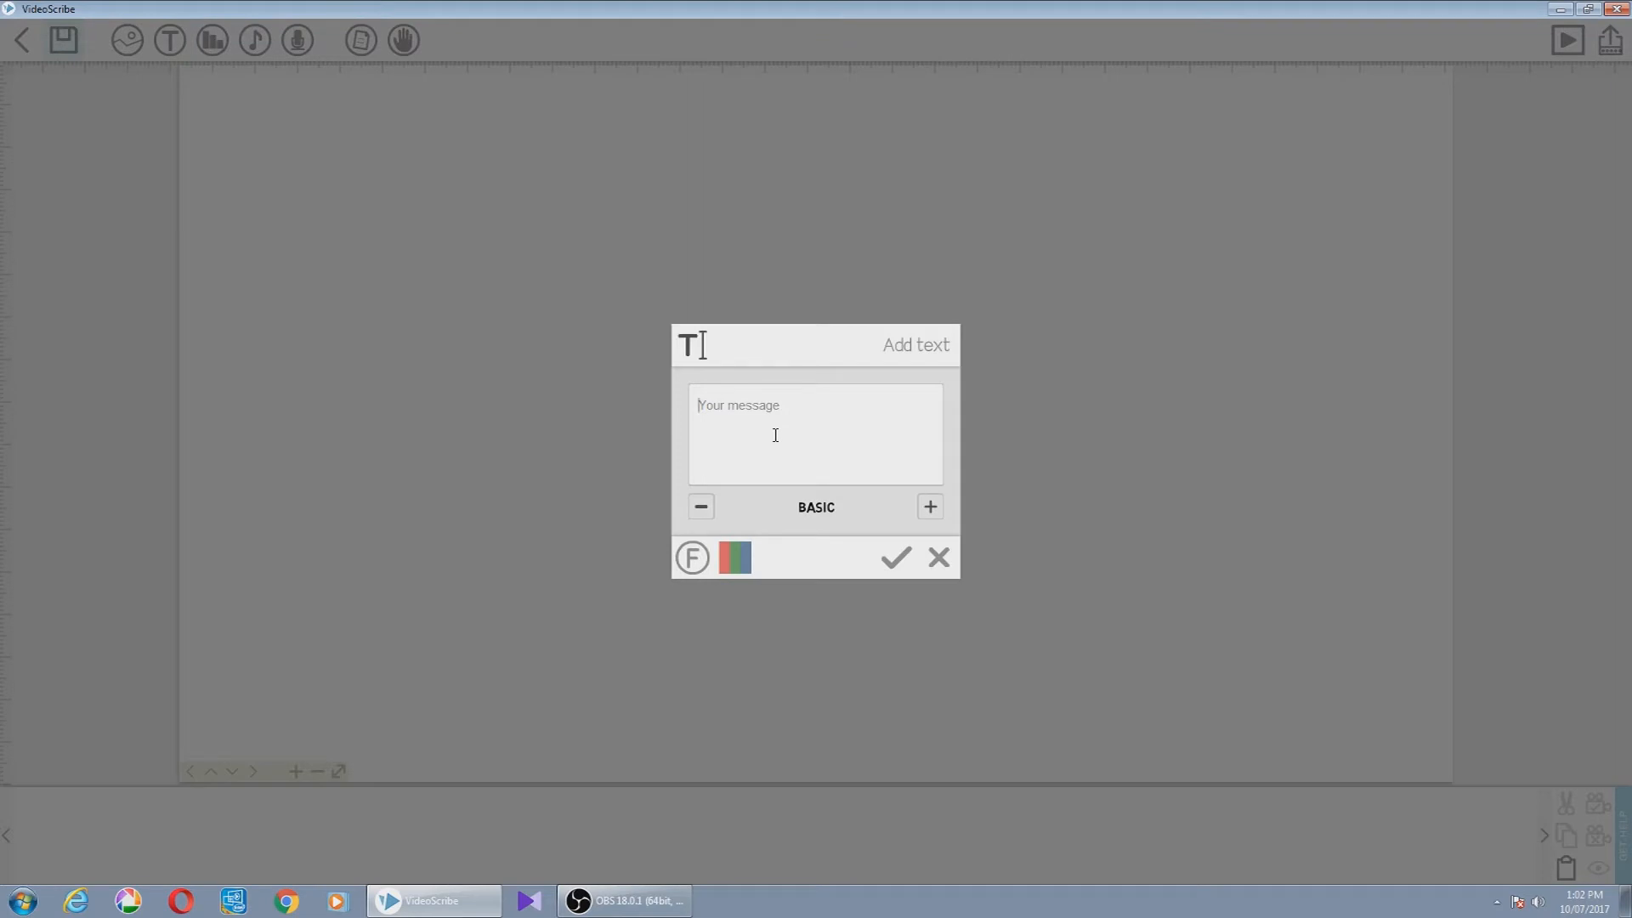
{"action": "type", "text": "hi"}
{"action": "key", "text": "BackSpace"}
{"action": "key", "text": "BackSpace"}
{"action": "type", "text": "hw"}
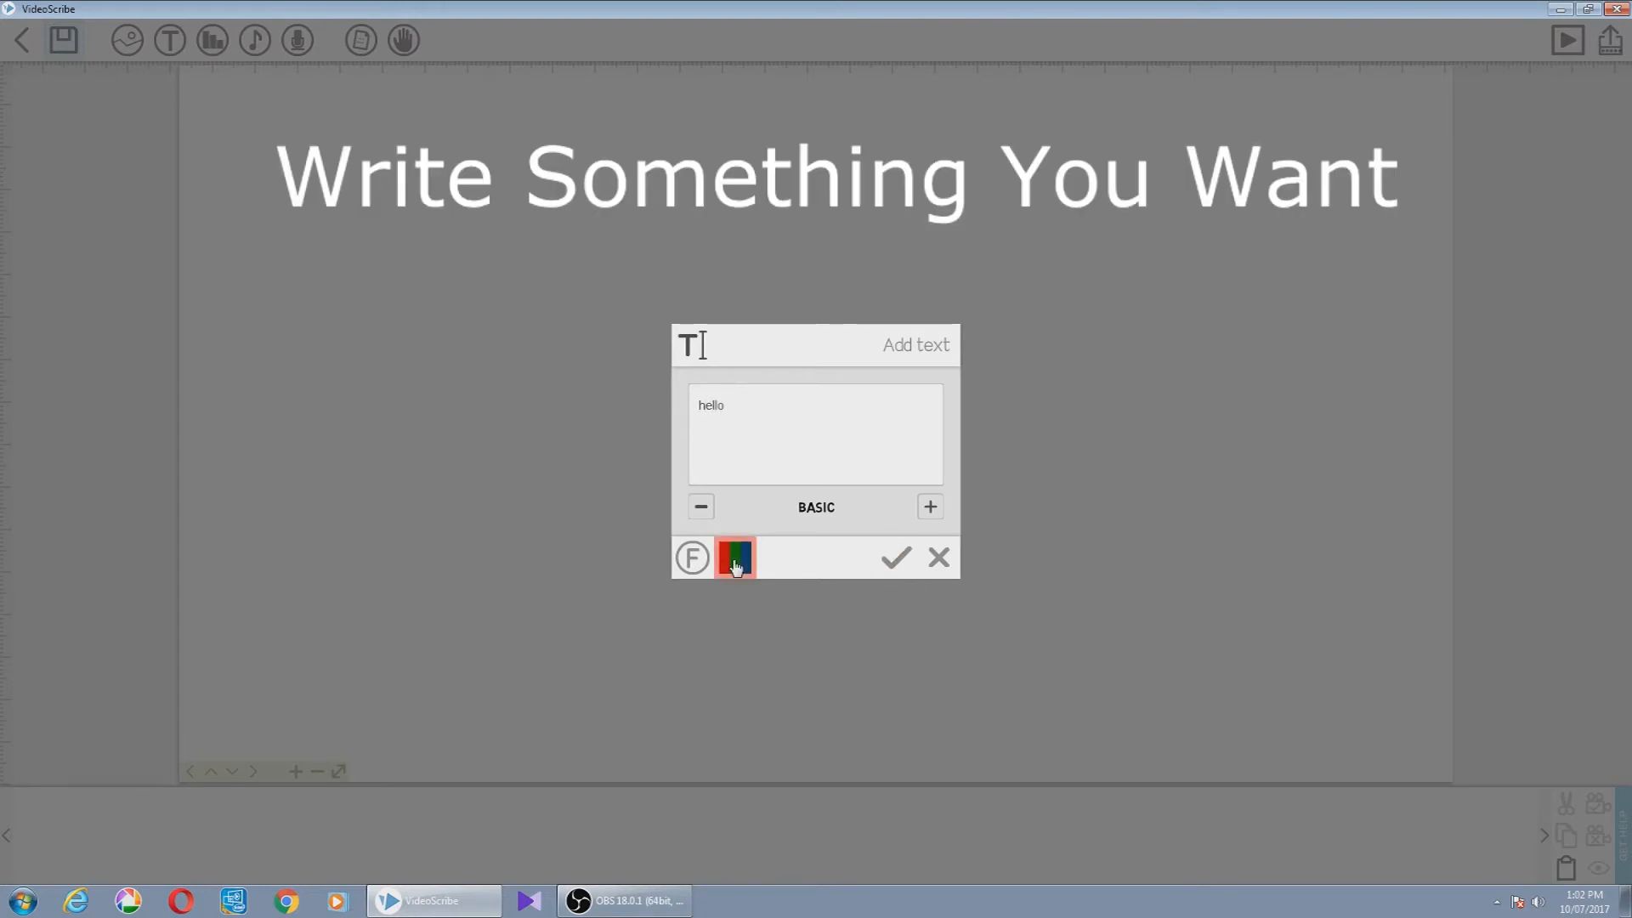
{"action": "left_click", "coordinate": [735, 561]}
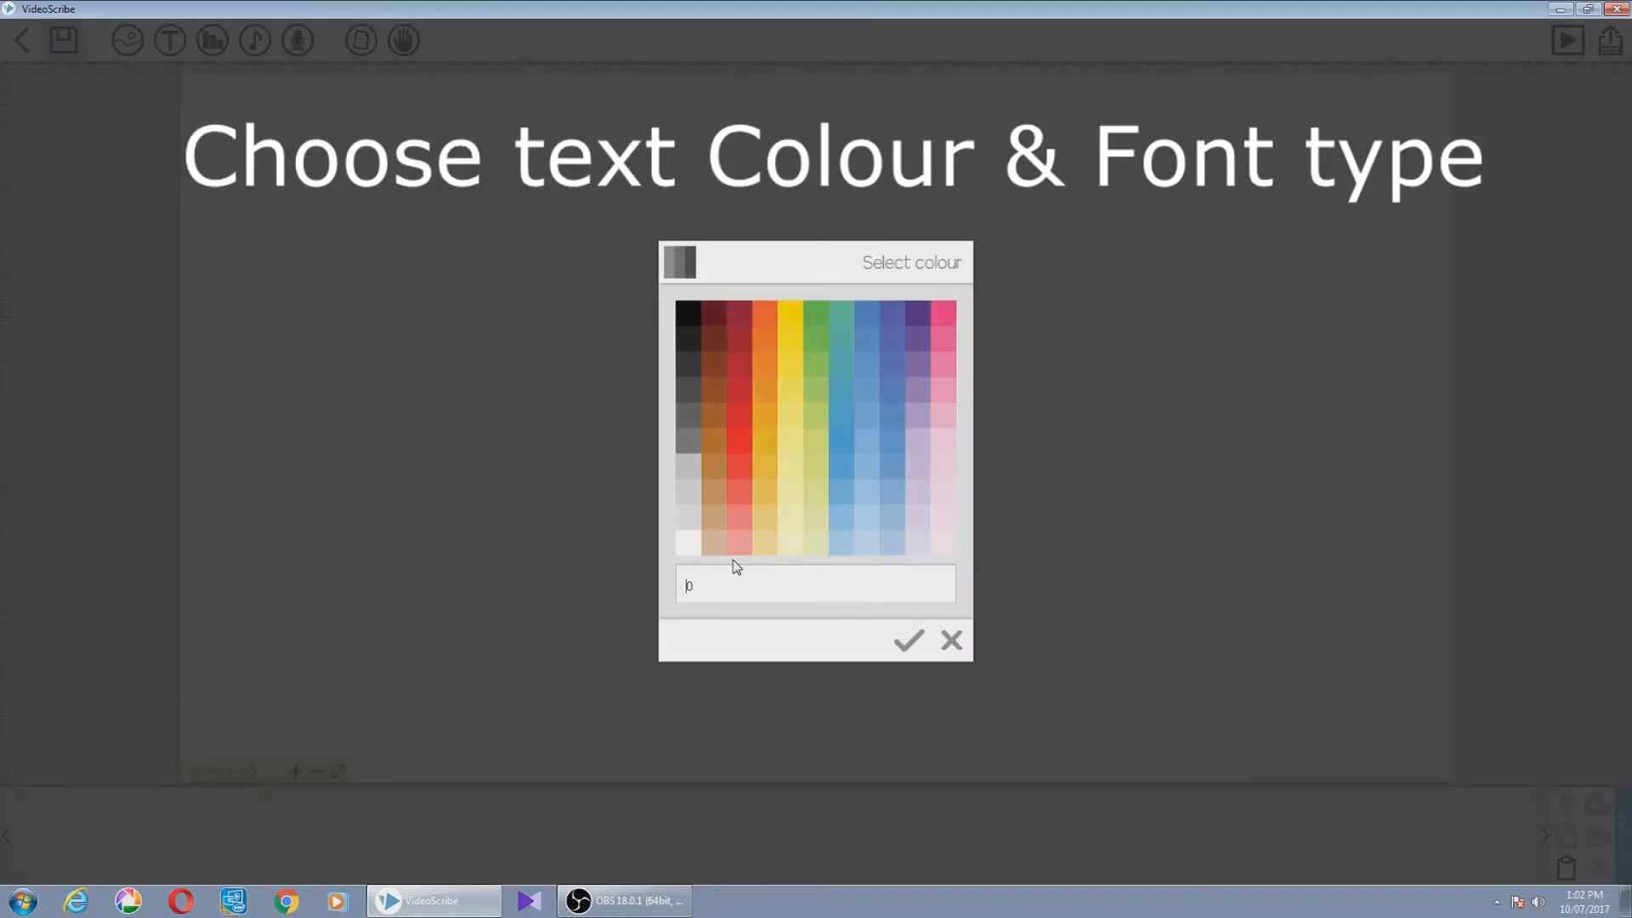
{"action": "left_click", "coordinate": [736, 385]}
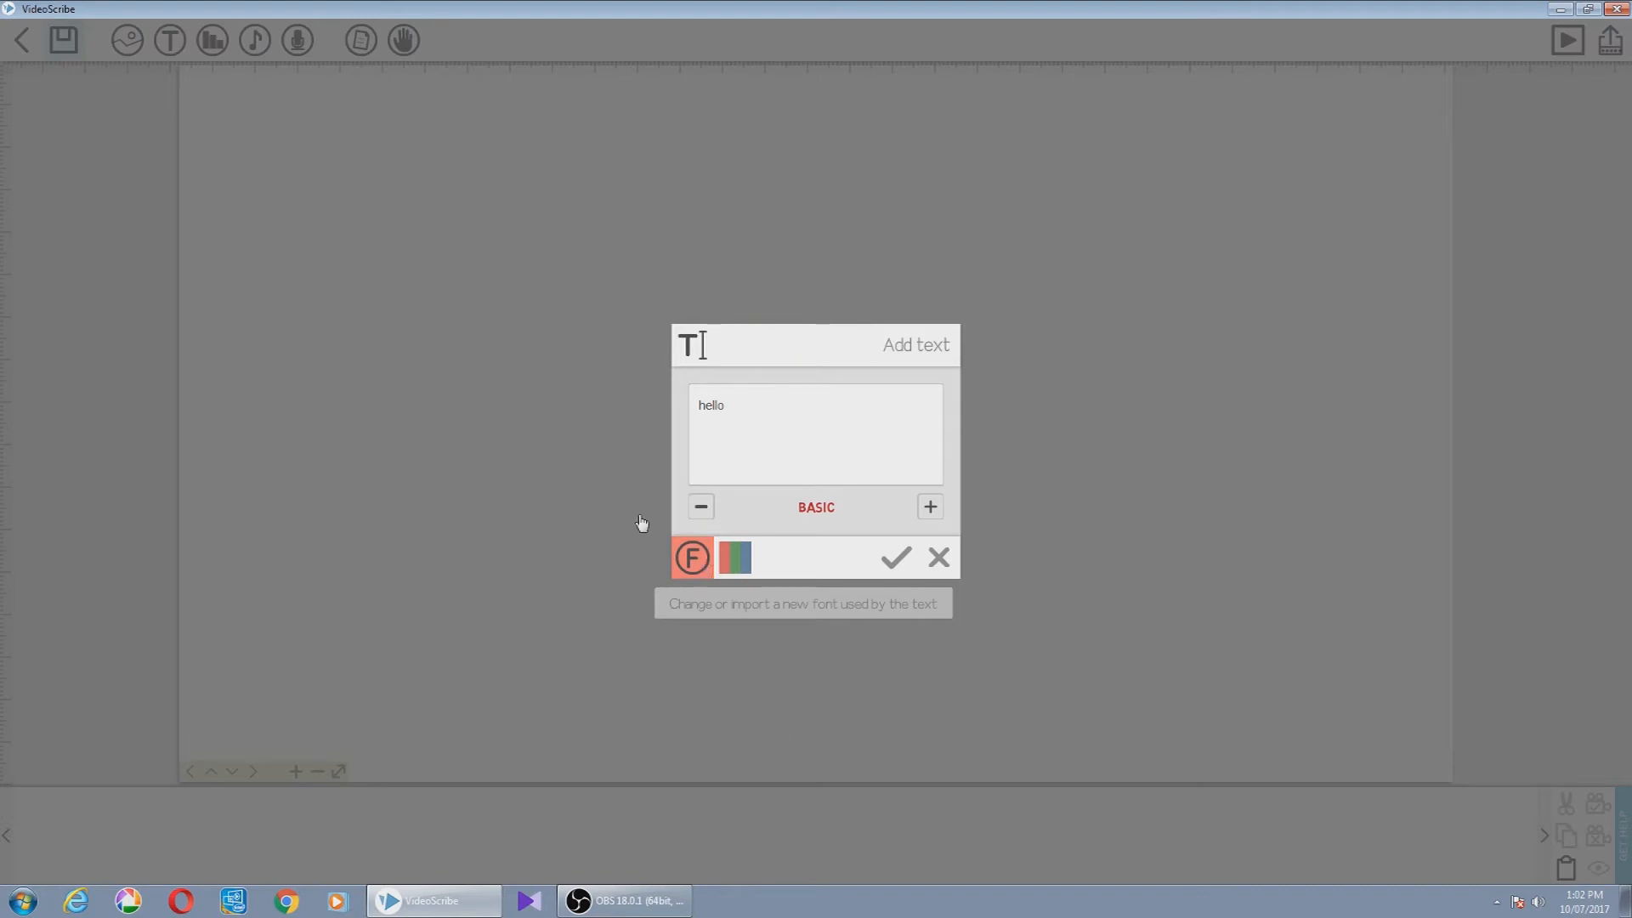
- Import the Arial Black font with basic characters for the "hello" text and add the text to the canvas
{"action": "left_click", "coordinate": [693, 561]}
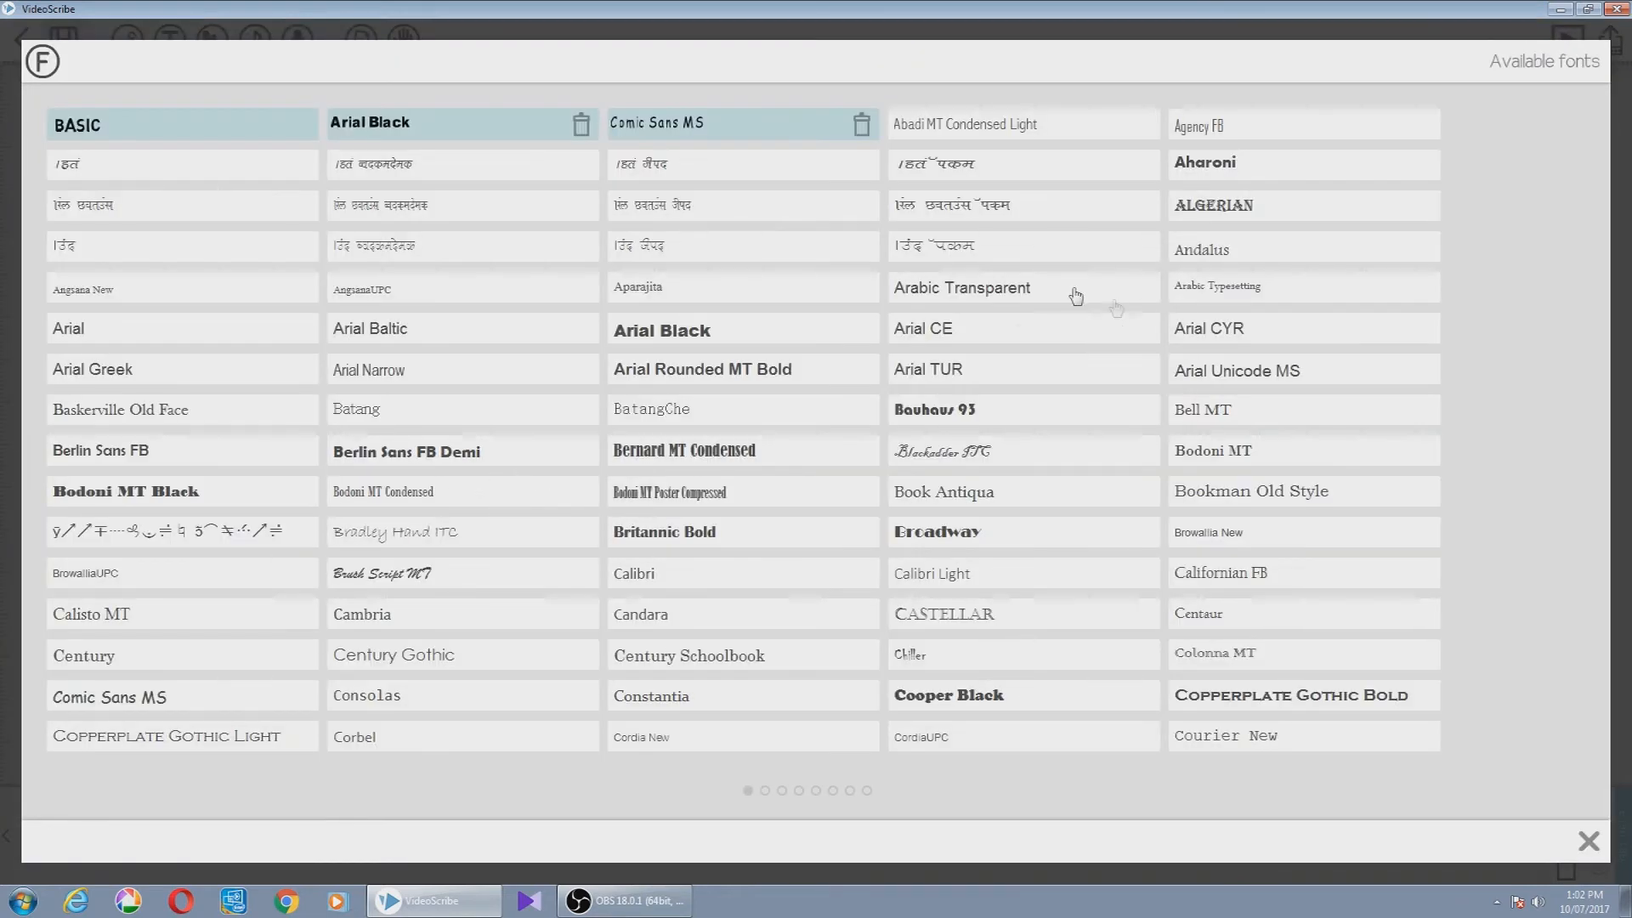
{"action": "left_click", "coordinate": [673, 342]}
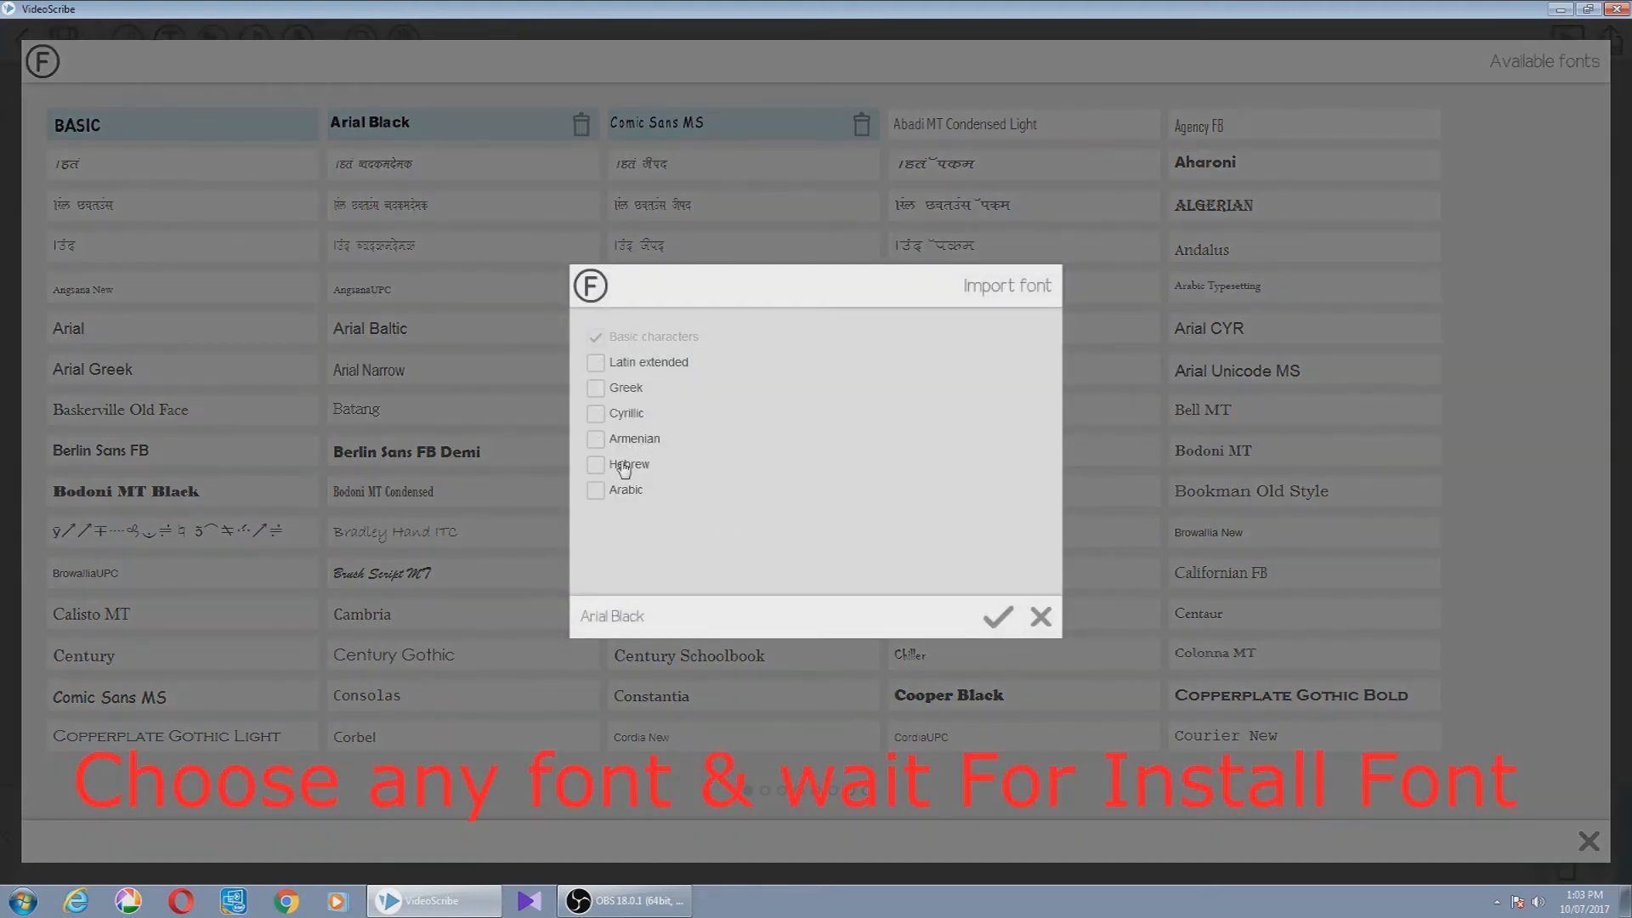
{"action": "left_click", "coordinate": [990, 617]}
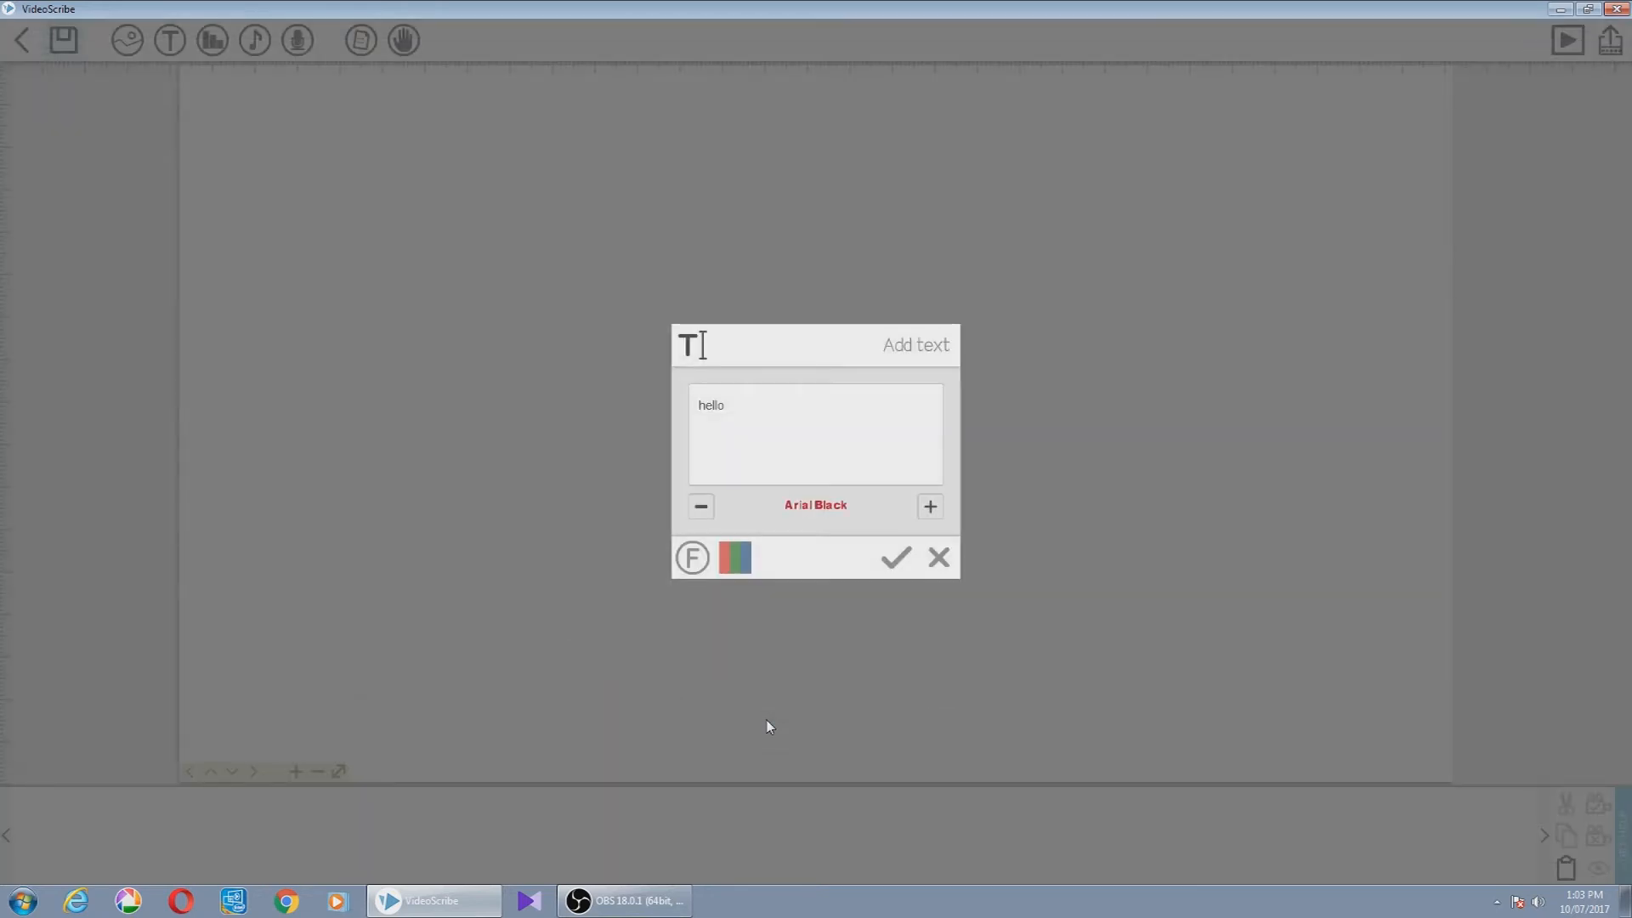
{"action": "left_click", "coordinate": [896, 559]}
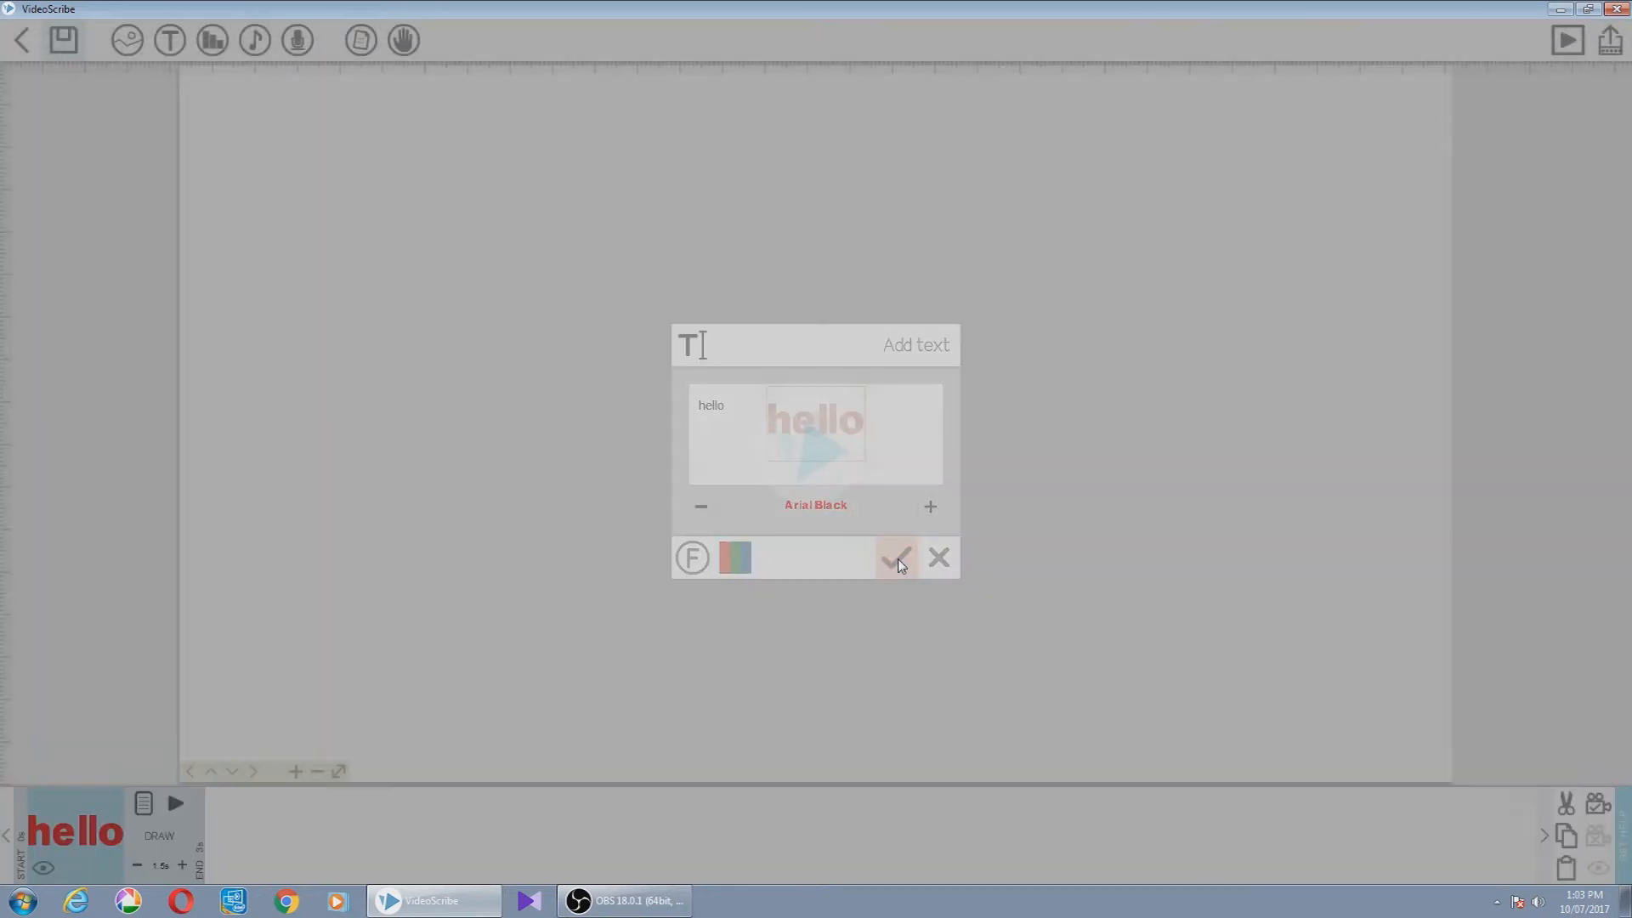
- Enlarge the "hello" text, moving it to the canvas's upper-left area, and cut it from the canvas
{"action": "left_click_drag", "start_coordinate": [863, 464], "coordinate": [964, 574]}
{"action": "left_click_drag", "start_coordinate": [873, 326], "coordinate": [494, 150]}
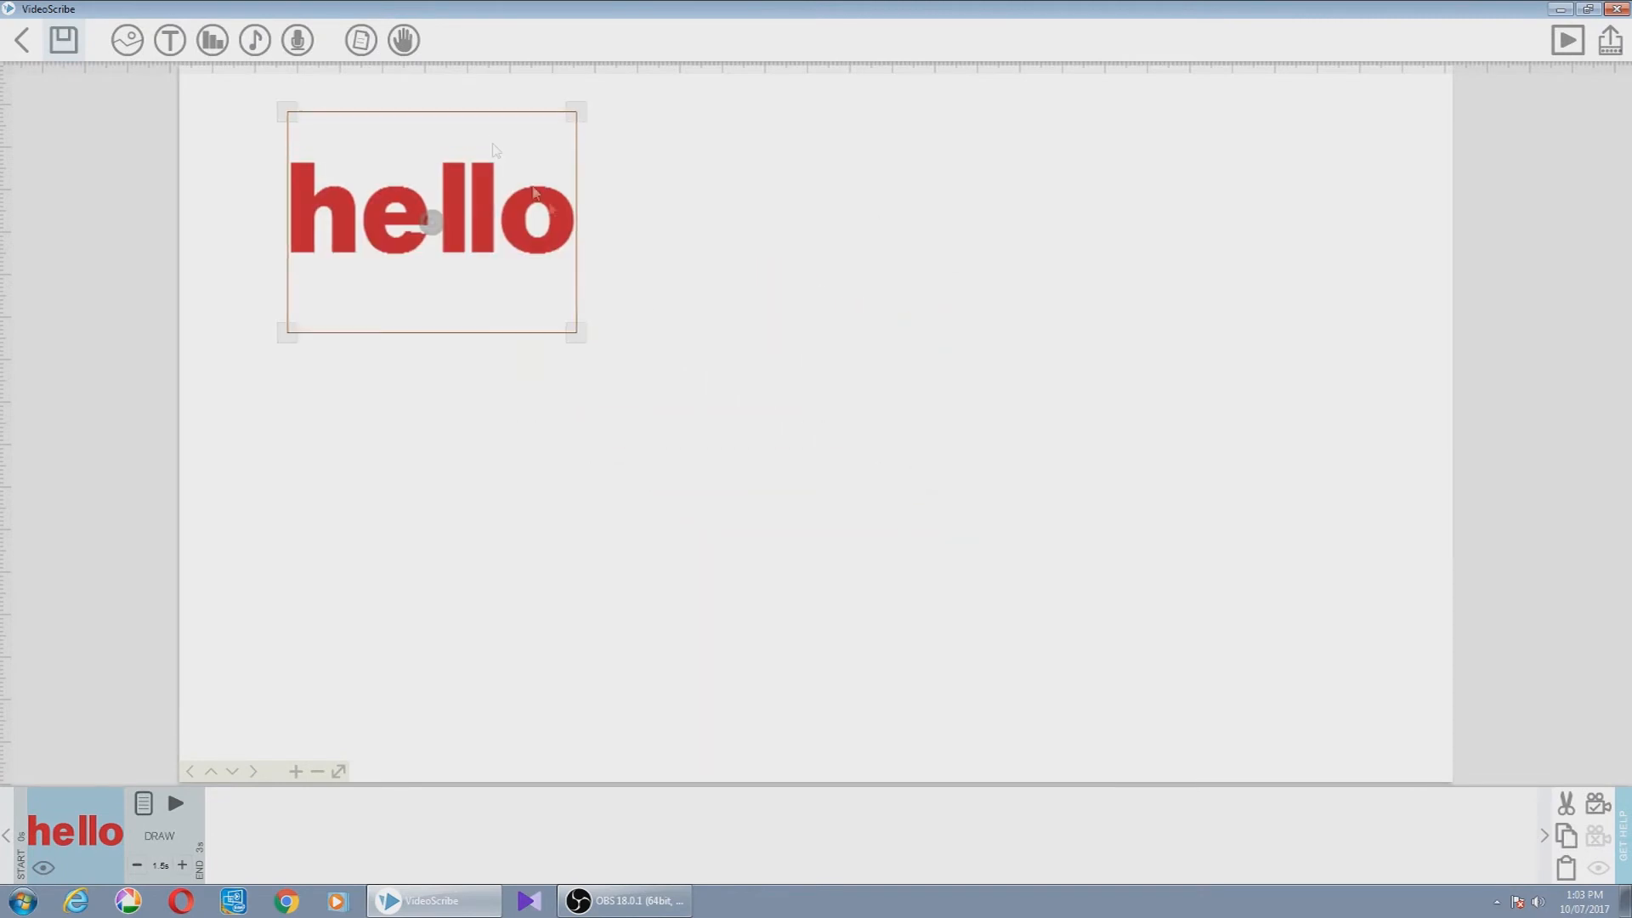
{"action": "right_click", "coordinate": [678, 389]}
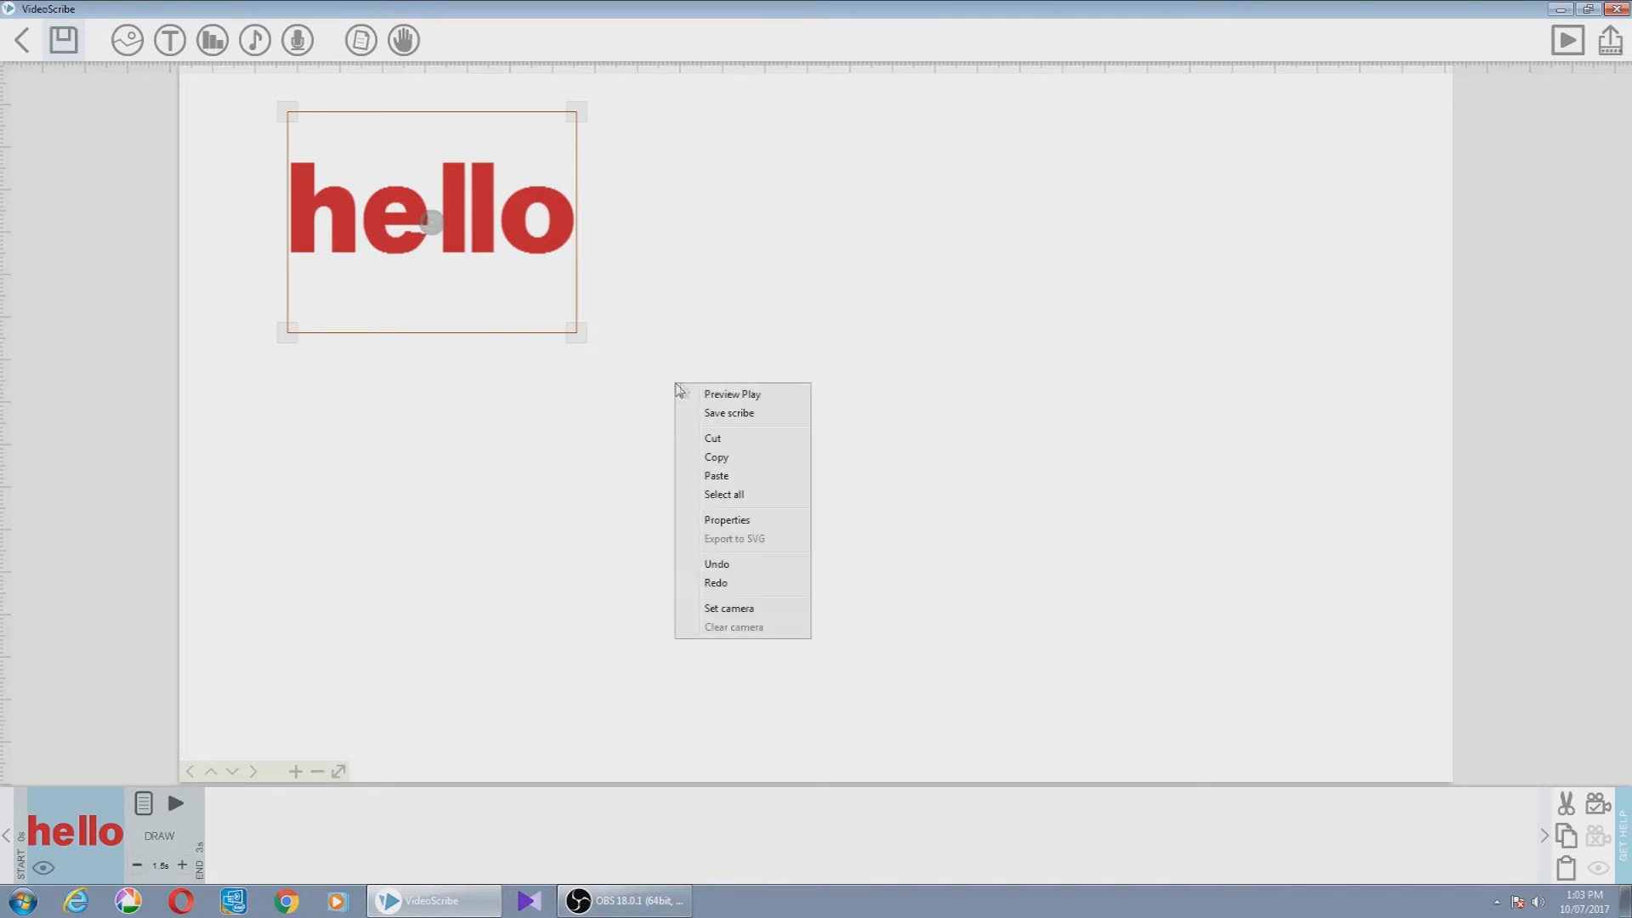
{"action": "left_click", "coordinate": [748, 442]}
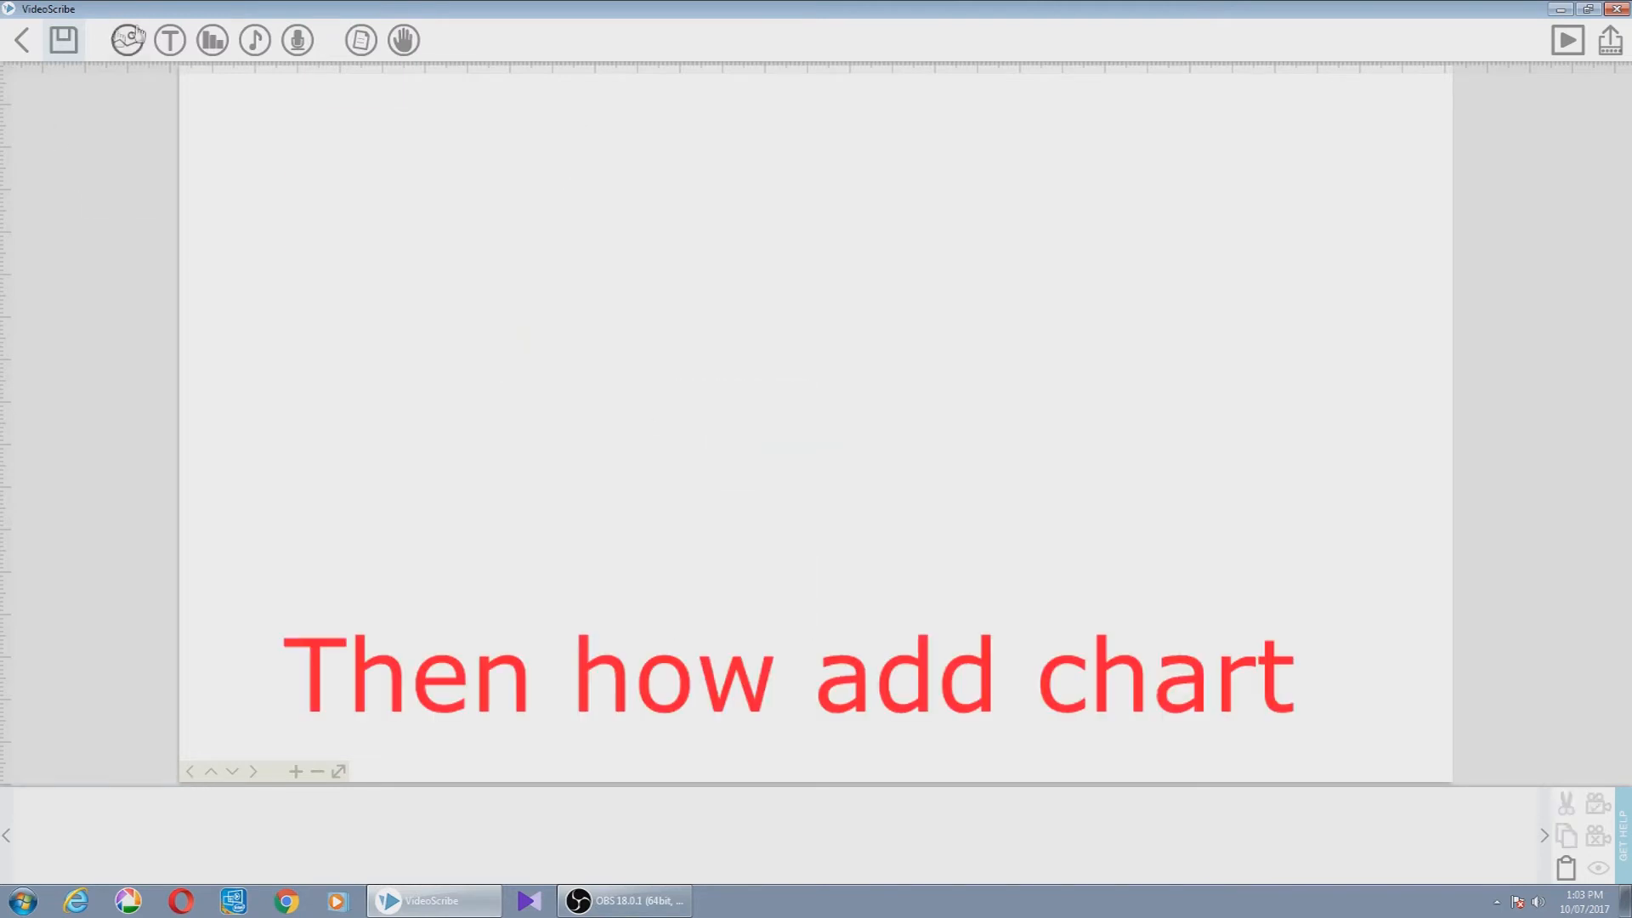
- Add a pie chart with the data values 10,20,30 to the canvas
{"action": "left_click", "coordinate": [214, 42]}
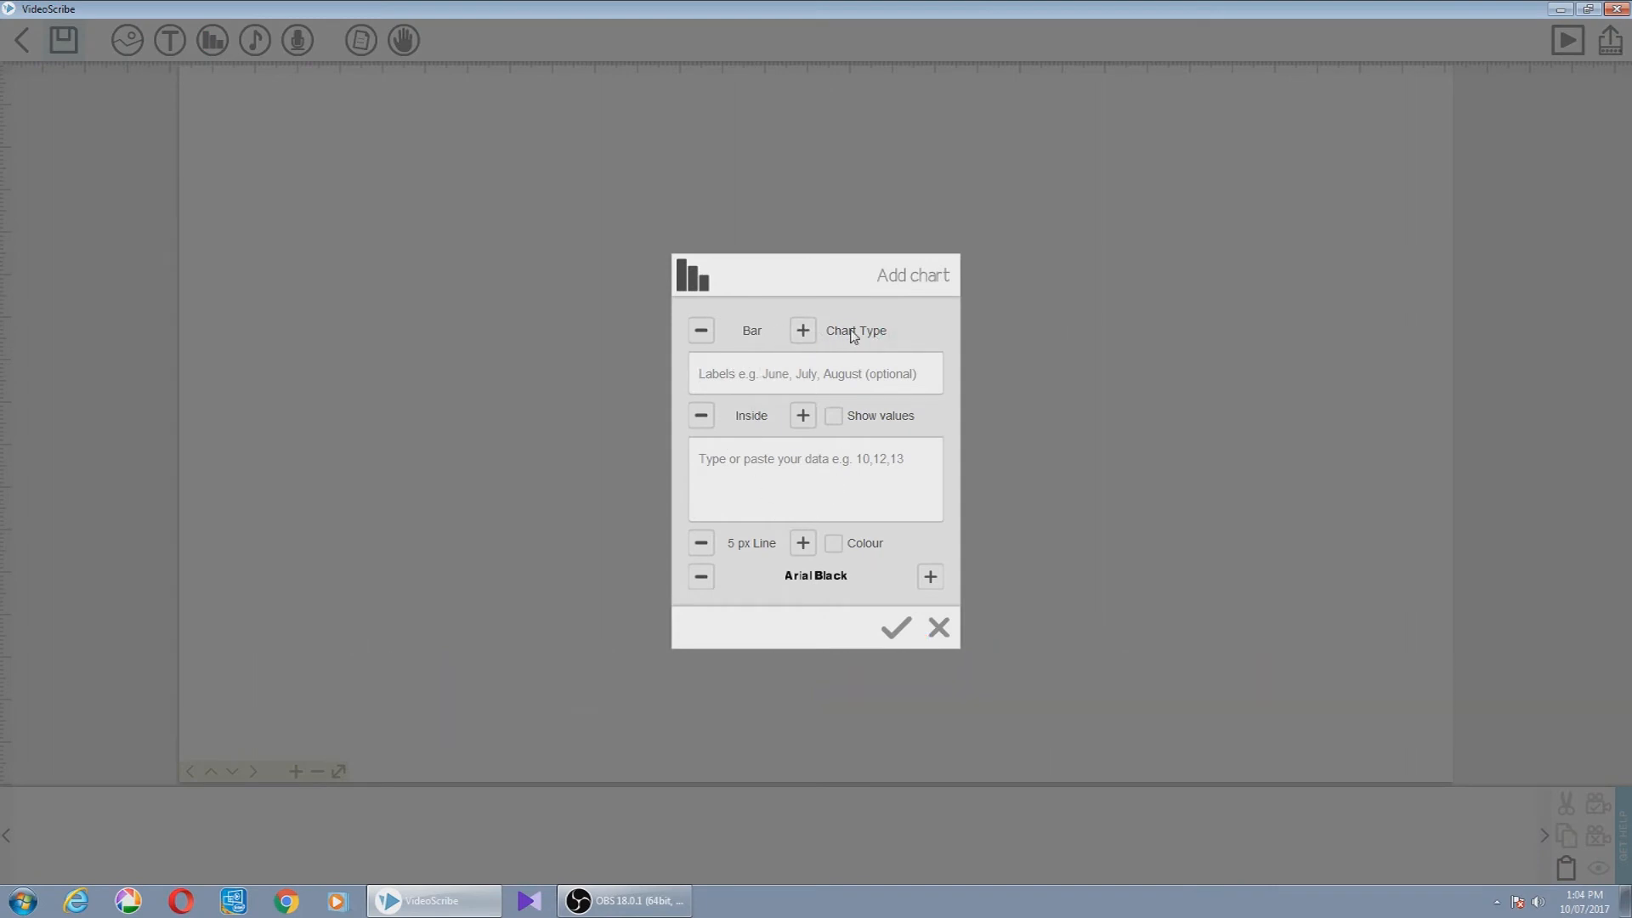
{"action": "left_click", "coordinate": [805, 333]}
{"action": "left_click", "coordinate": [804, 333]}
{"action": "left_click", "coordinate": [805, 333]}
{"action": "left_click", "coordinate": [805, 333]}
{"action": "left_click", "coordinate": [805, 333]}
{"action": "left_click", "coordinate": [895, 627]}
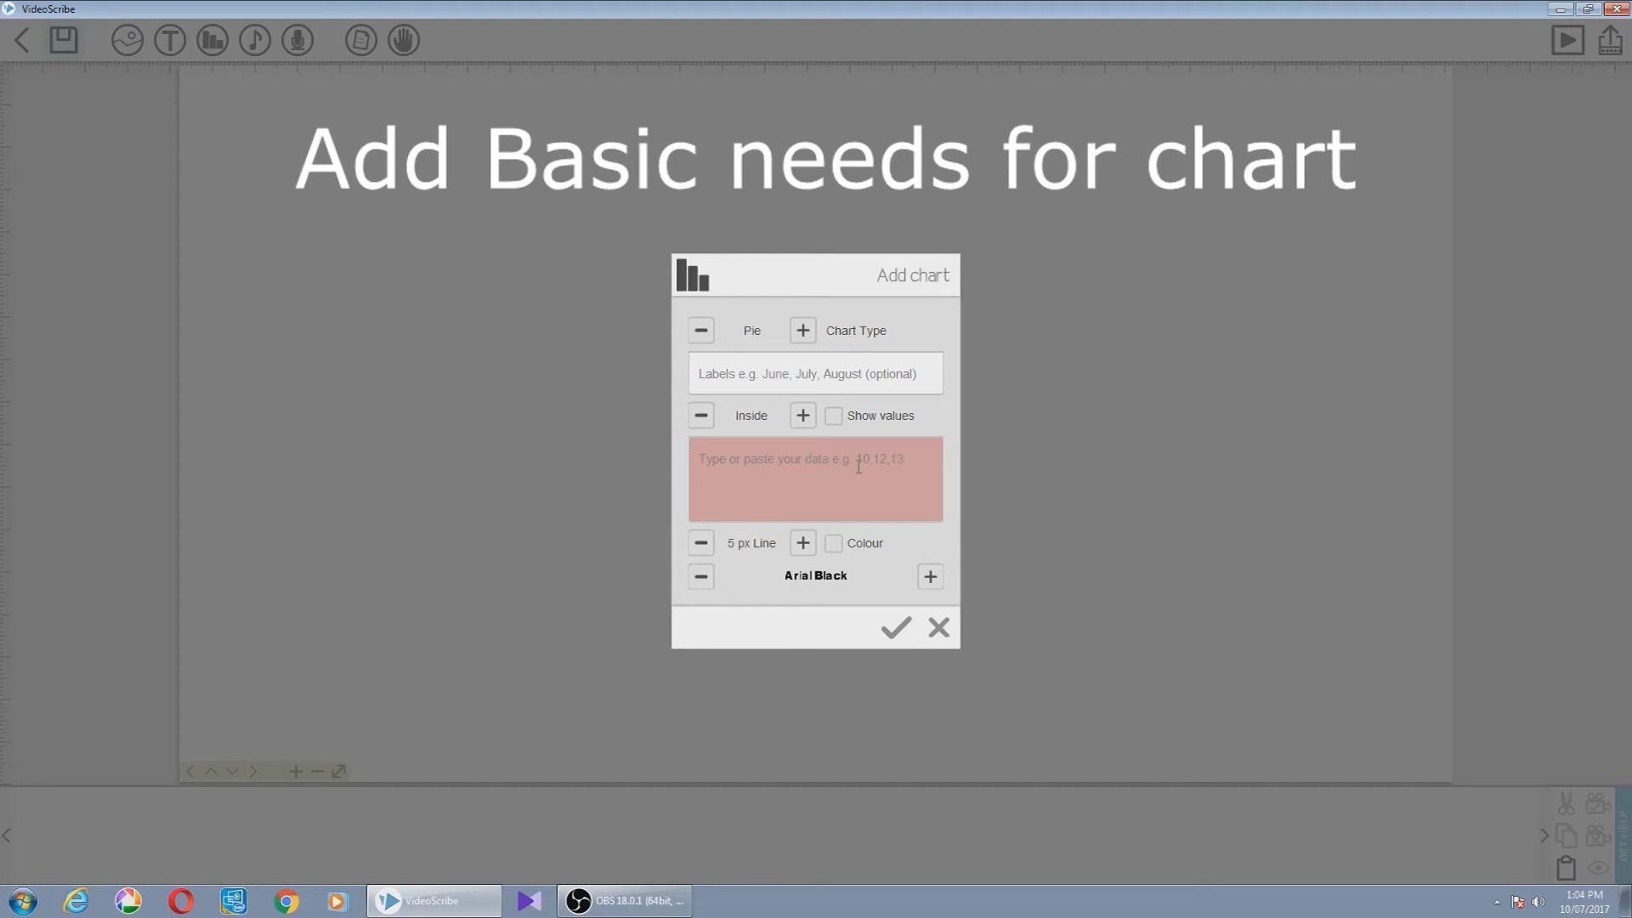
{"action": "type", "text": "10,20,30"}
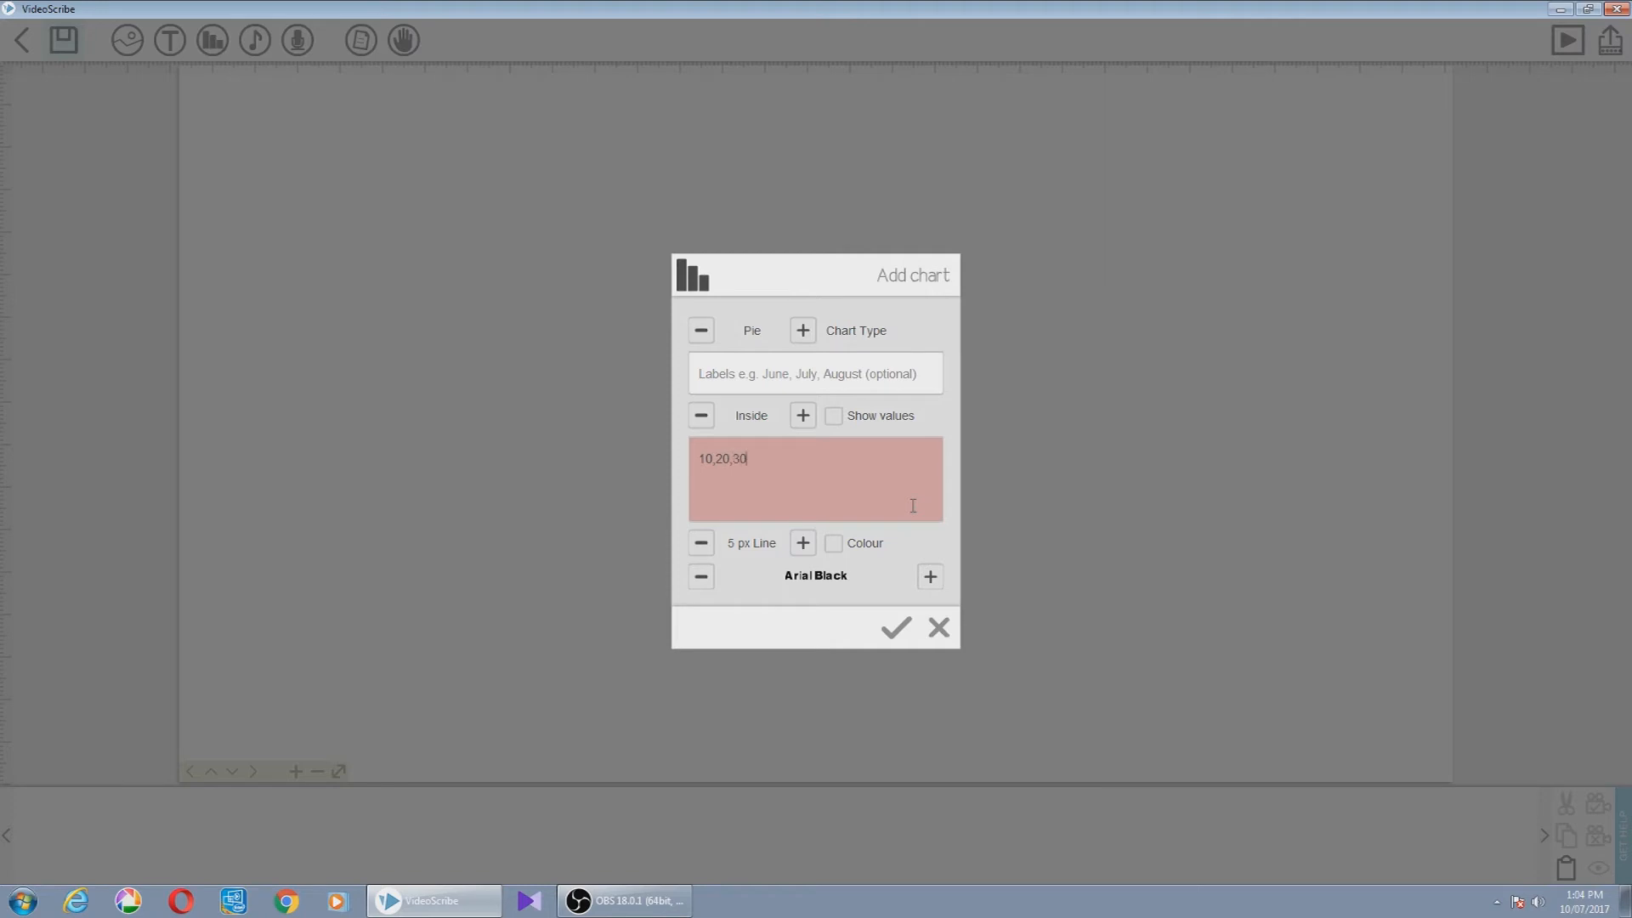
{"action": "left_click", "coordinate": [895, 627]}
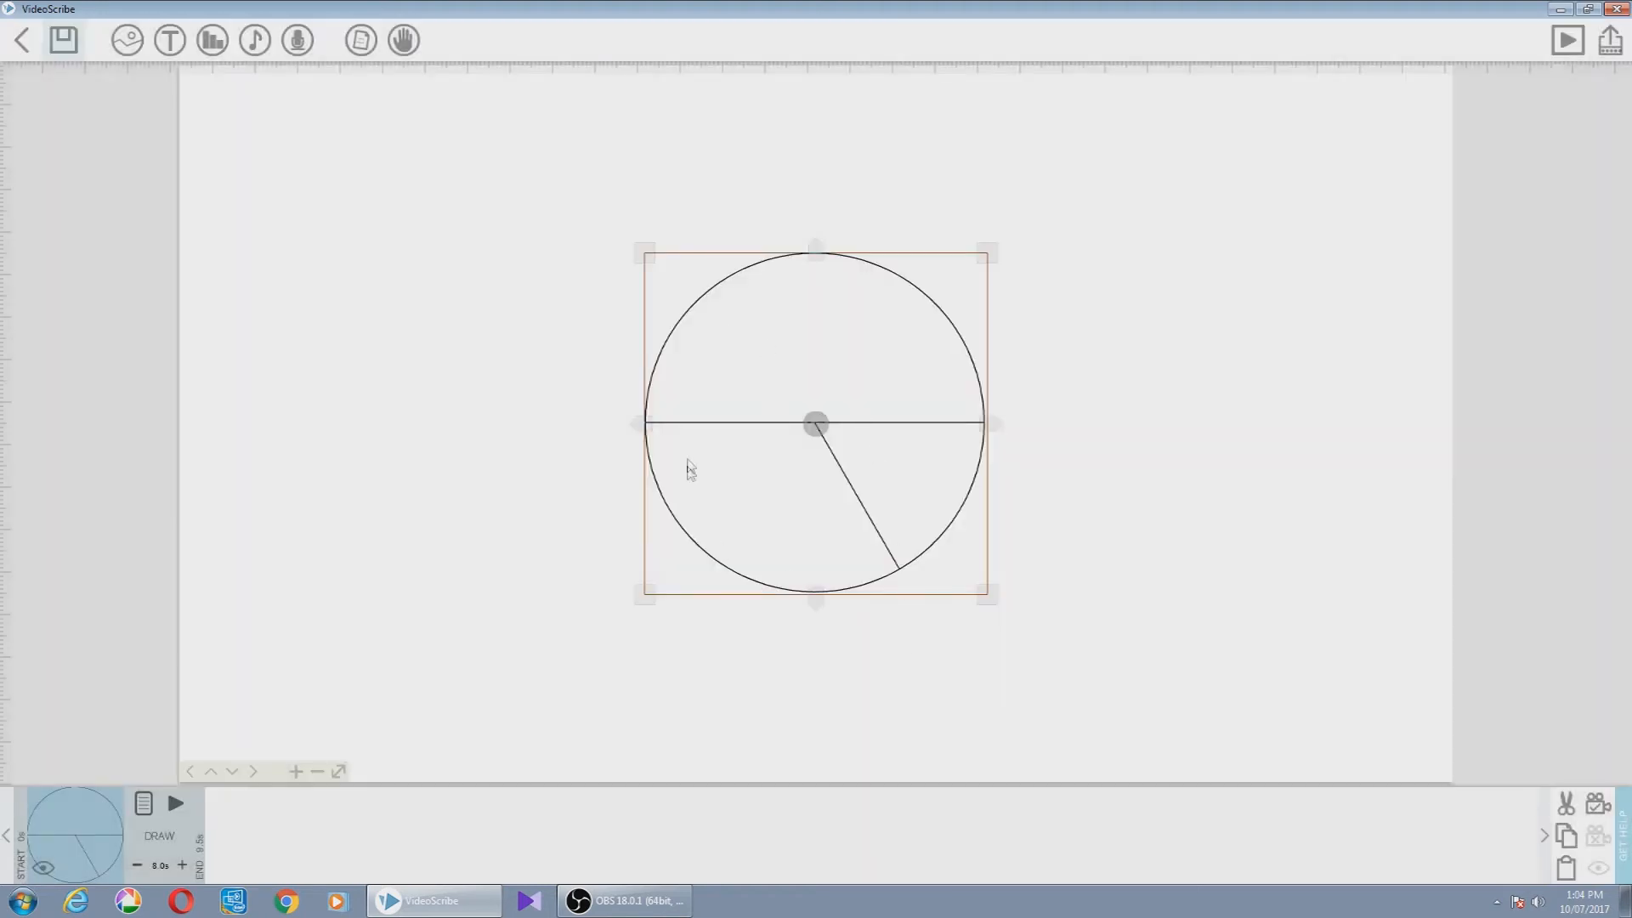
- Move the pie chart sideways on the canvas and delete it
{"action": "left_click_drag", "start_coordinate": [889, 335], "coordinate": [706, 349]}
{"action": "key", "text": "Delete"}
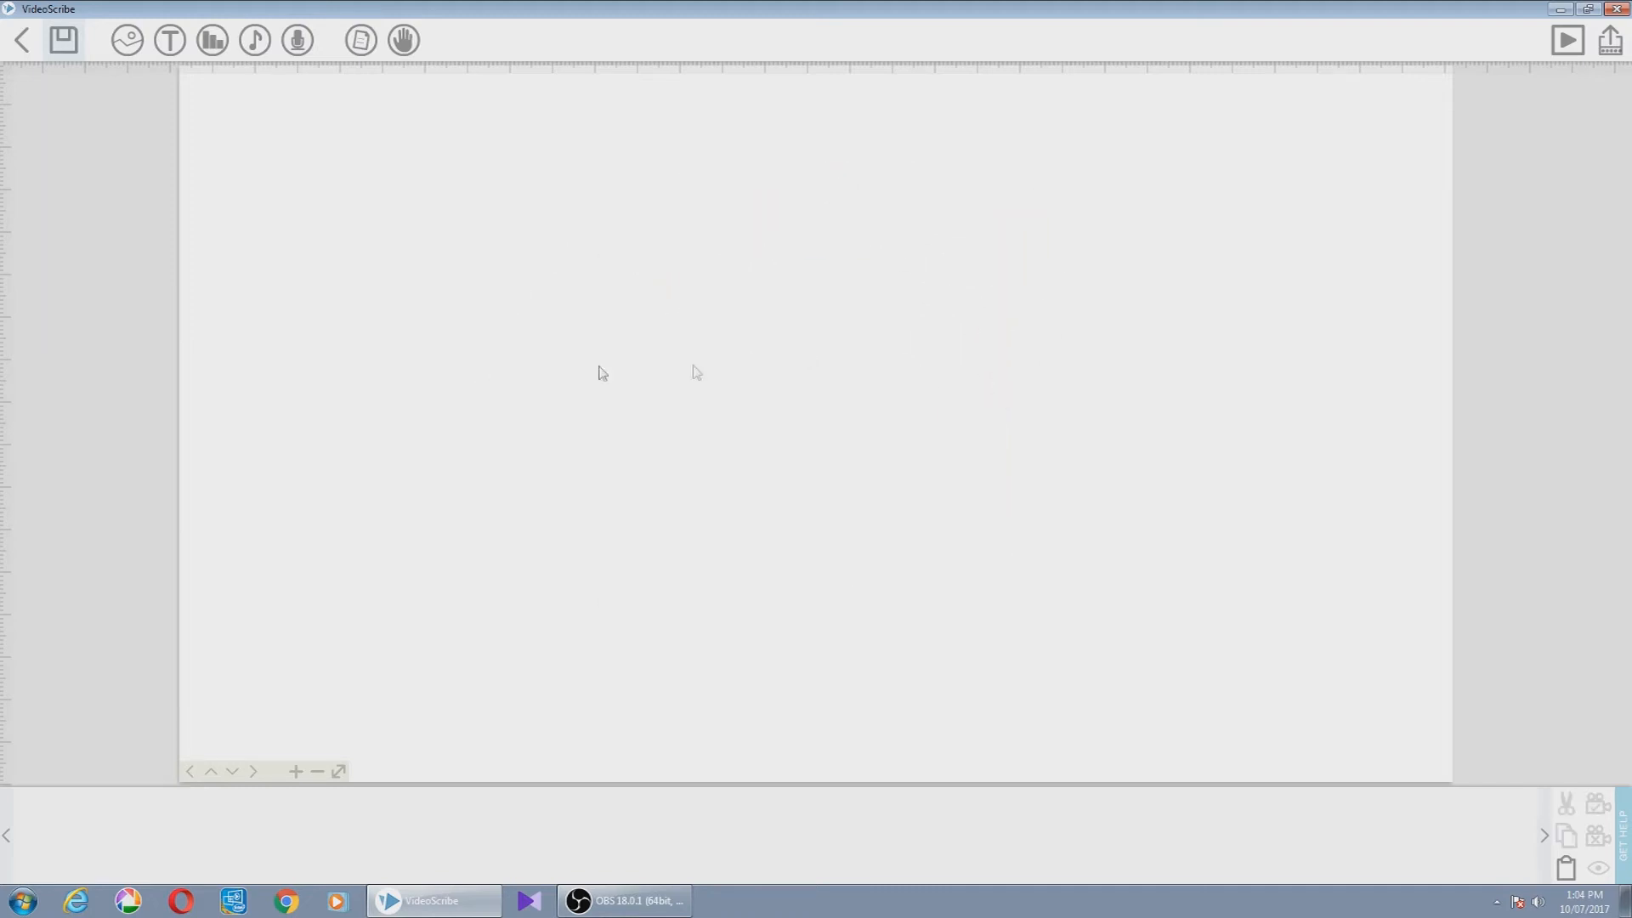
- Import the MP3 file Recording_528 from the App Project folder as background music, play it, and close the music browser
{"action": "left_click", "coordinate": [255, 42]}
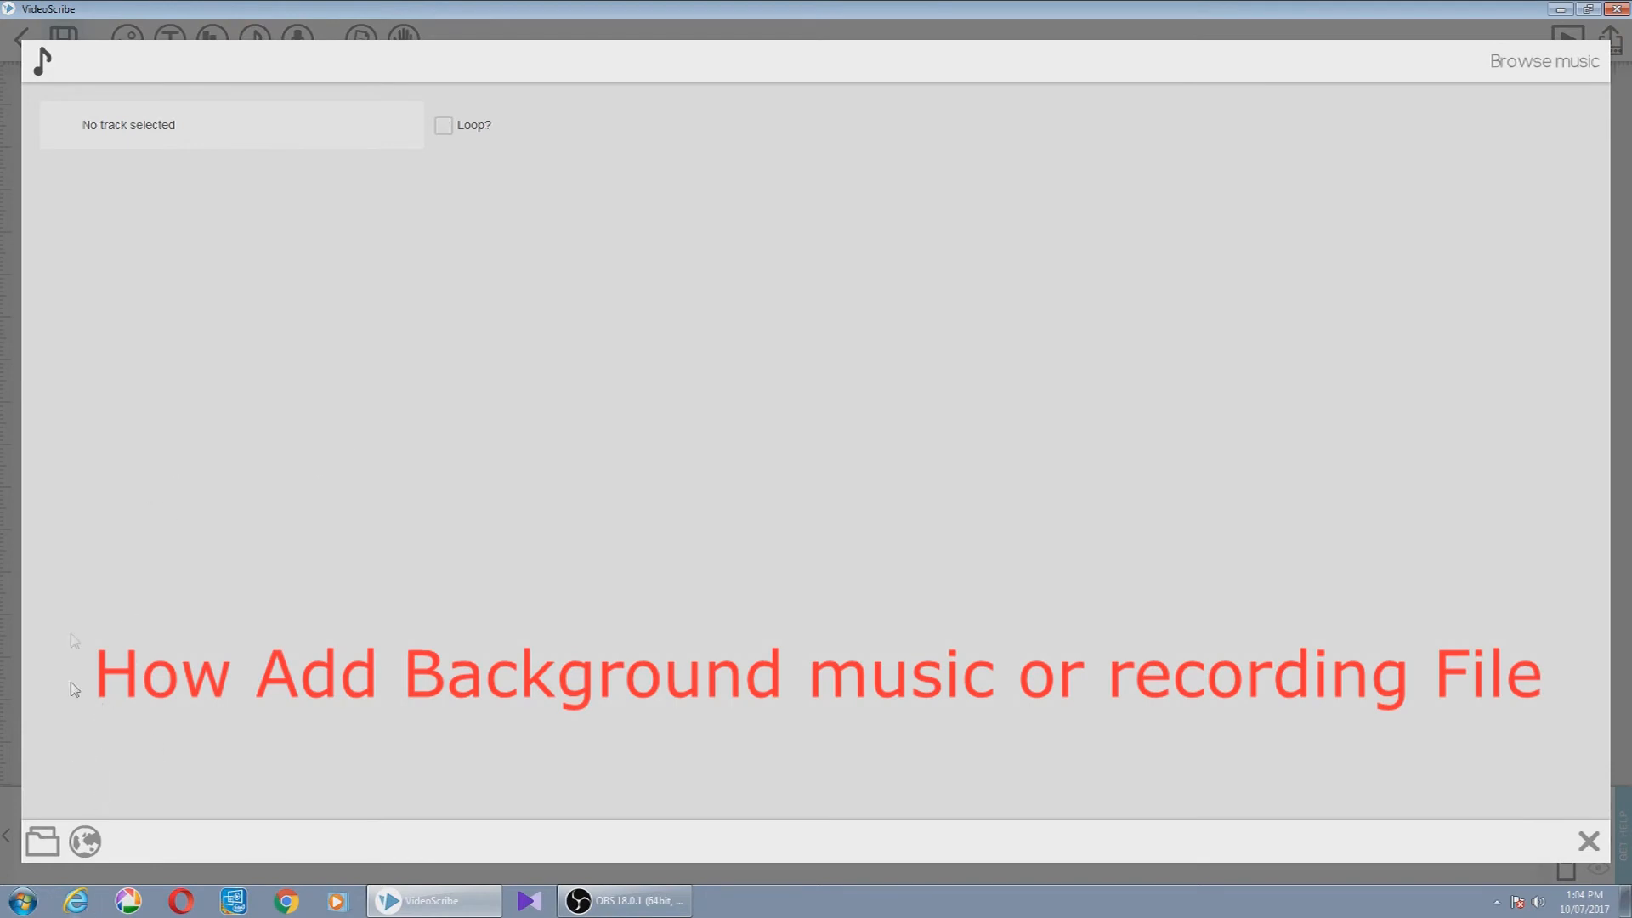
{"action": "left_click", "coordinate": [43, 841]}
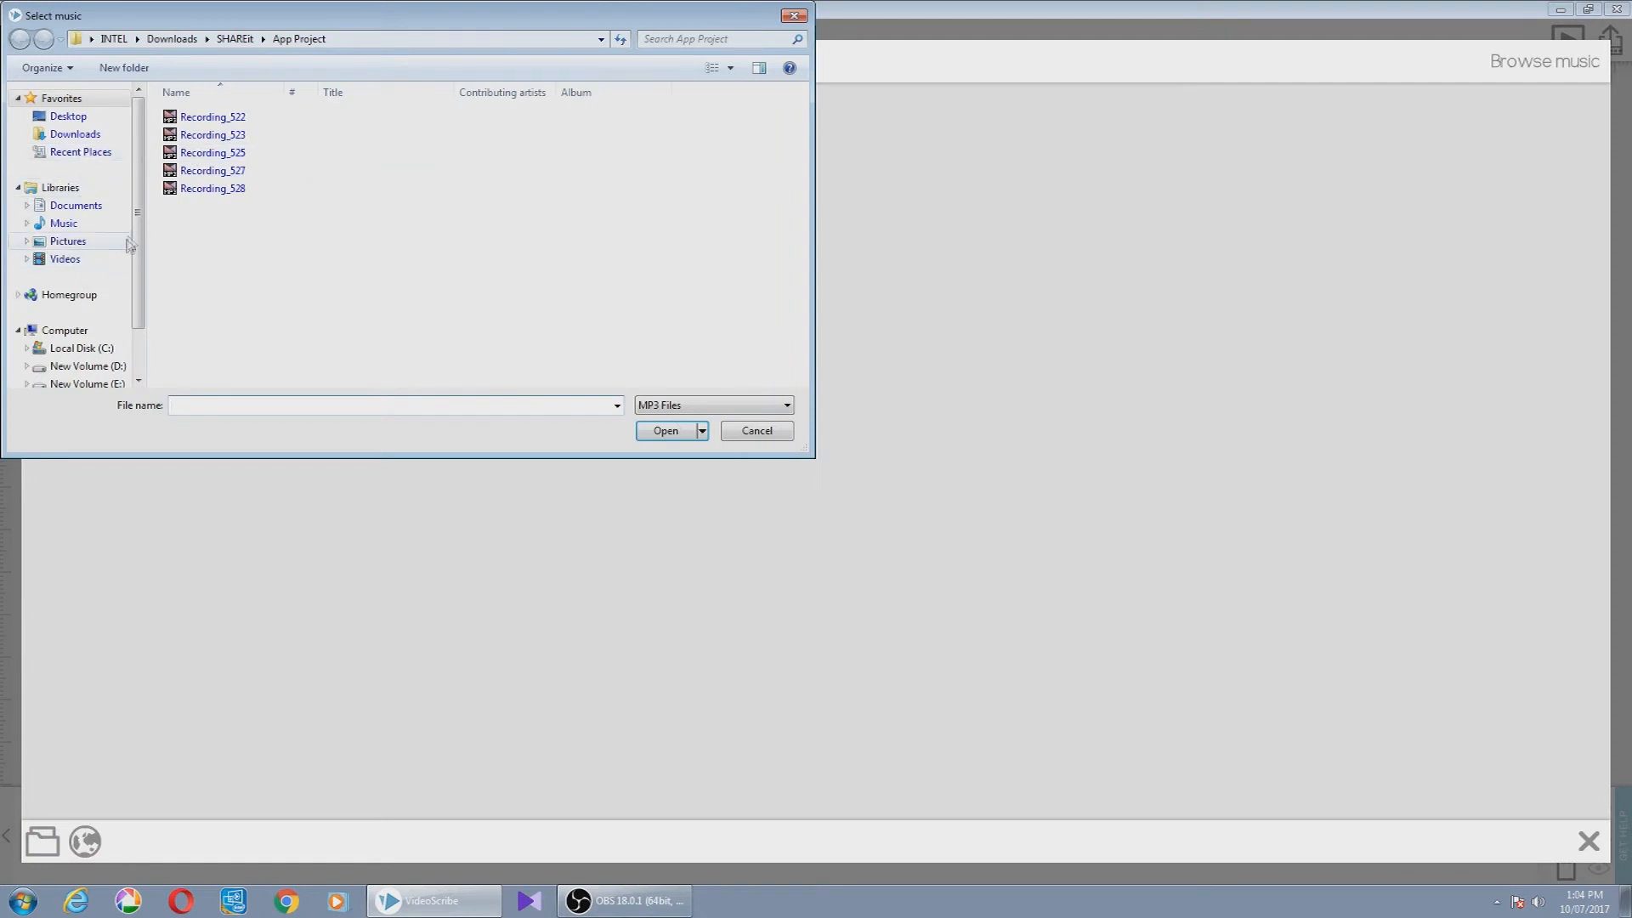
{"action": "scroll", "coordinate": [40, 275], "scroll_direction": "down", "scroll_amount": 1}
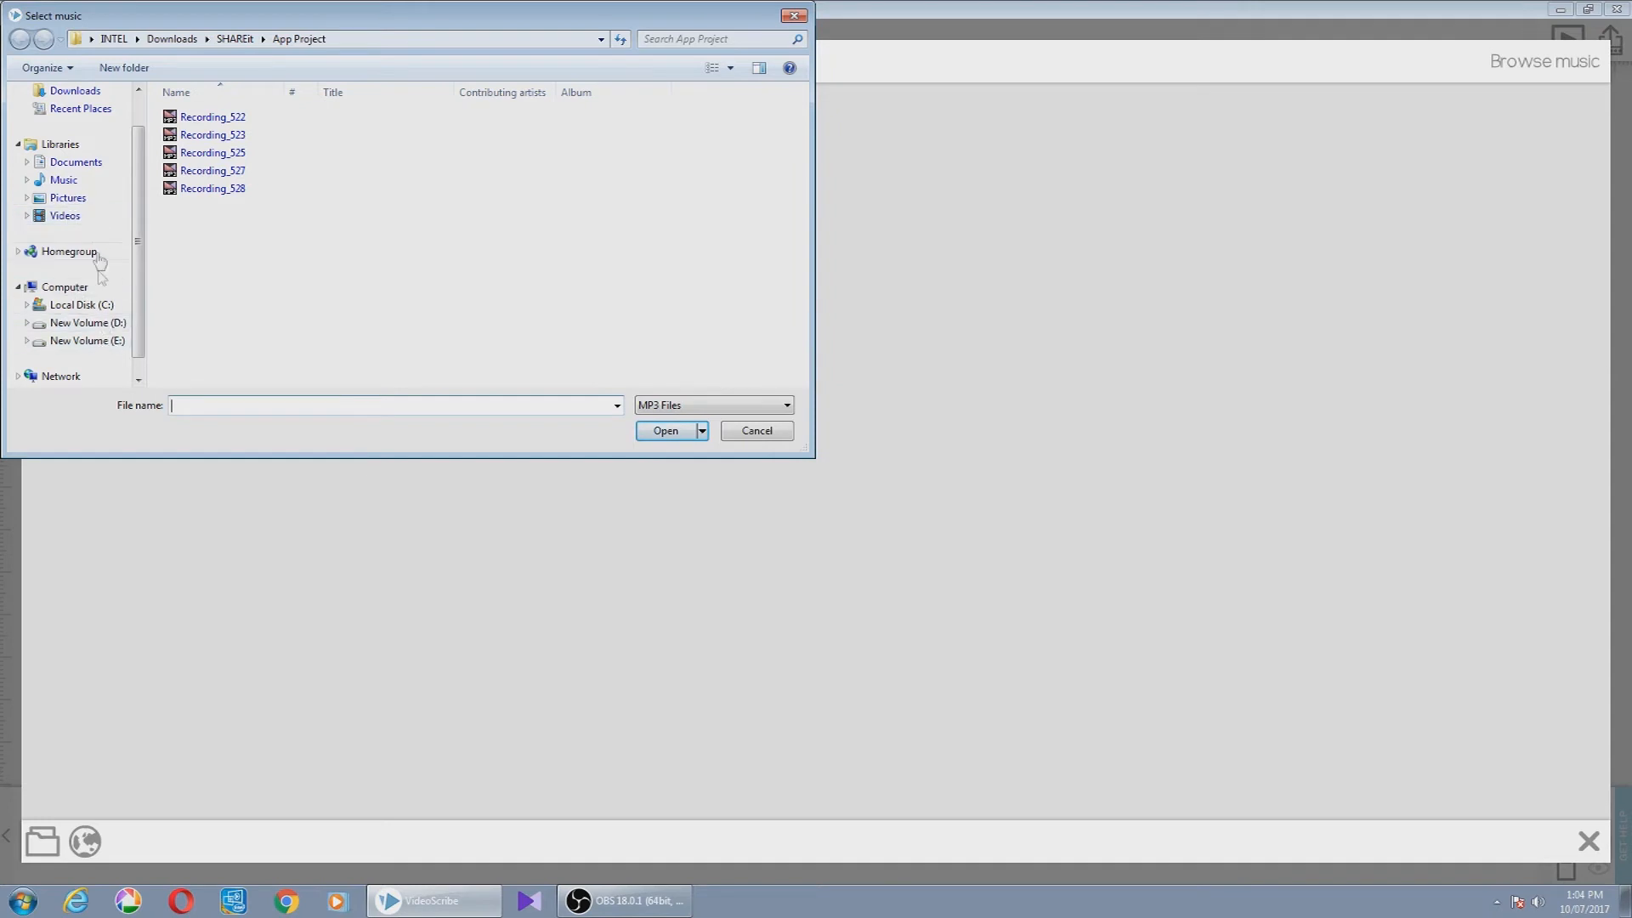
{"action": "left_click", "coordinate": [232, 194]}
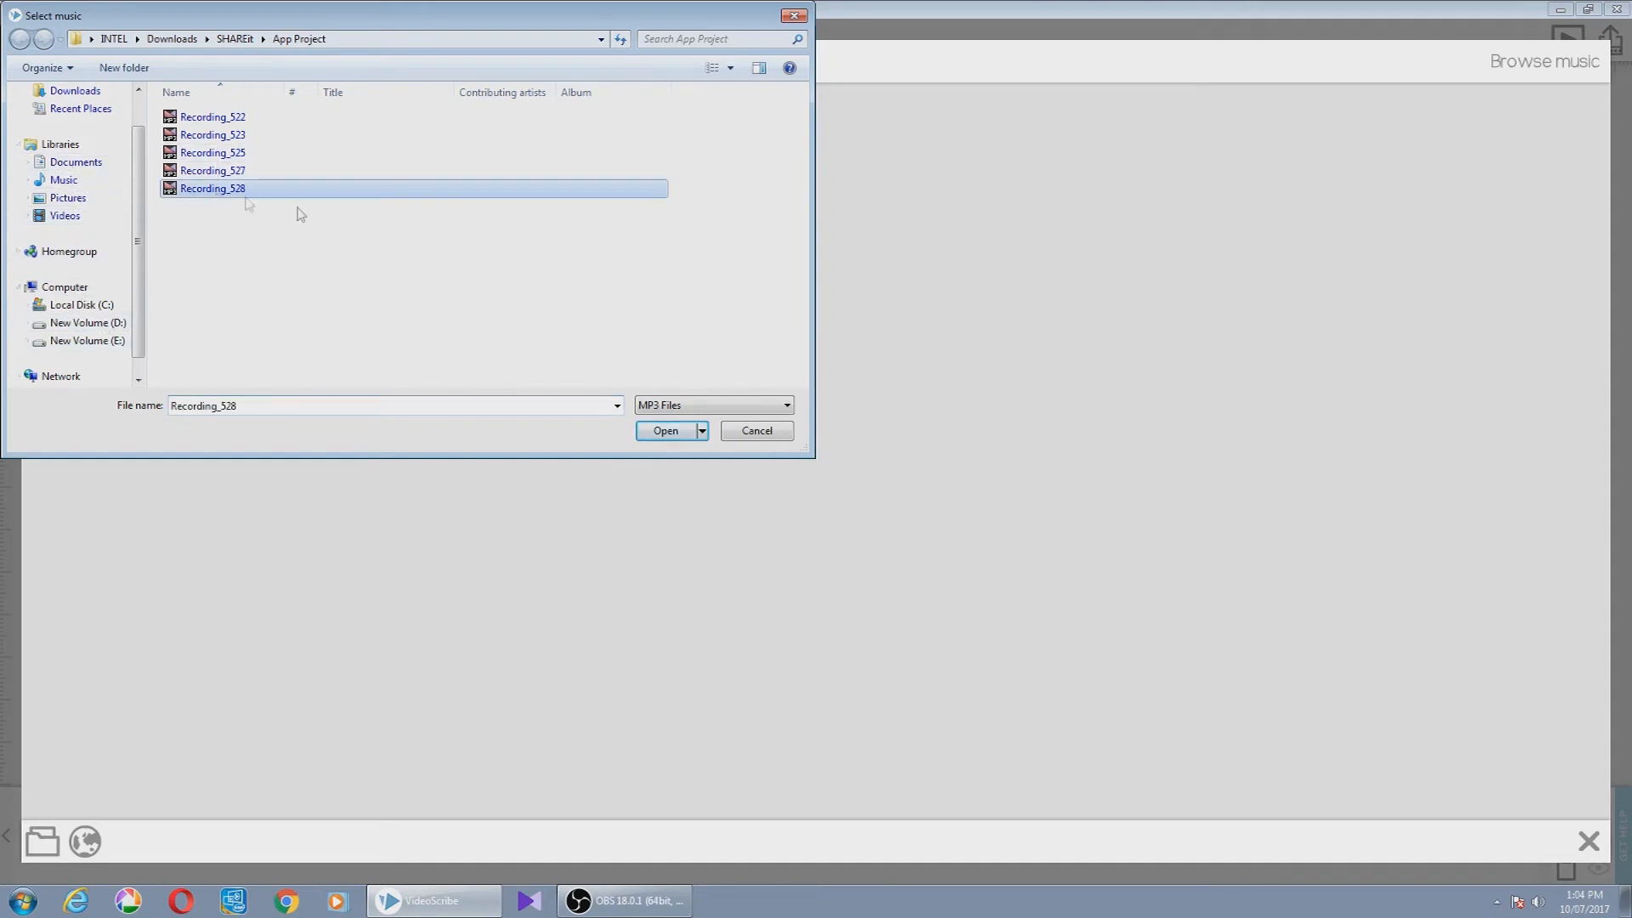
{"action": "left_click", "coordinate": [653, 429]}
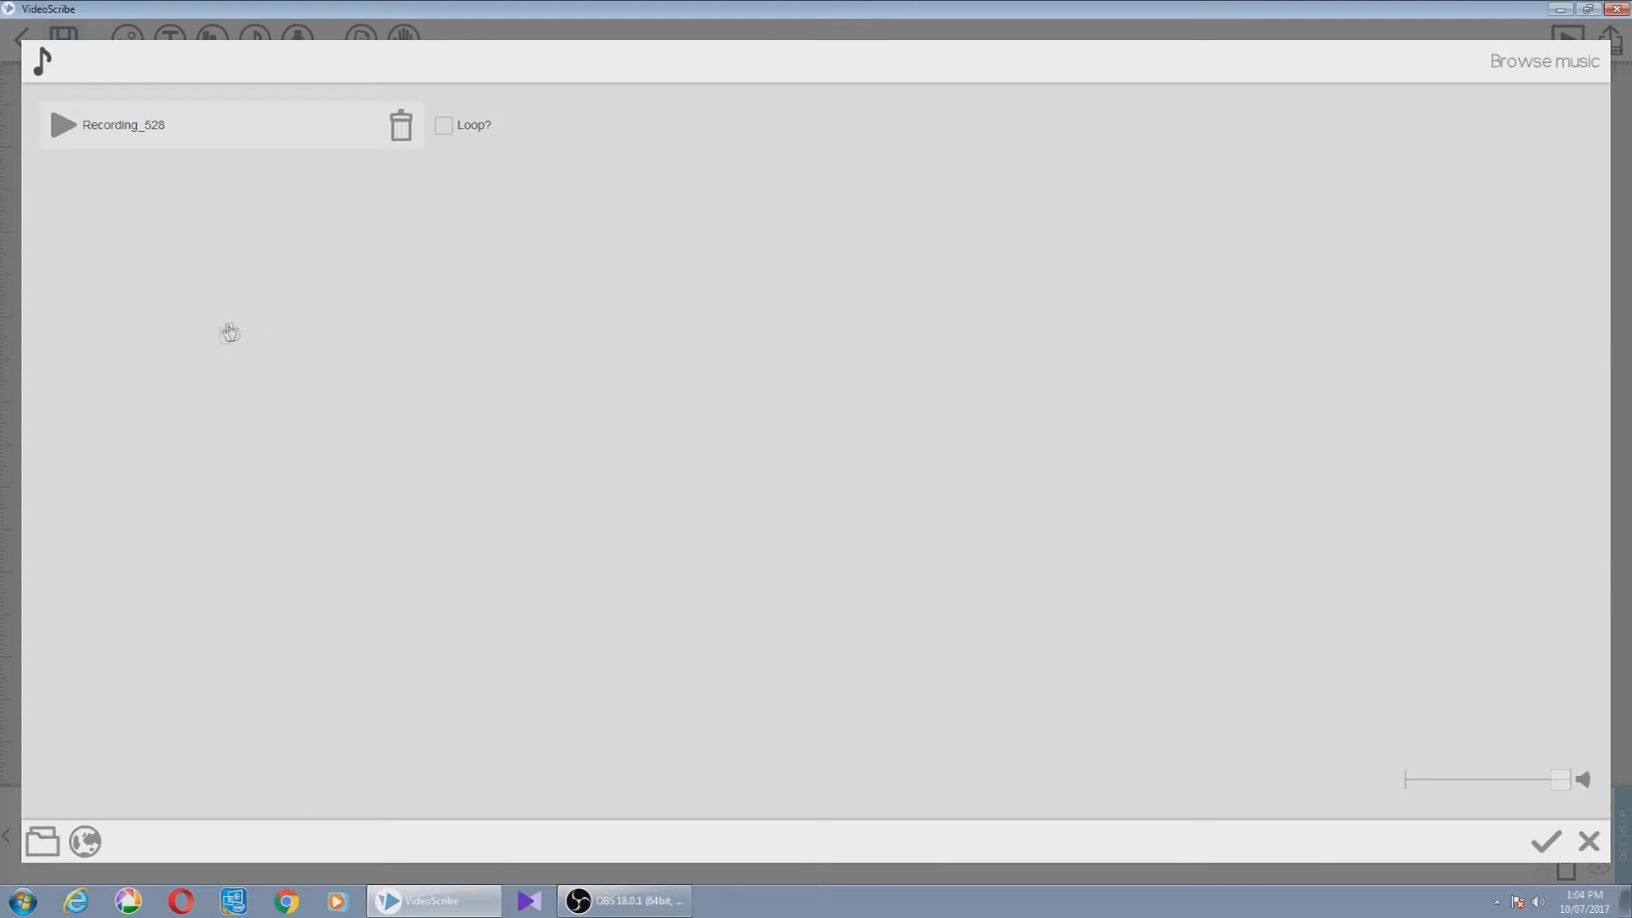
{"action": "left_click", "coordinate": [67, 127]}
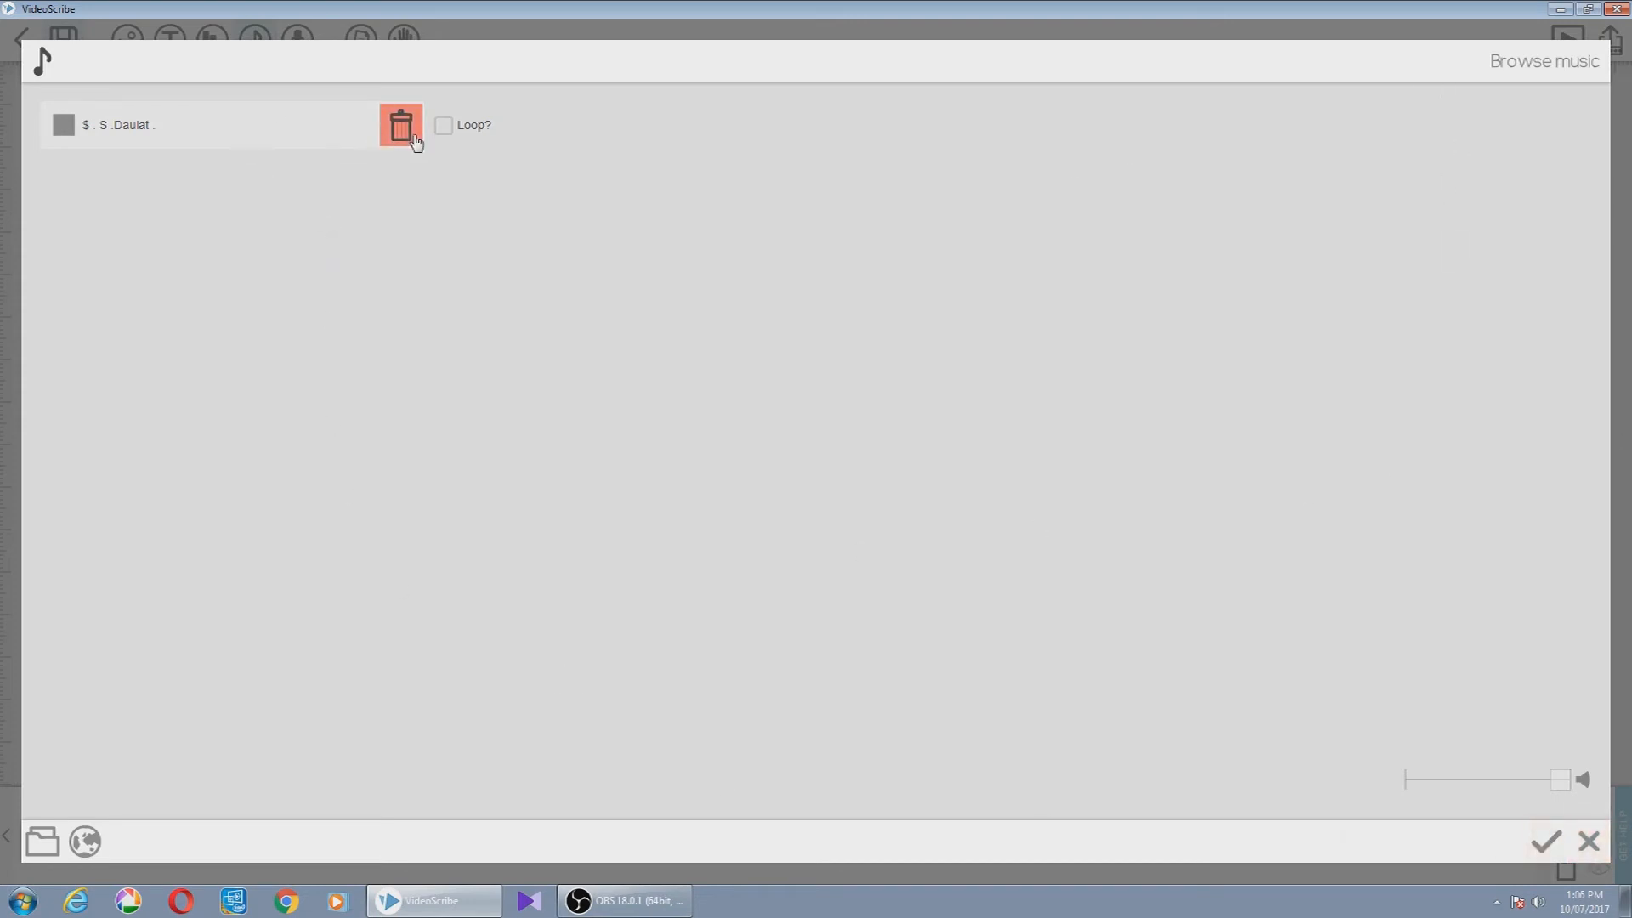
{"action": "left_click", "coordinate": [1587, 841]}
- Open the voiceover's file import and browse the folders for an MP3 recording
{"action": "left_click", "coordinate": [303, 48]}
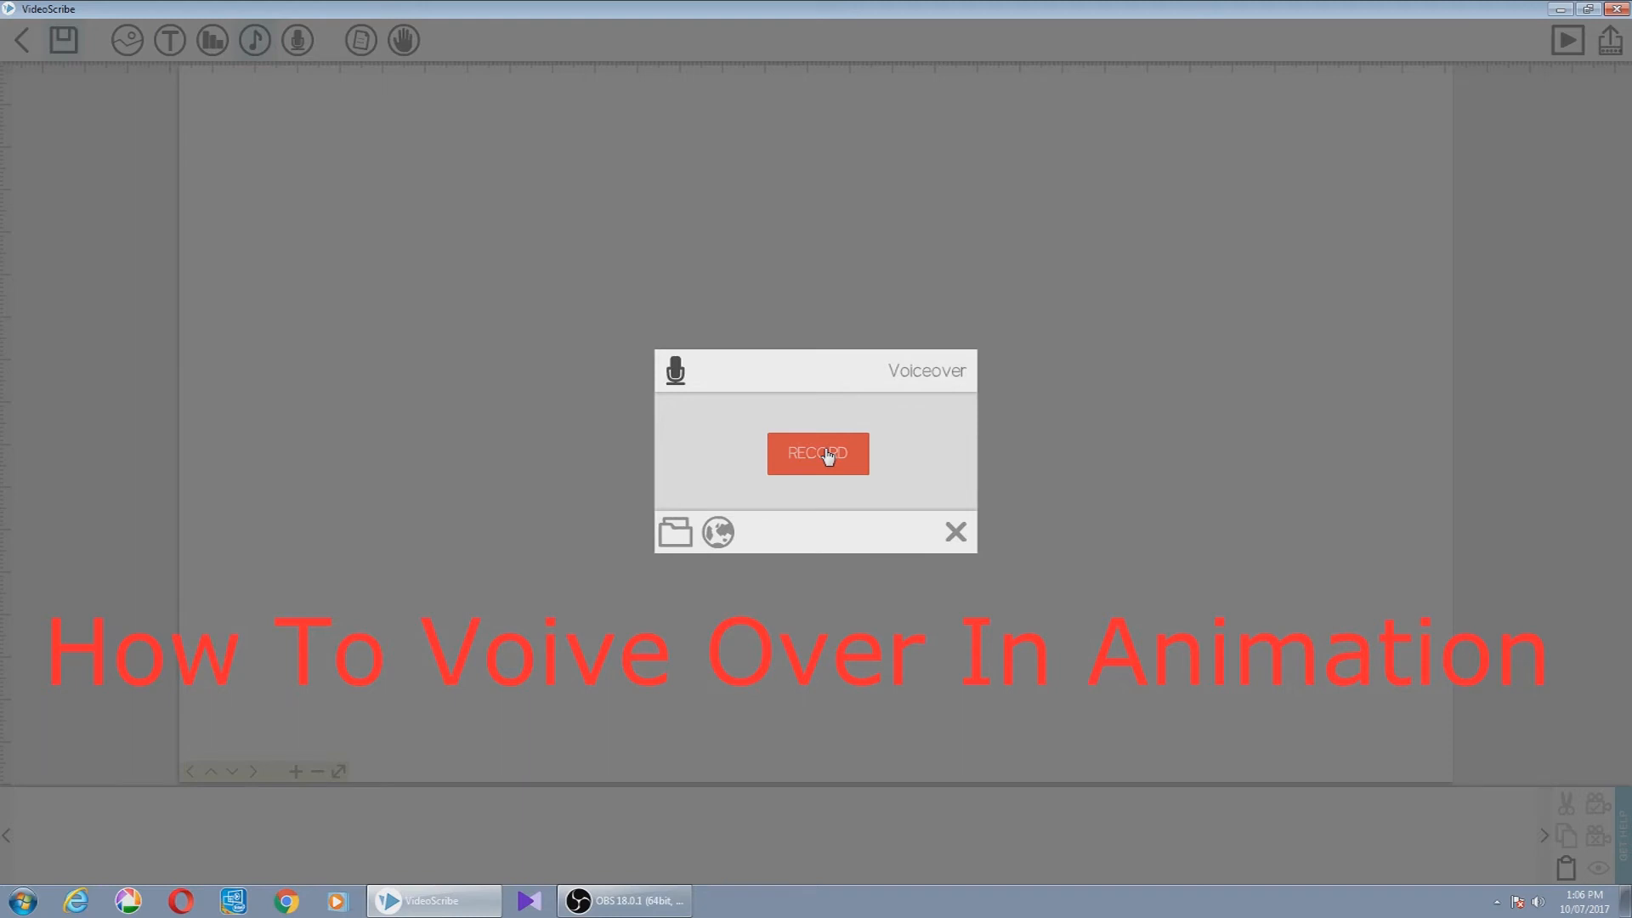
{"action": "left_click", "coordinate": [677, 535]}
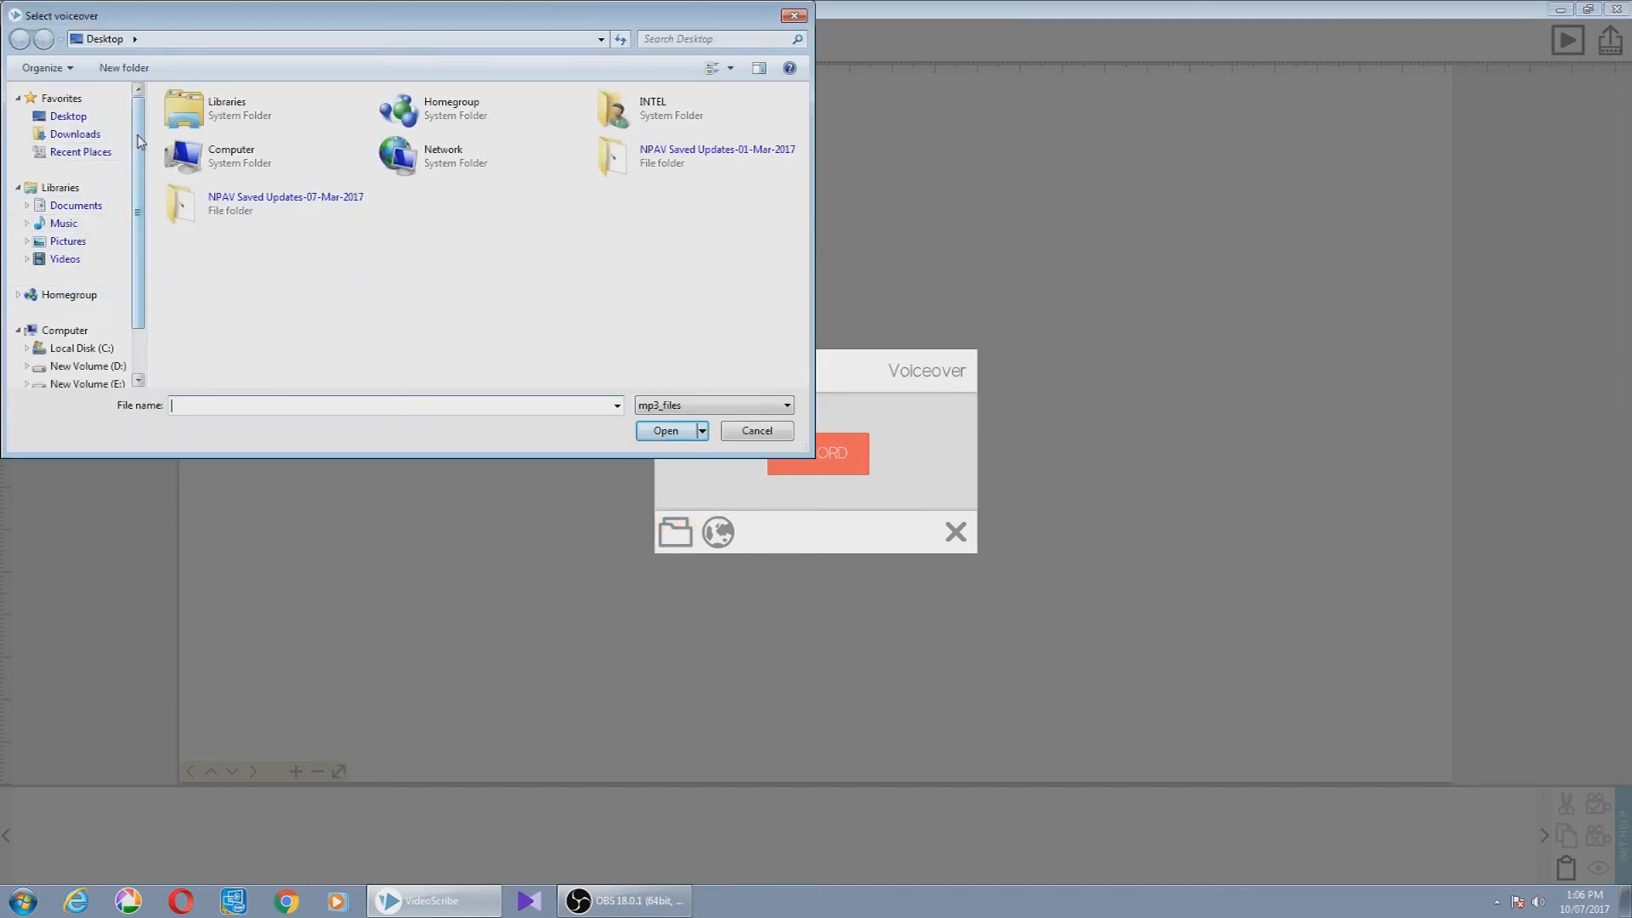
{"action": "scroll", "coordinate": [136, 148], "scroll_direction": "down", "scroll_amount": 1}
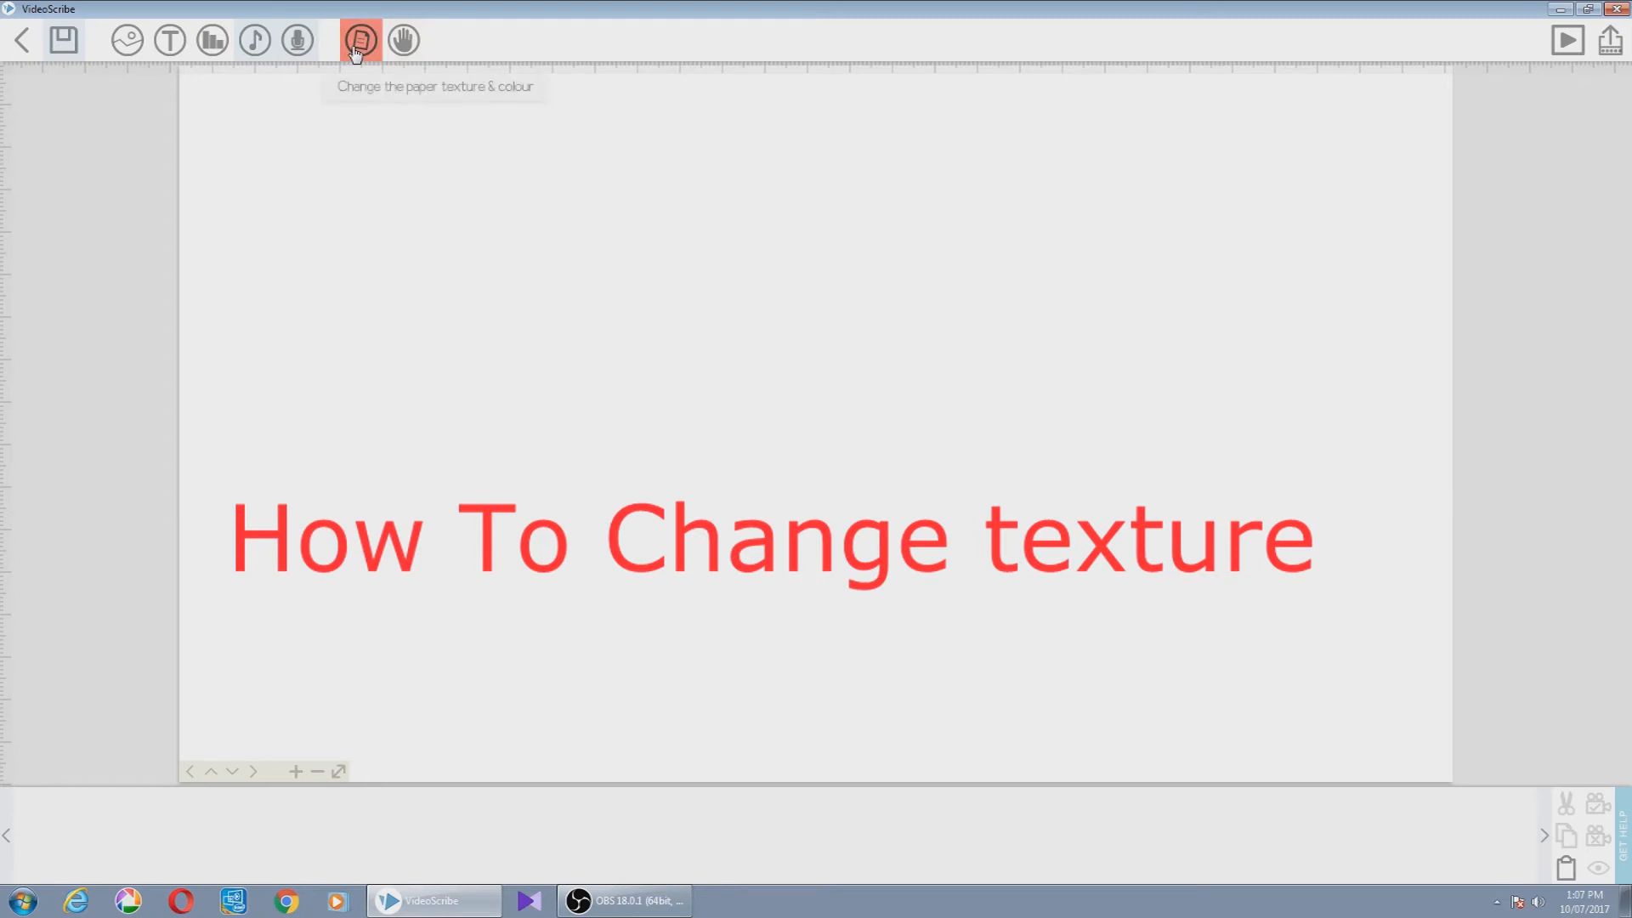
- Try the speckled paper texture and the grey grainy texture beside it on the canvas
{"action": "left_click", "coordinate": [356, 52]}
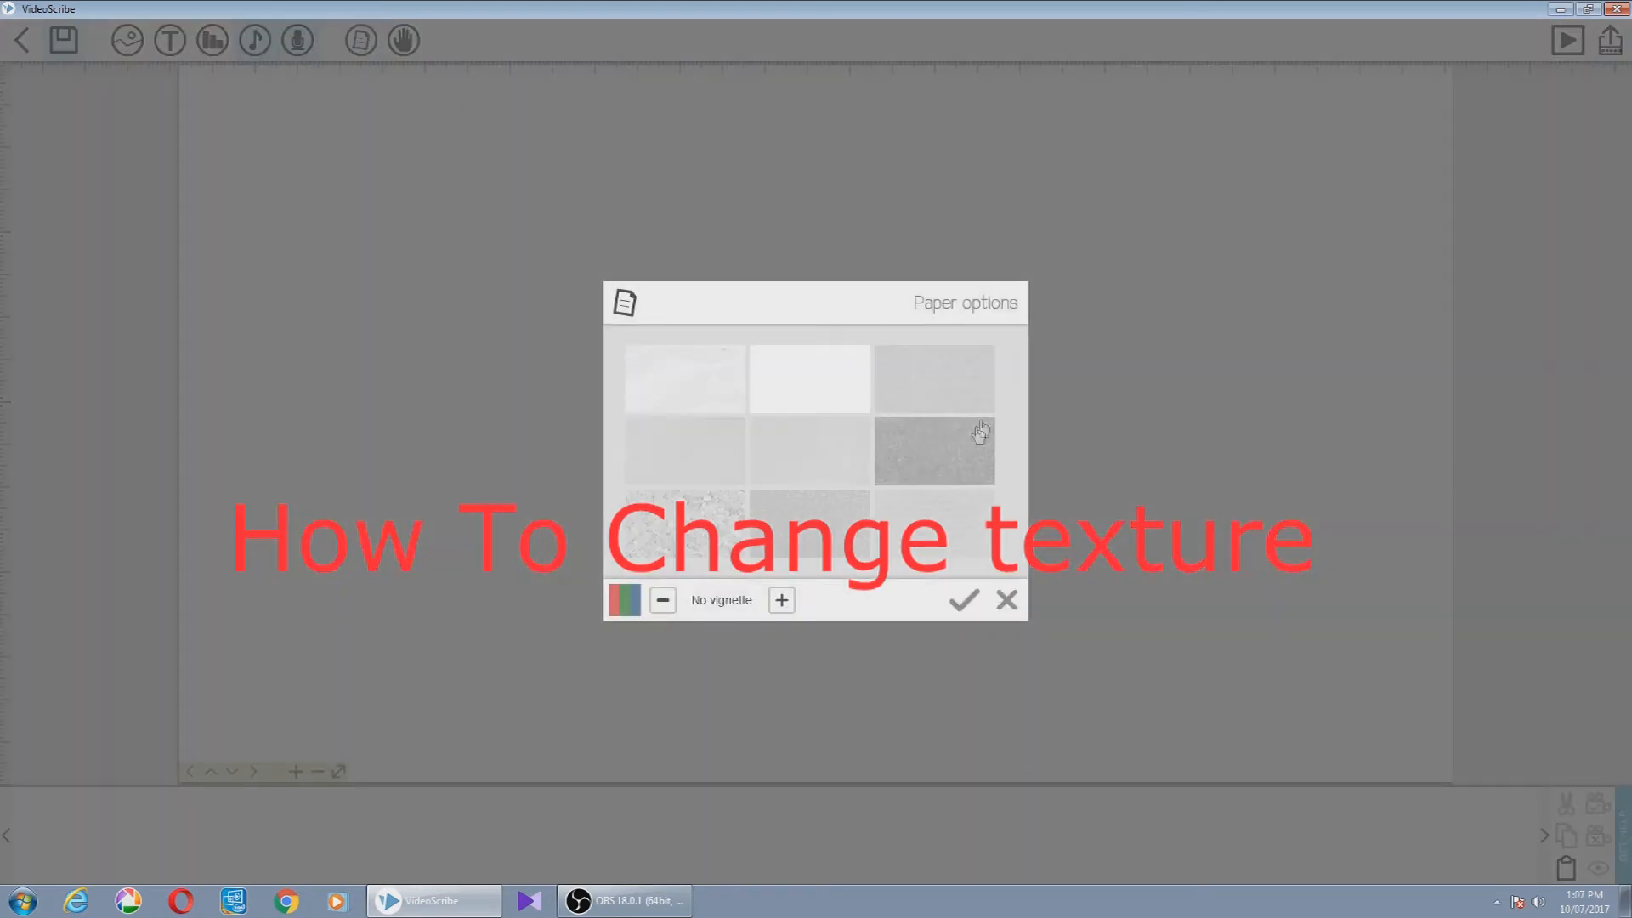
{"action": "left_click", "coordinate": [729, 533]}
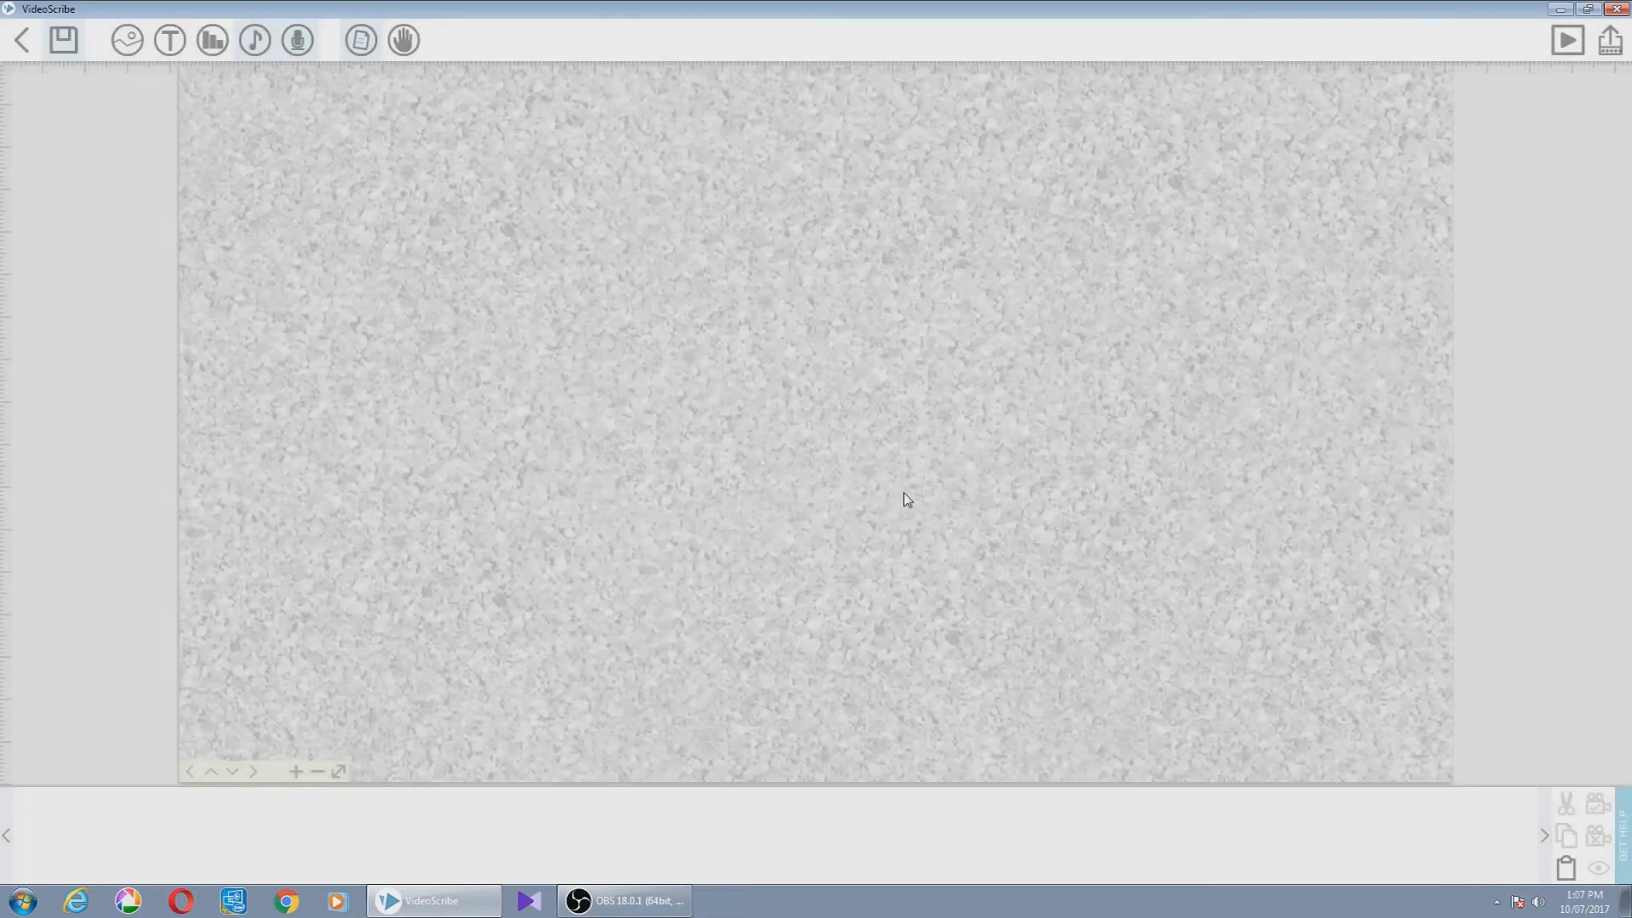
{"action": "left_click", "coordinate": [361, 40]}
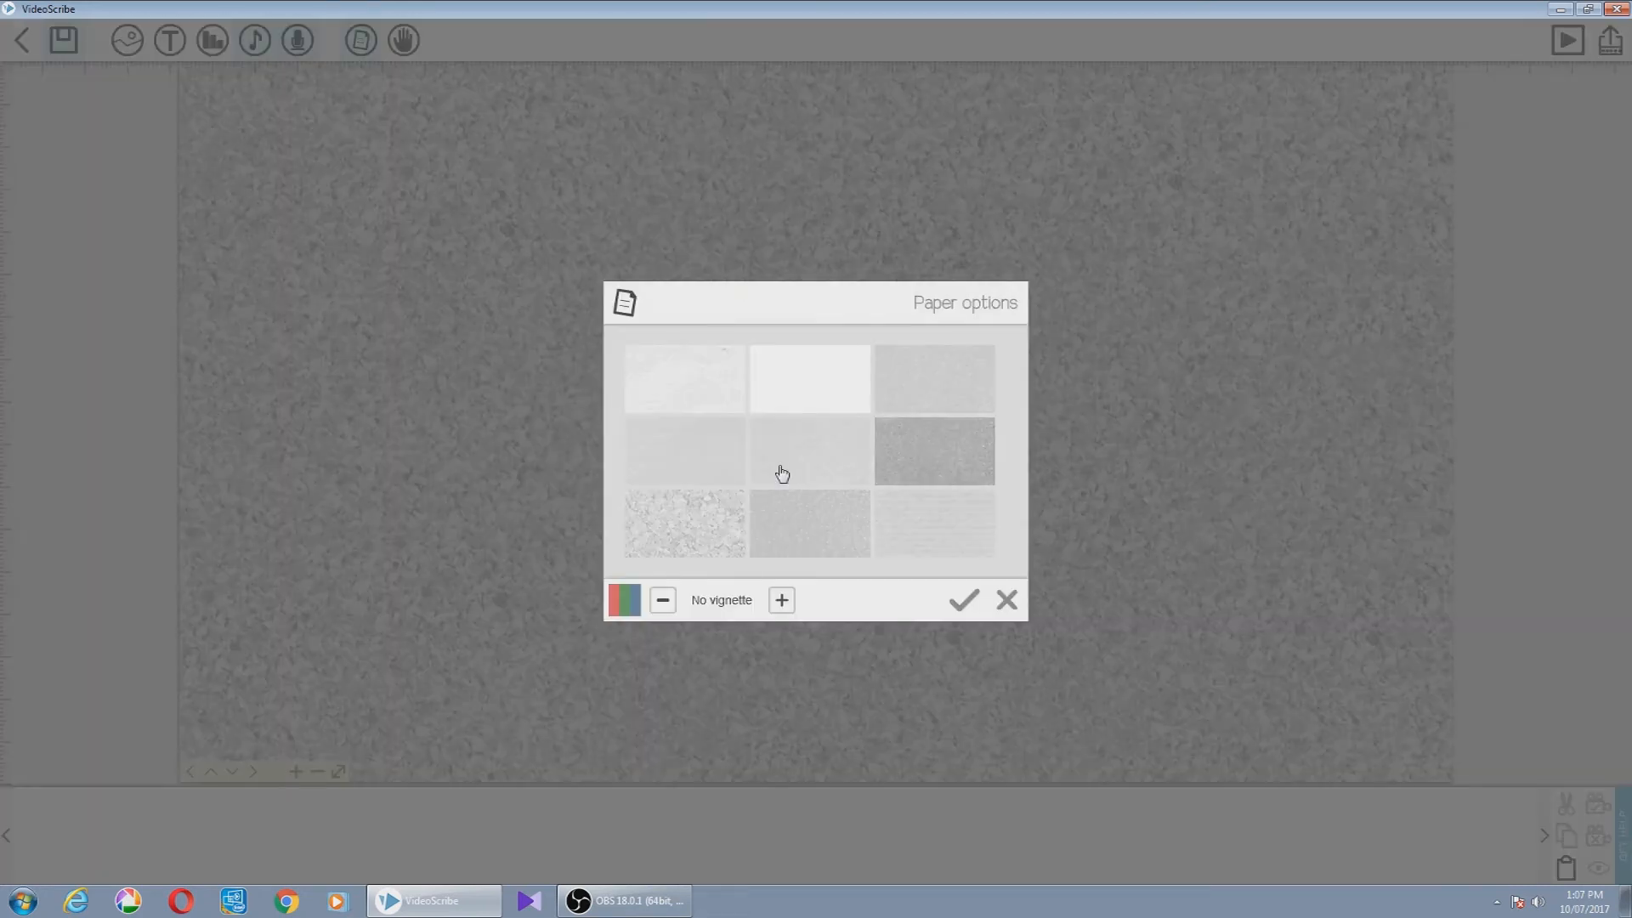
{"action": "left_click", "coordinate": [823, 540]}
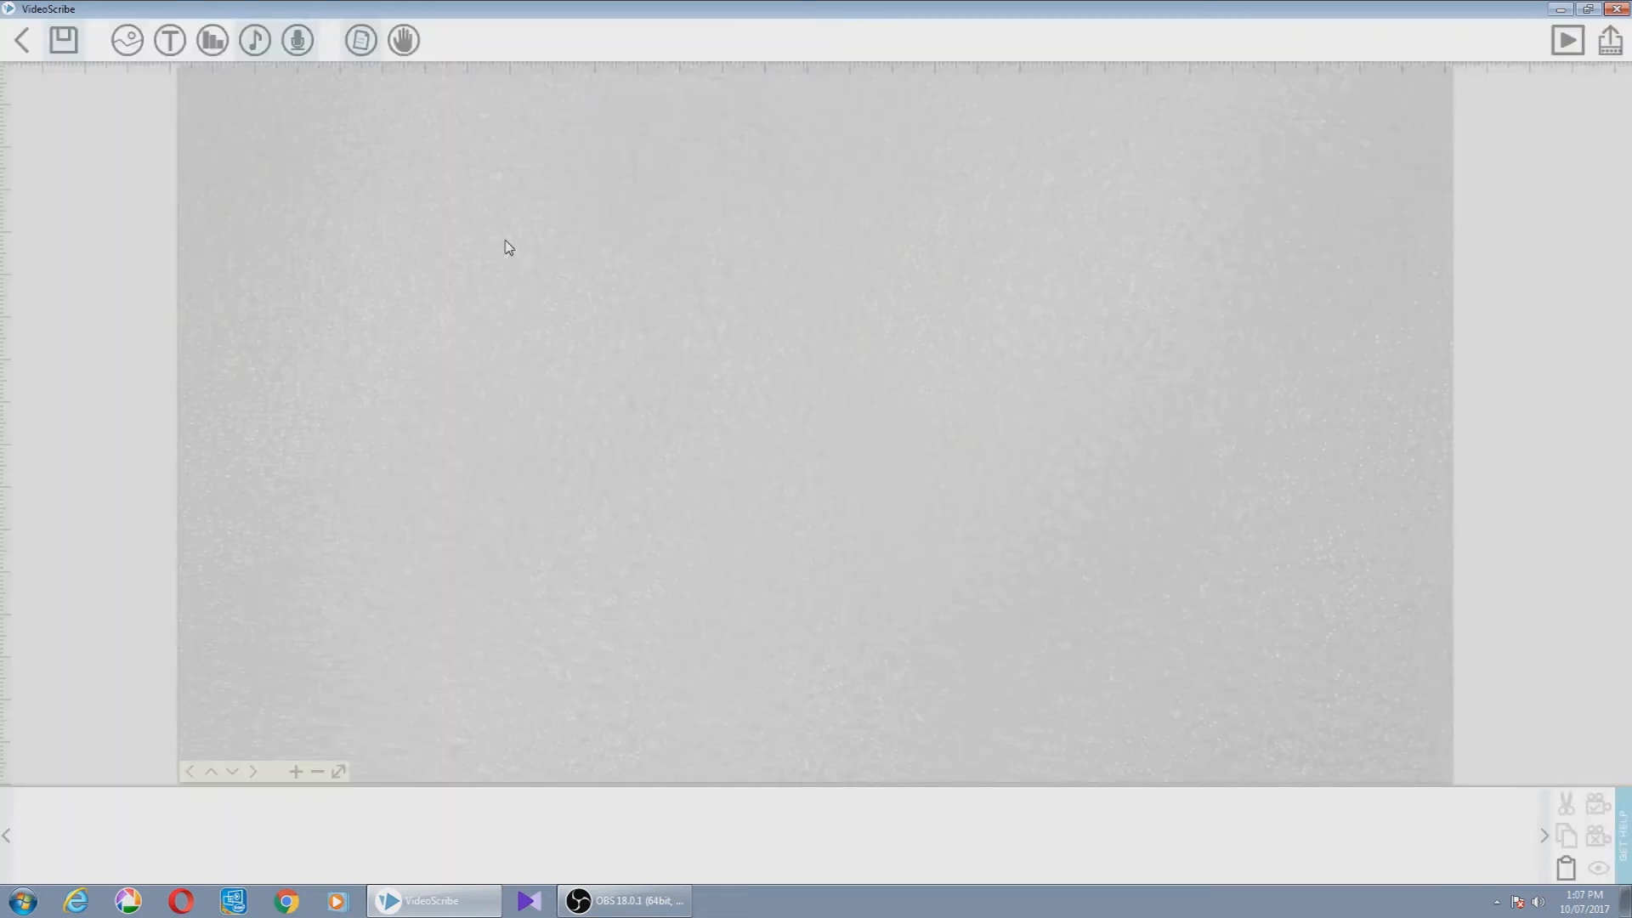
- Set the canvas paper to the plain white texture without a vignette
{"action": "left_click", "coordinate": [368, 47]}
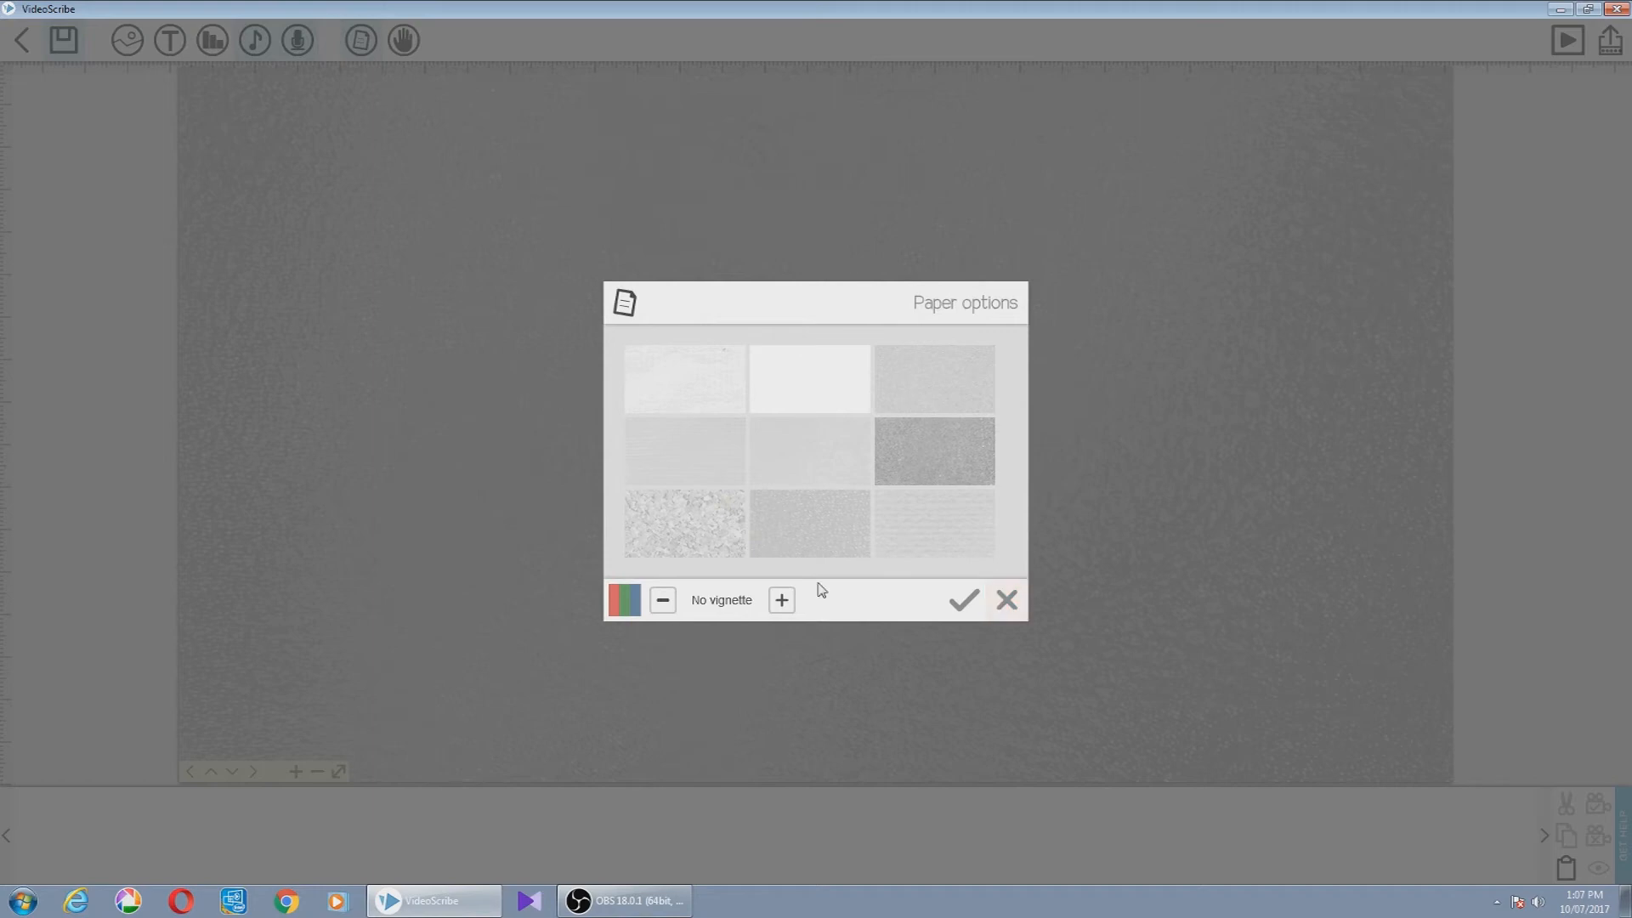
{"action": "left_click", "coordinate": [808, 397]}
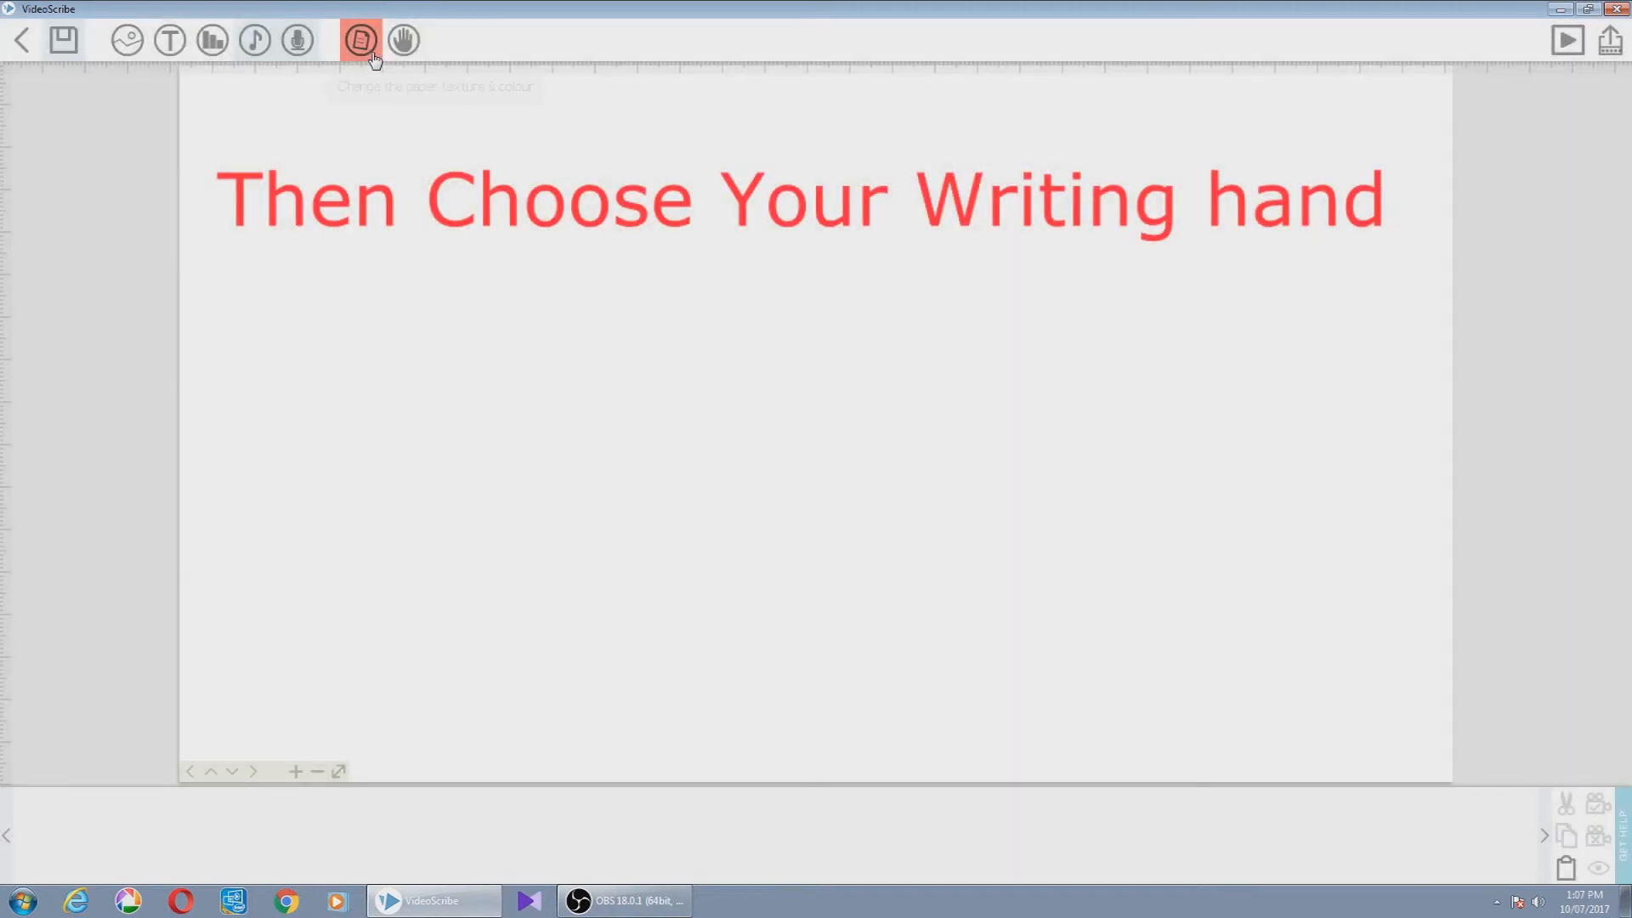
- Open the drawing hand selection and preview the first hand holding a pen, without applying it
{"action": "left_click", "coordinate": [399, 48]}
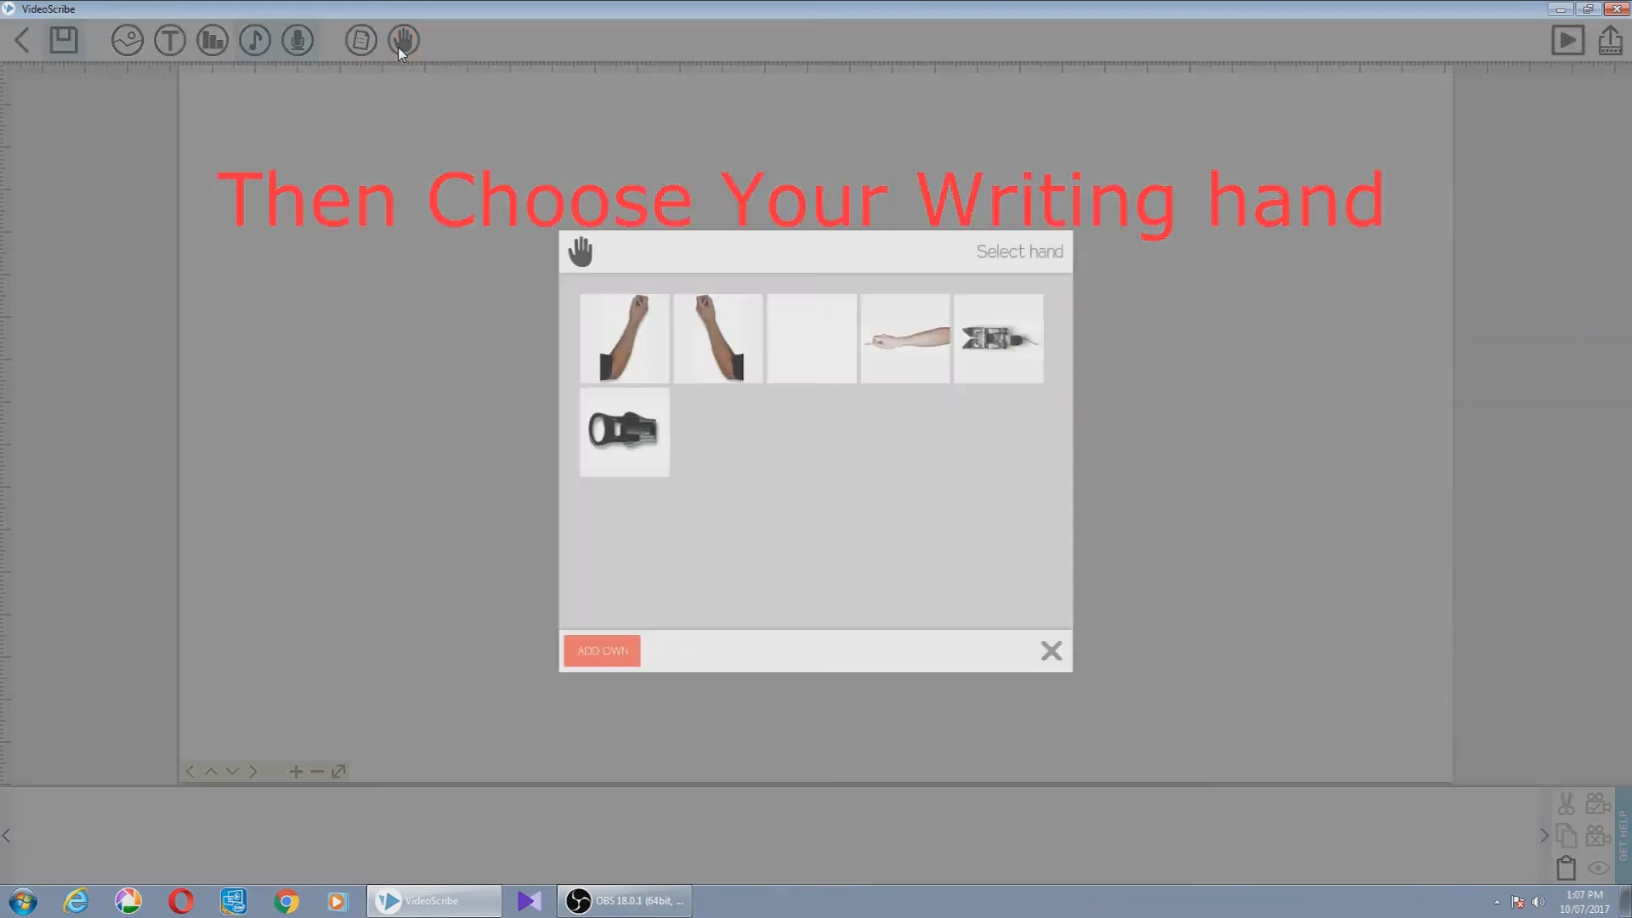
{"action": "left_click", "coordinate": [647, 353]}
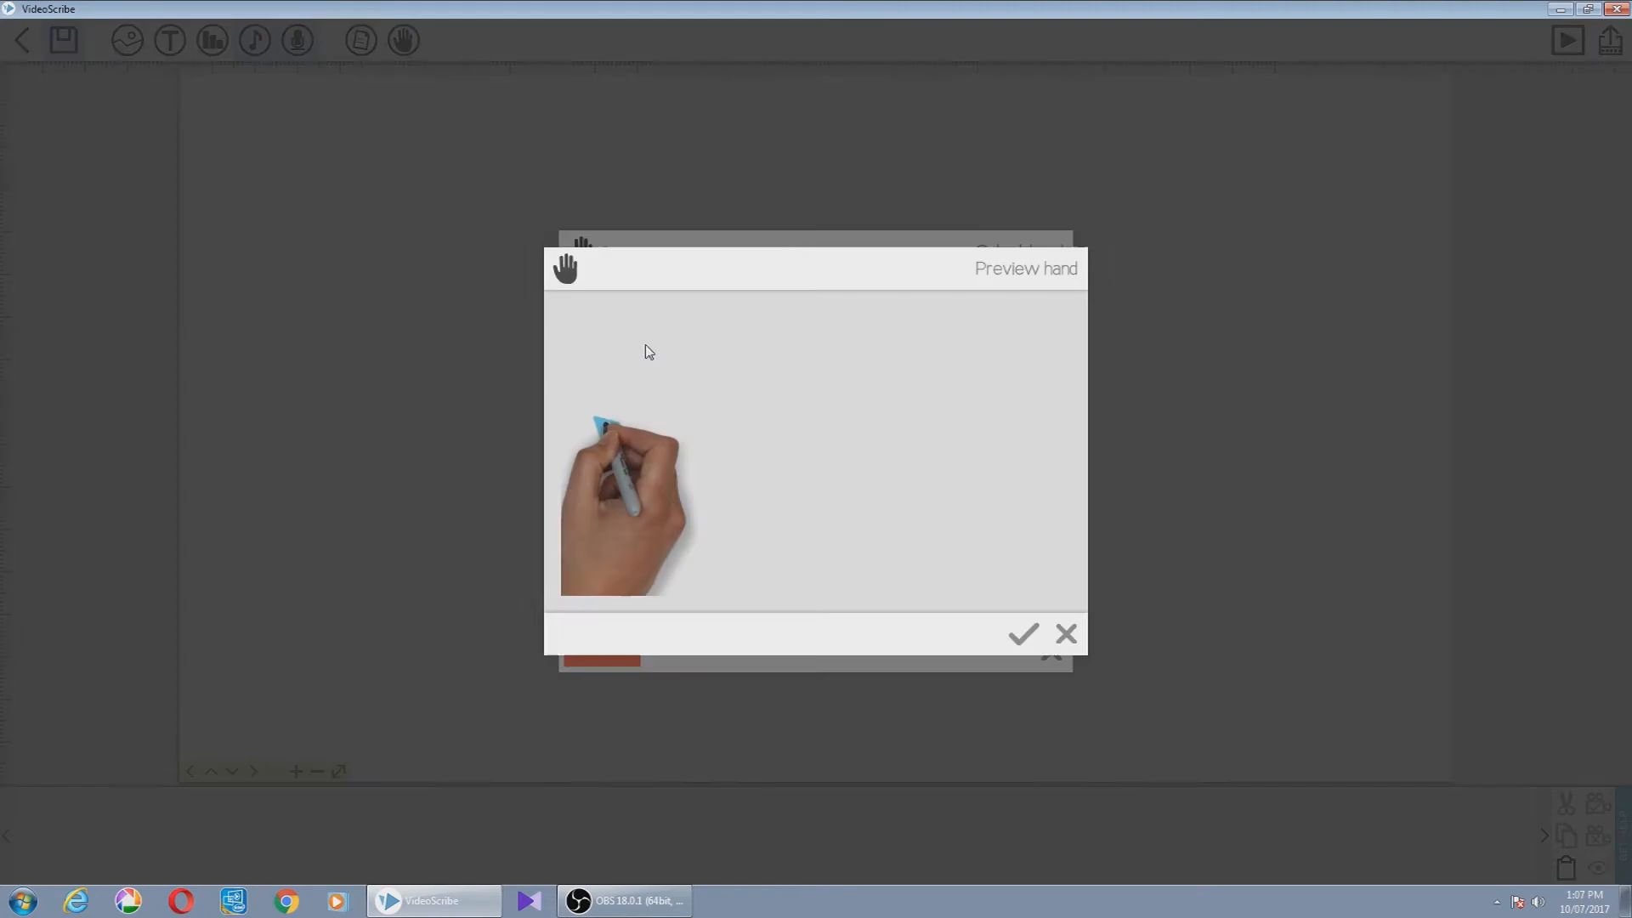
{"action": "left_click", "coordinate": [1065, 634]}
{"action": "left_click", "coordinate": [798, 418]}
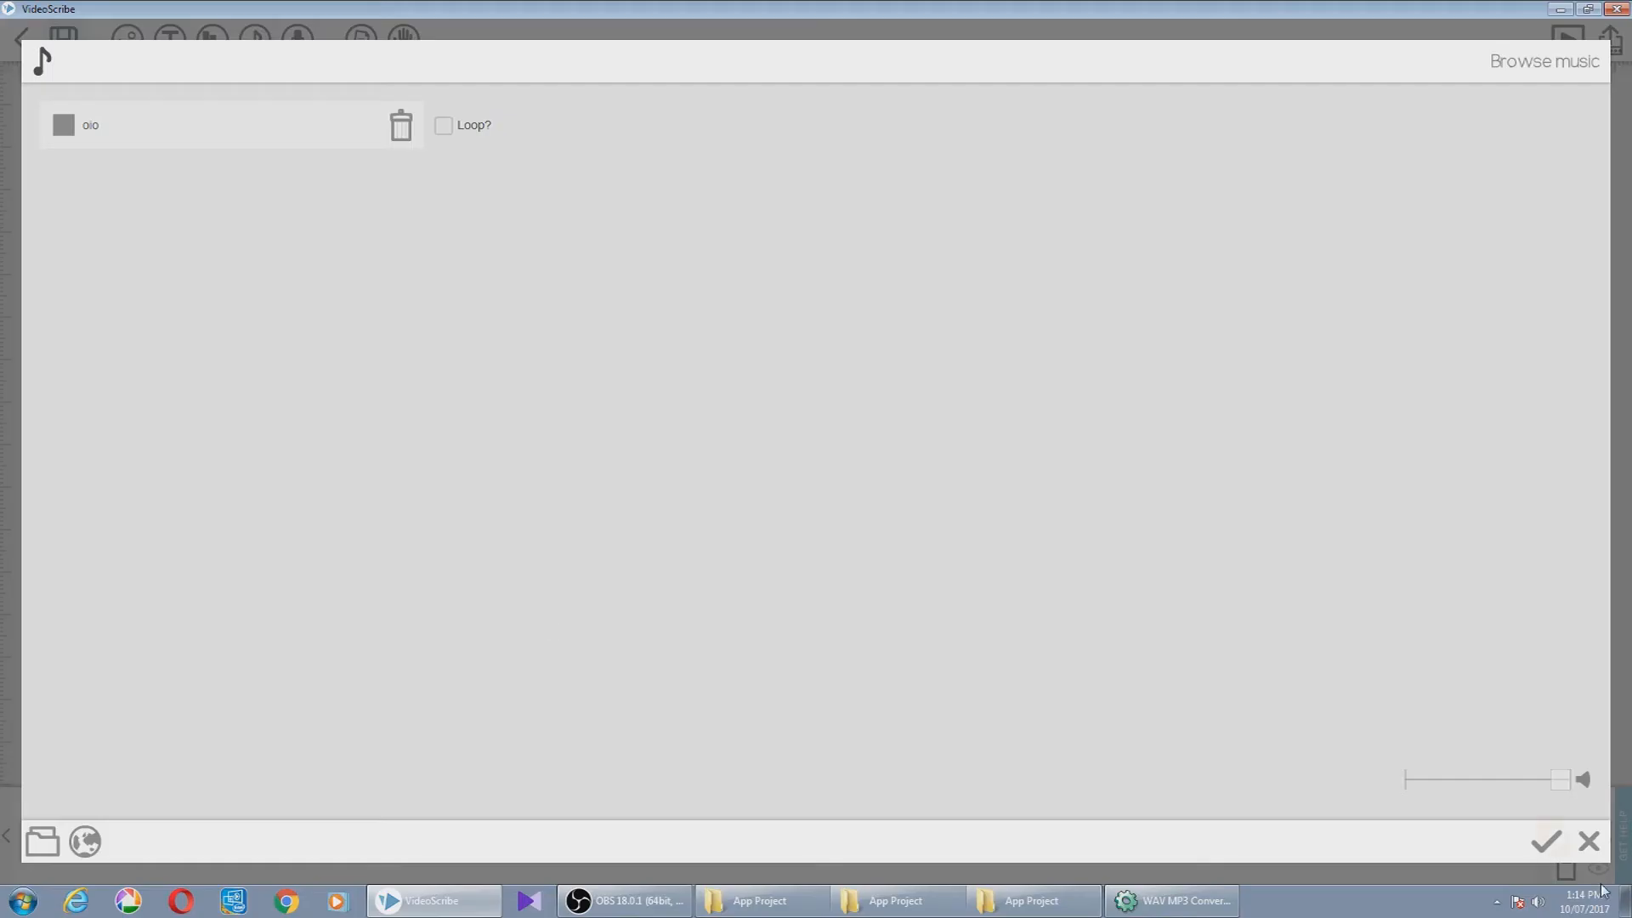
- Confirm the "oio" track as the background music
{"action": "left_click", "coordinate": [1546, 847]}
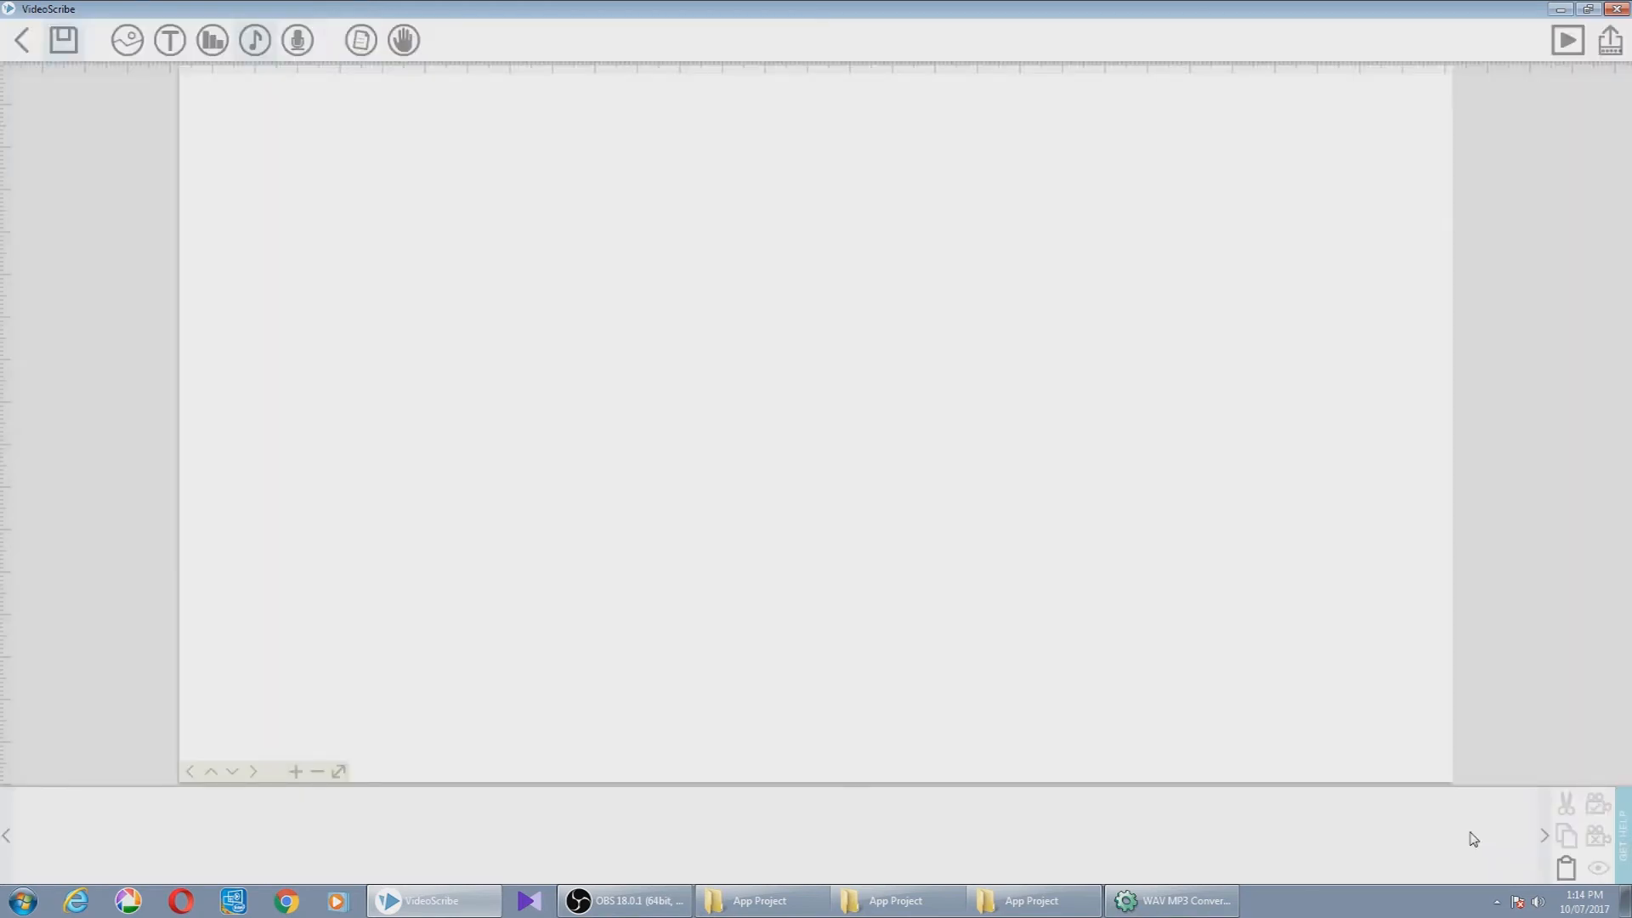
- Add the text "5th Website" in Arial Black to the canvas and enlarge it
{"action": "left_click", "coordinate": [168, 42]}
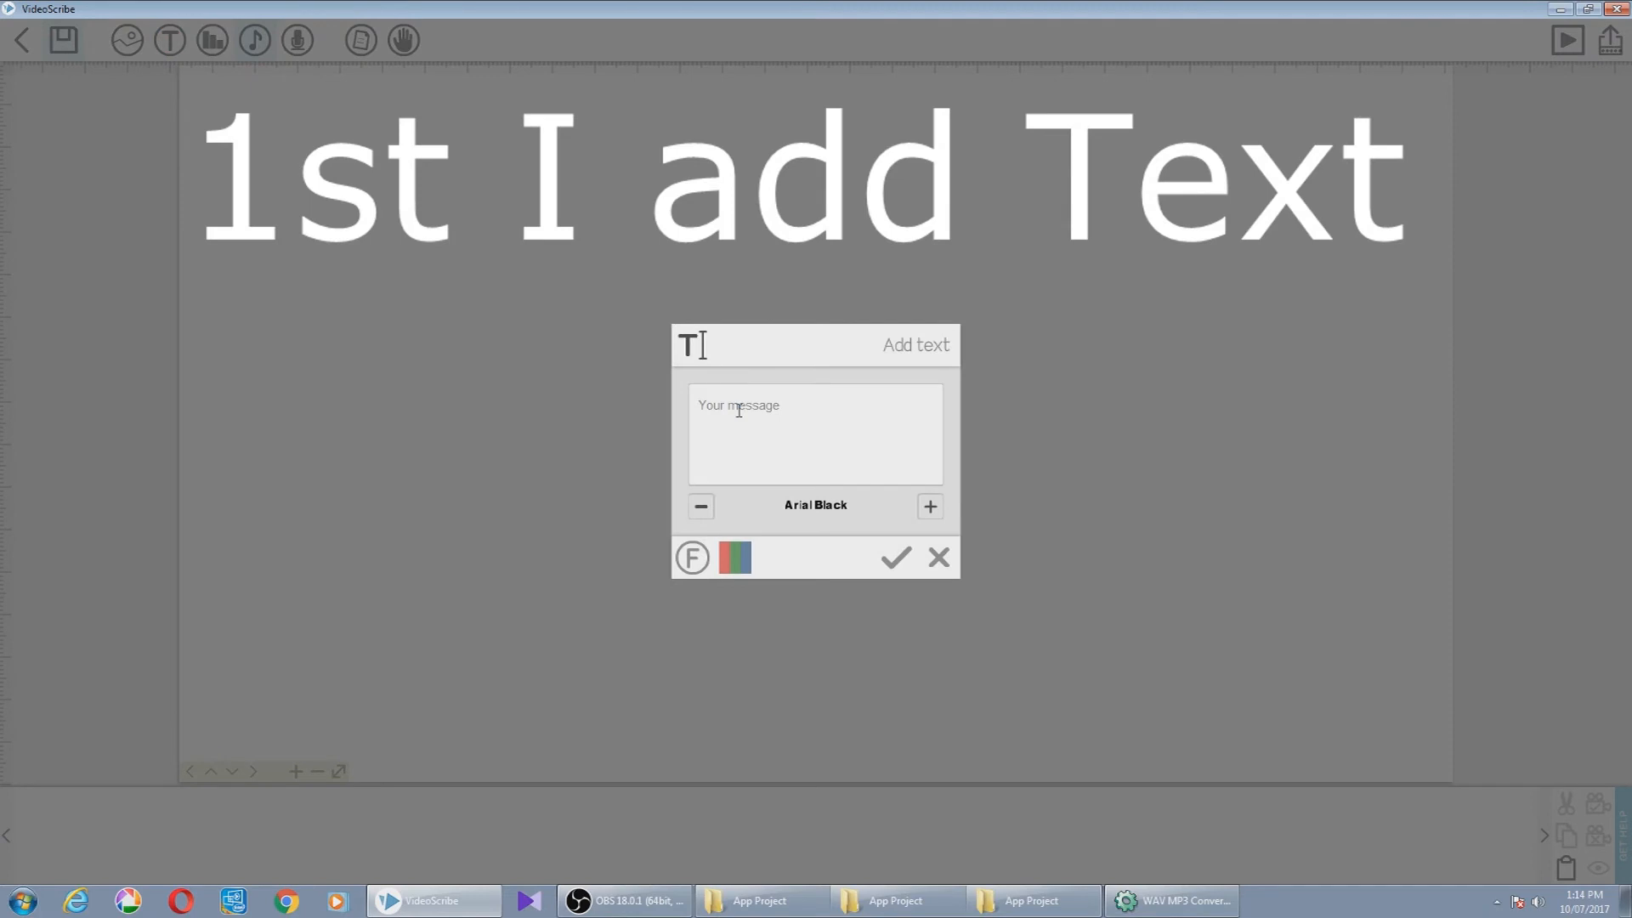
{"action": "type", "text": "5th Website"}
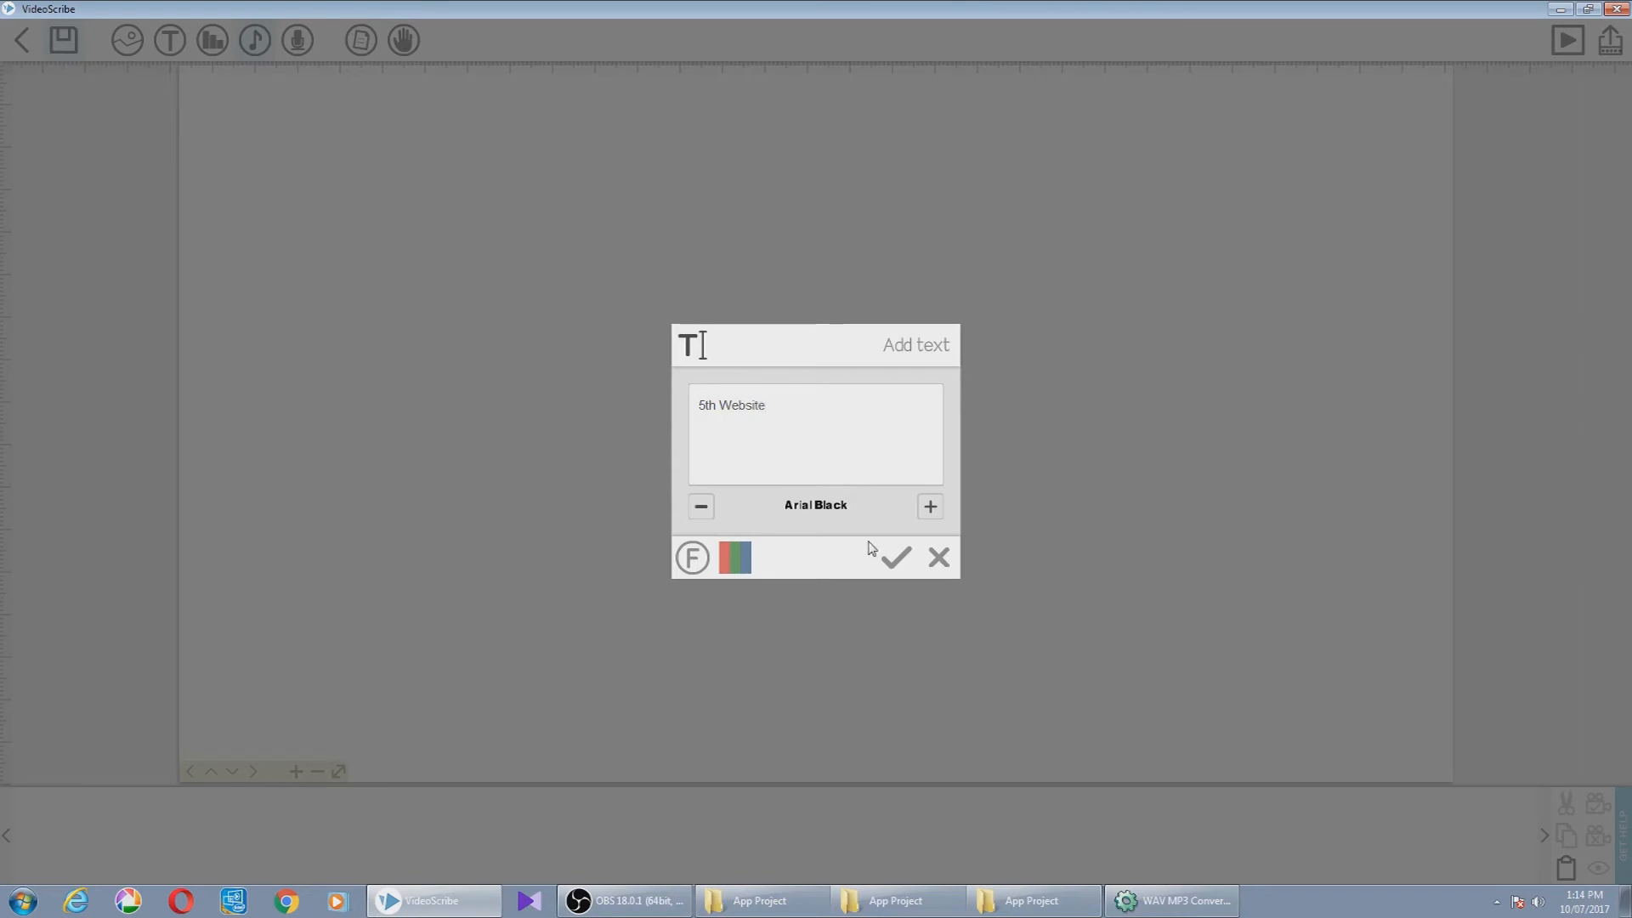
{"action": "left_click", "coordinate": [896, 558]}
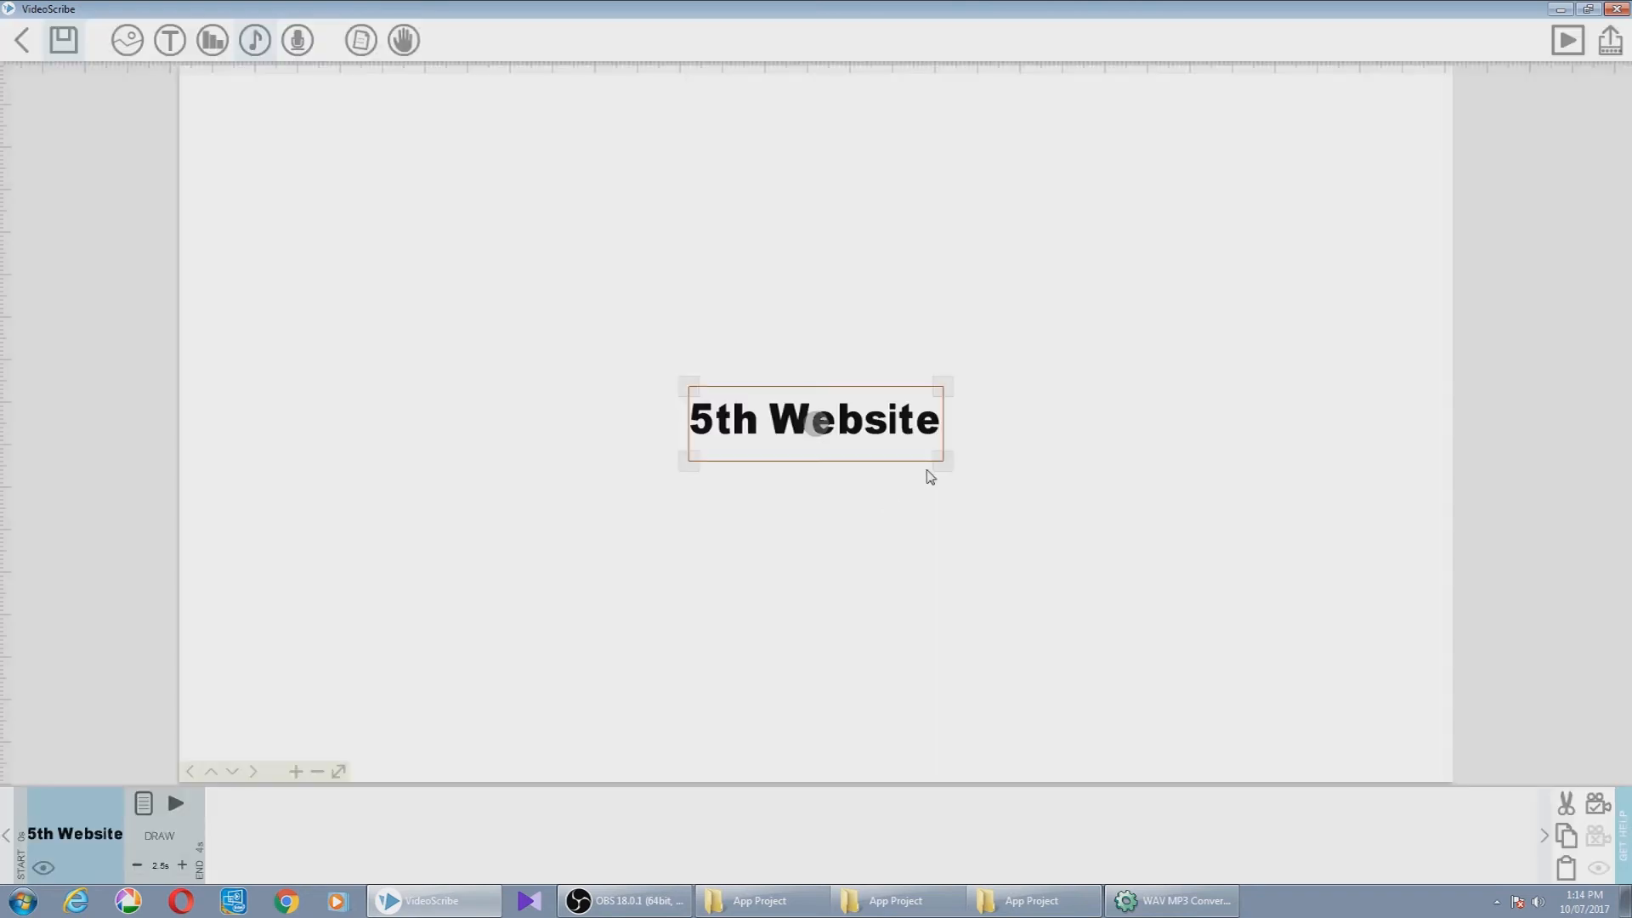
{"action": "left_click_drag", "start_coordinate": [929, 472], "coordinate": [966, 491]}
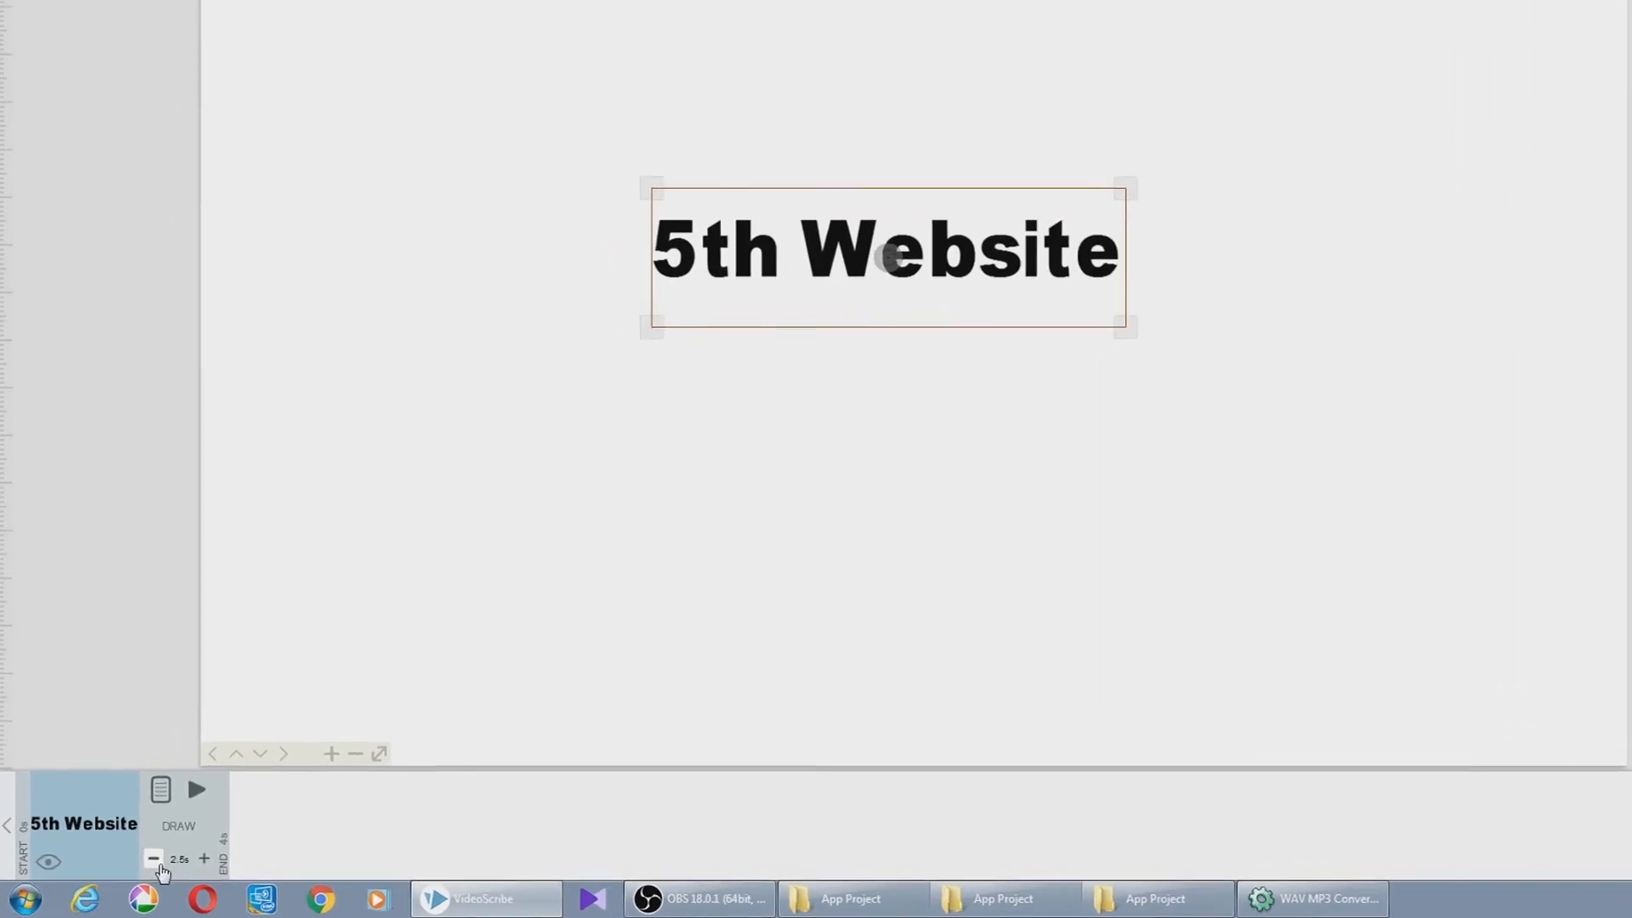
- Shorten the drawing time of the "5th Website" text to less than 2.0 s
{"action": "left_click", "coordinate": [158, 863]}
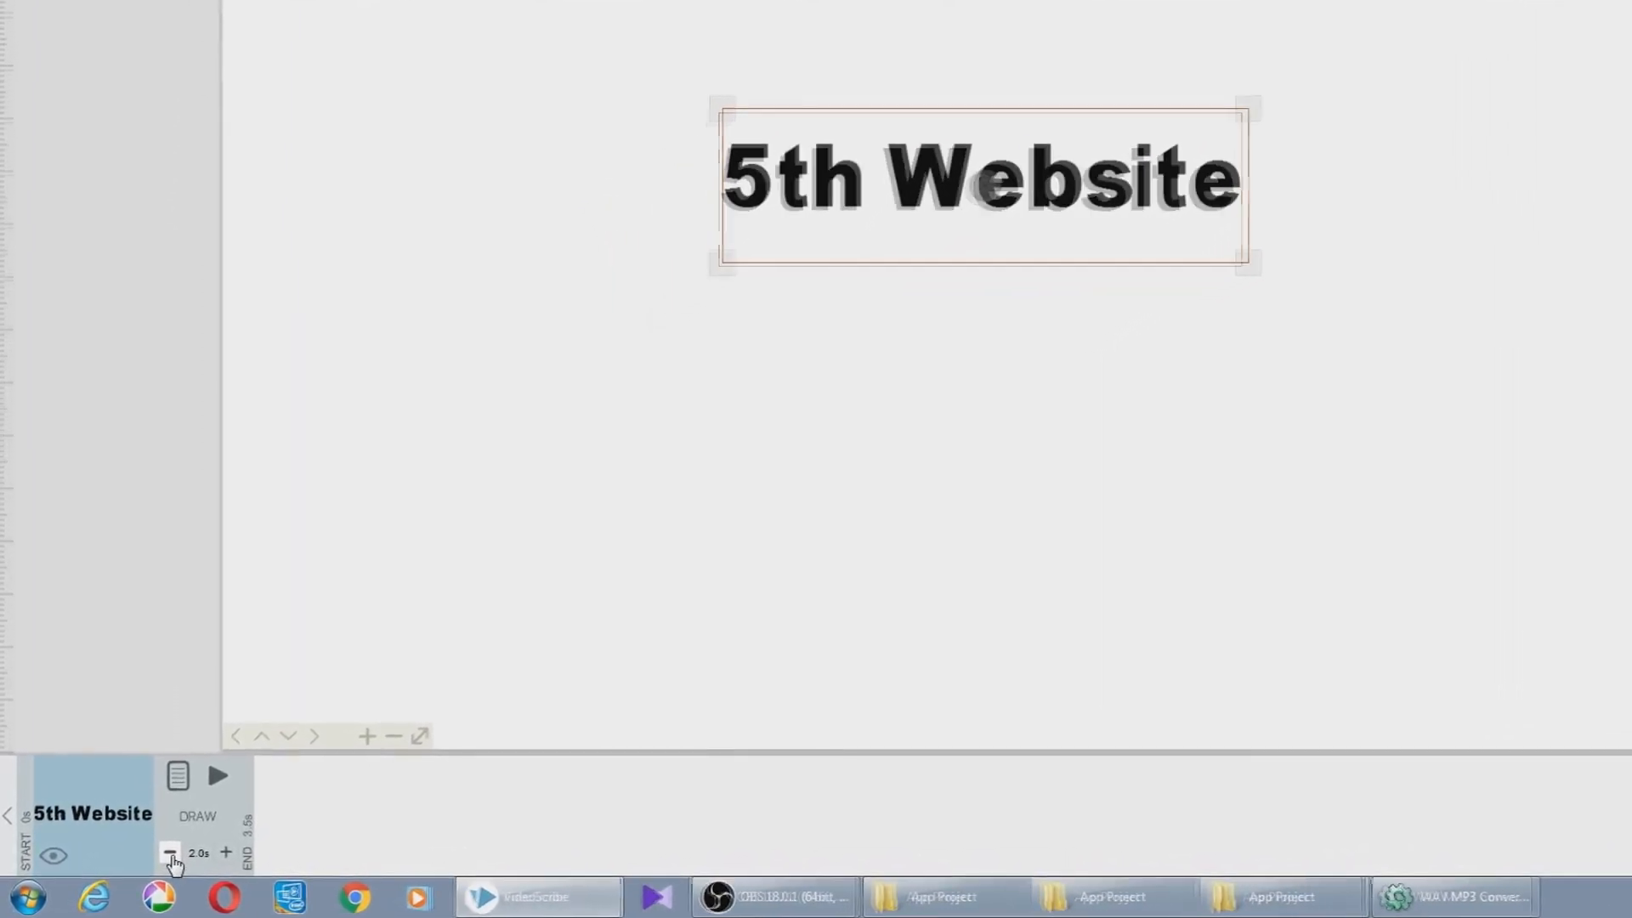
{"action": "left_click", "coordinate": [167, 855]}
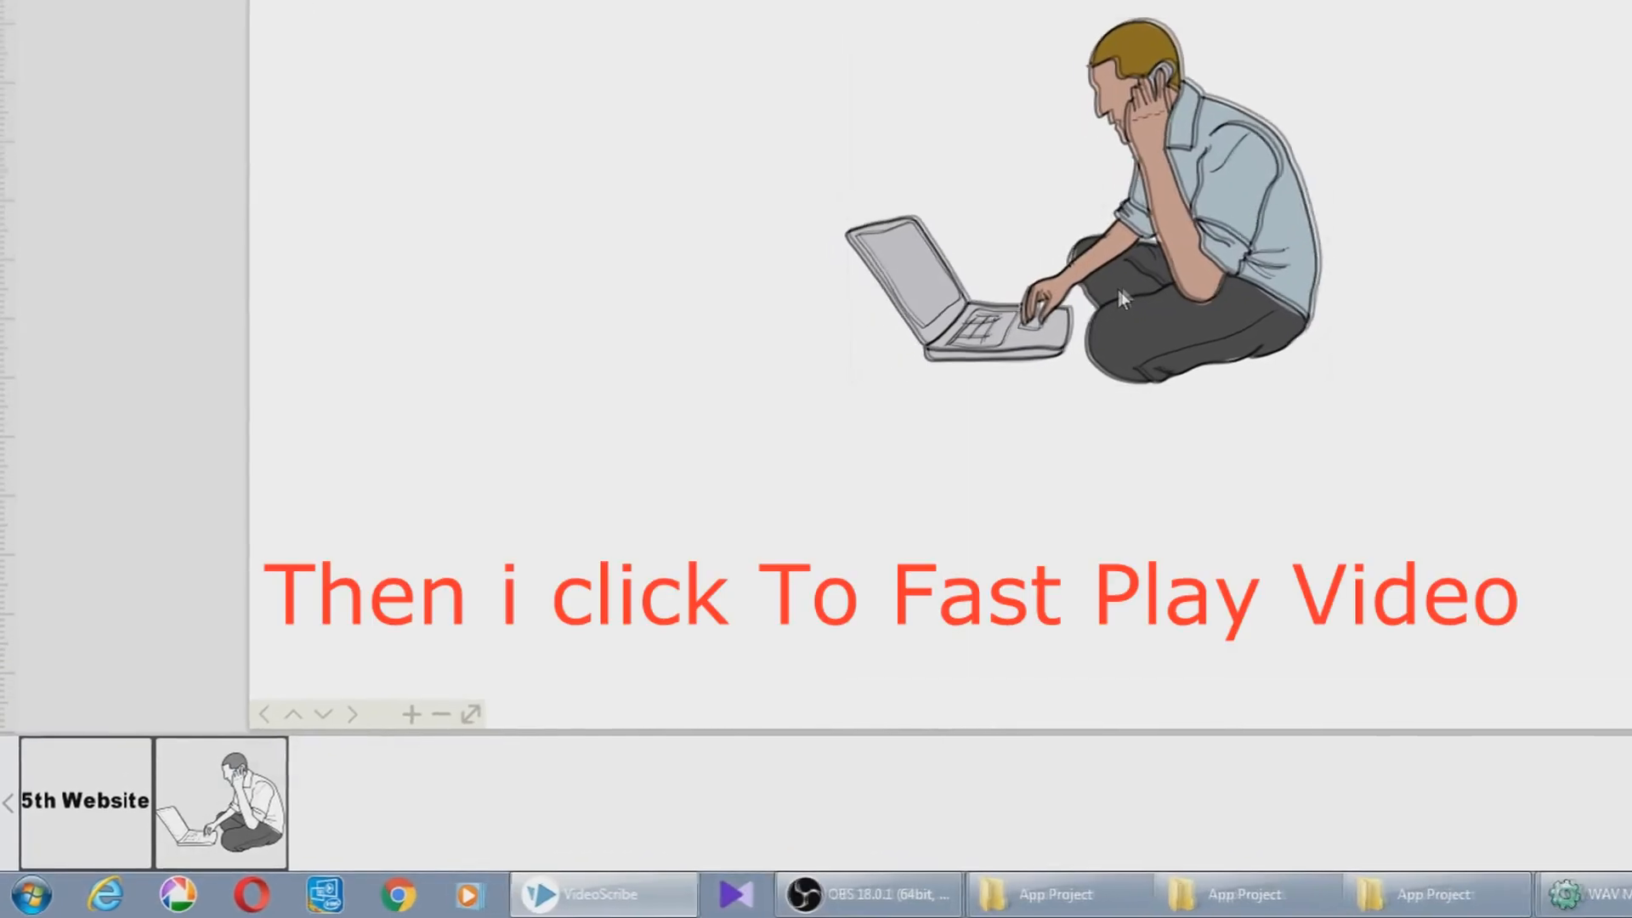
- Shorten the drawing time of the picture of the man with the laptop to 7.0 s
{"action": "left_click", "coordinate": [1119, 290]}
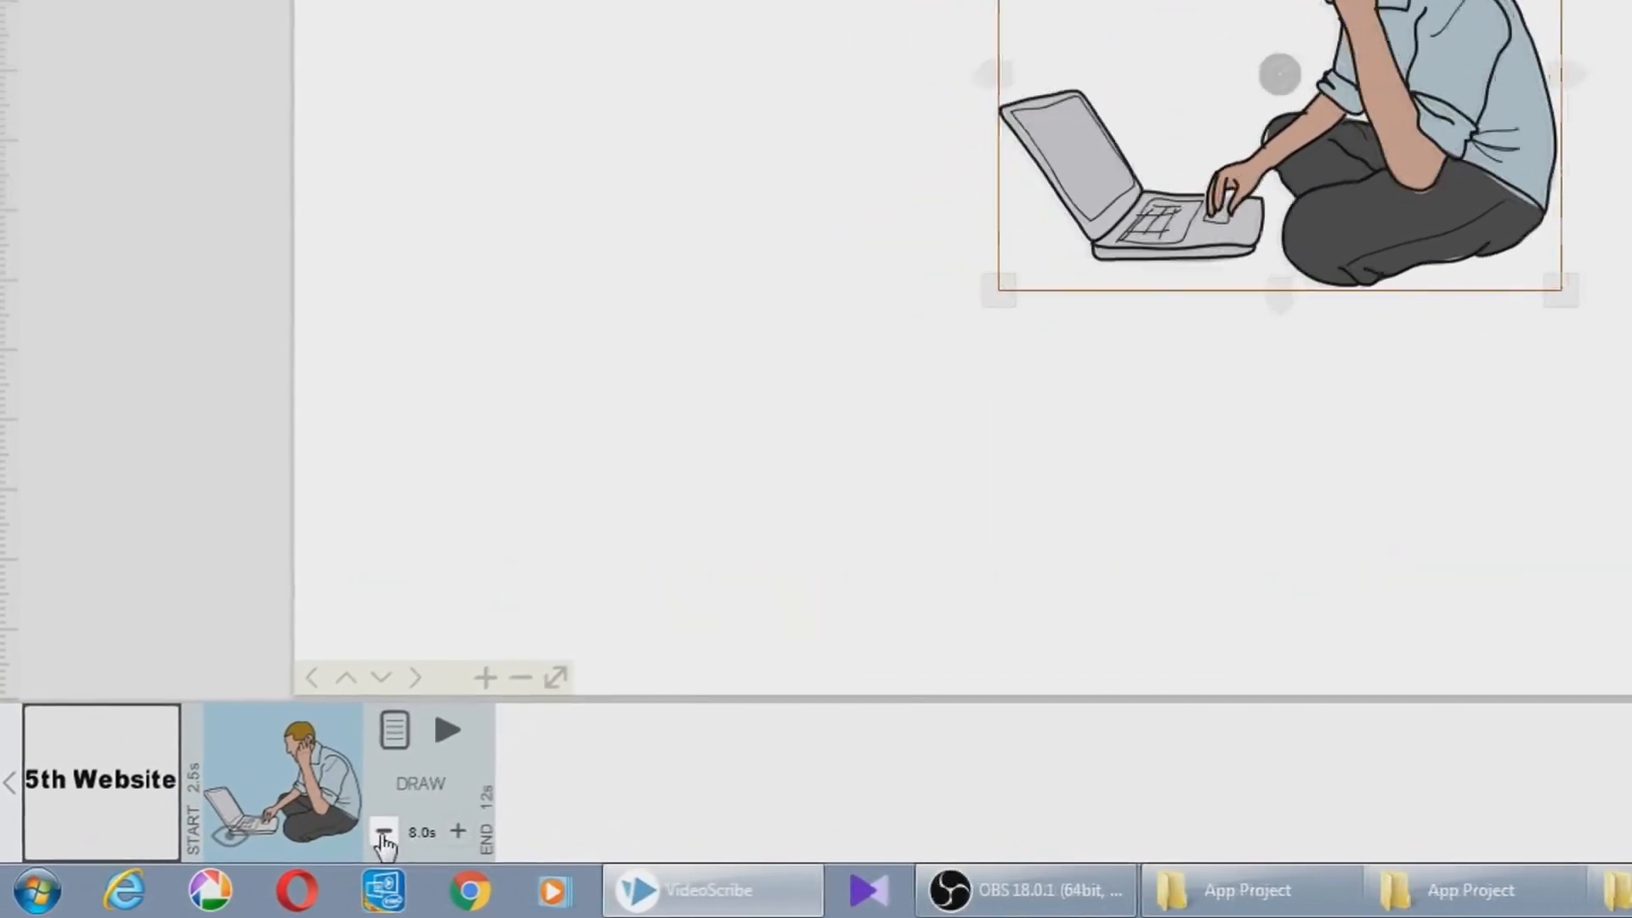
{"action": "left_click", "coordinate": [370, 834]}
{"action": "left_click", "coordinate": [428, 823]}
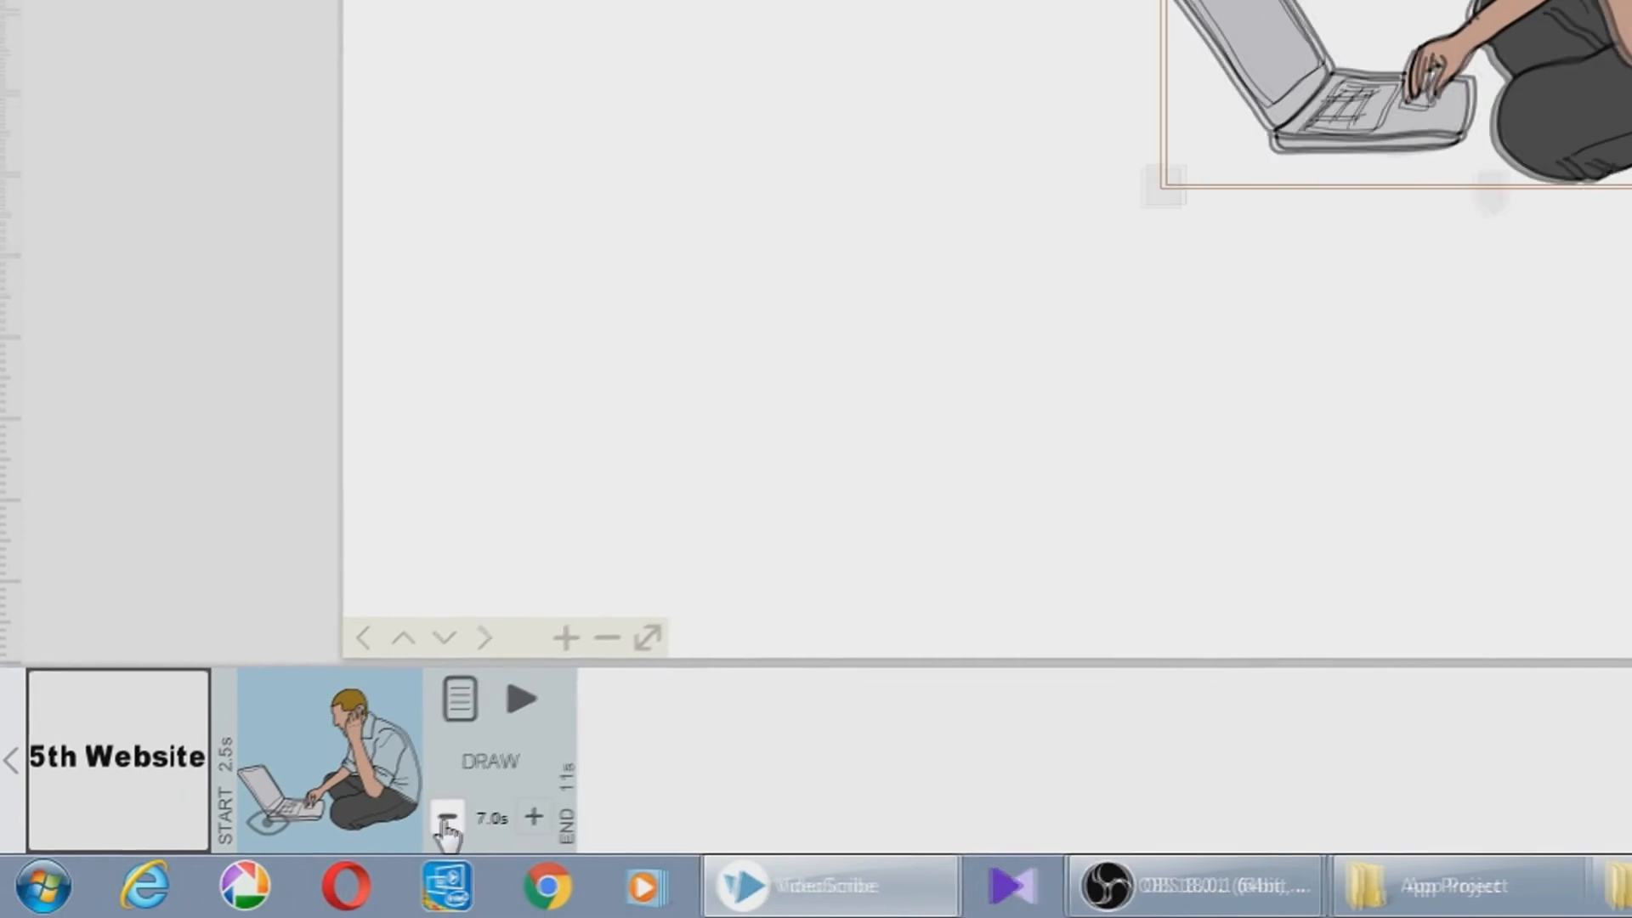
- Shorten the drawing time of the picture of the man with the laptop to 2.5 s and preview it
{"action": "left_click", "coordinate": [428, 822]}
{"action": "left_click", "coordinate": [428, 822]}
{"action": "left_click", "coordinate": [427, 822]}
{"action": "left_click", "coordinate": [427, 822]}
{"action": "left_click", "coordinate": [428, 822]}
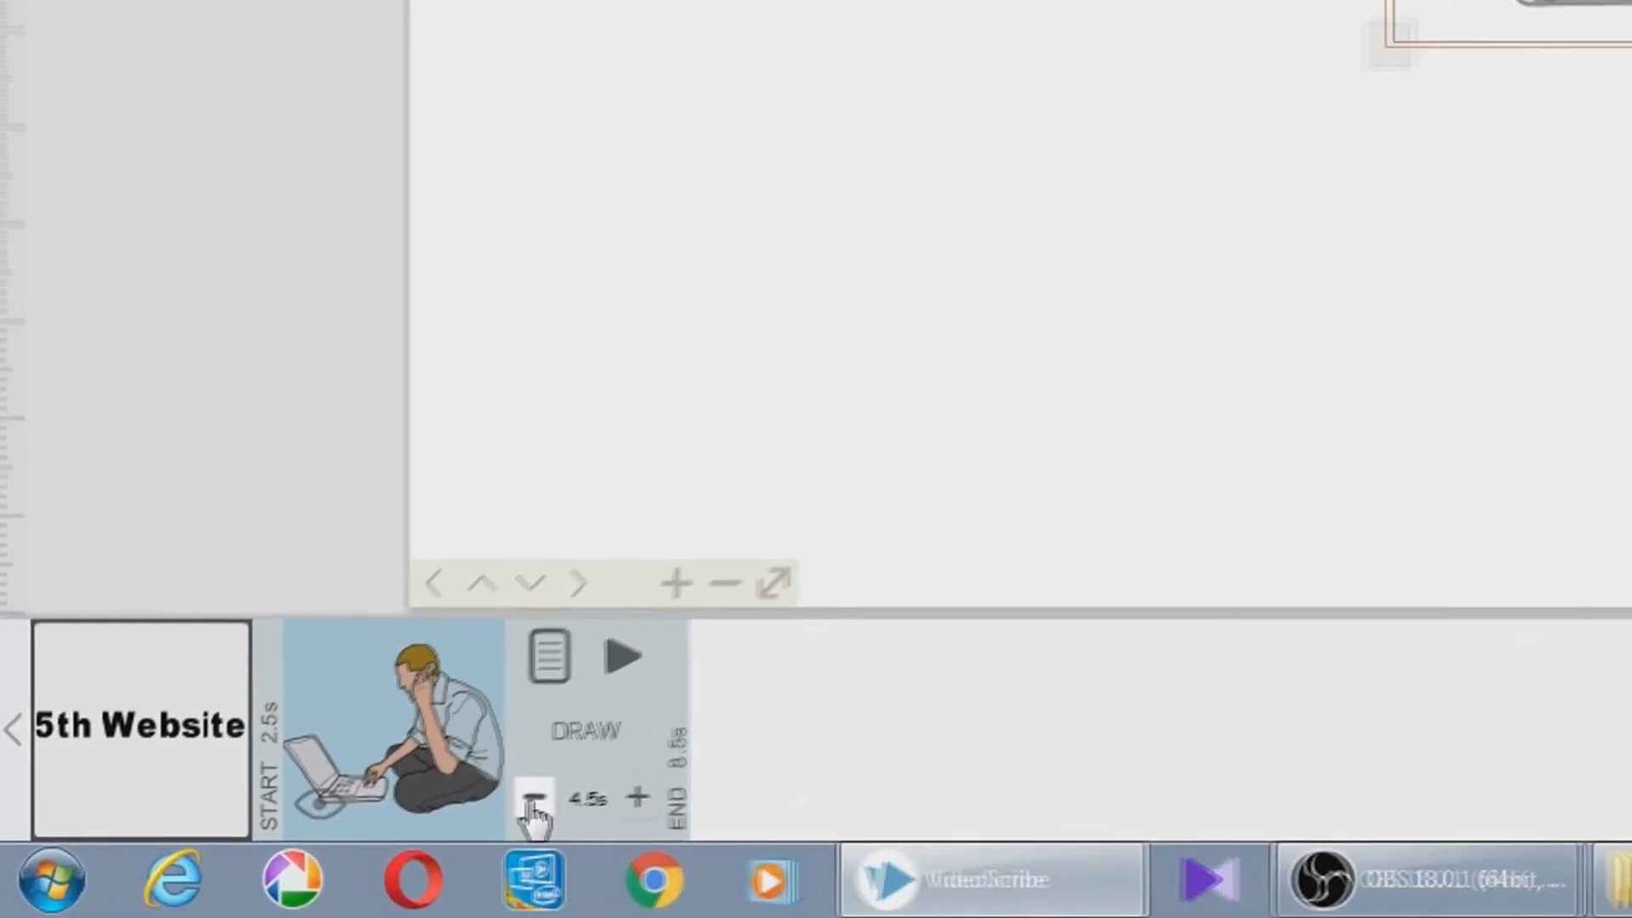
{"action": "left_click", "coordinate": [508, 806]}
{"action": "left_click", "coordinate": [627, 778]}
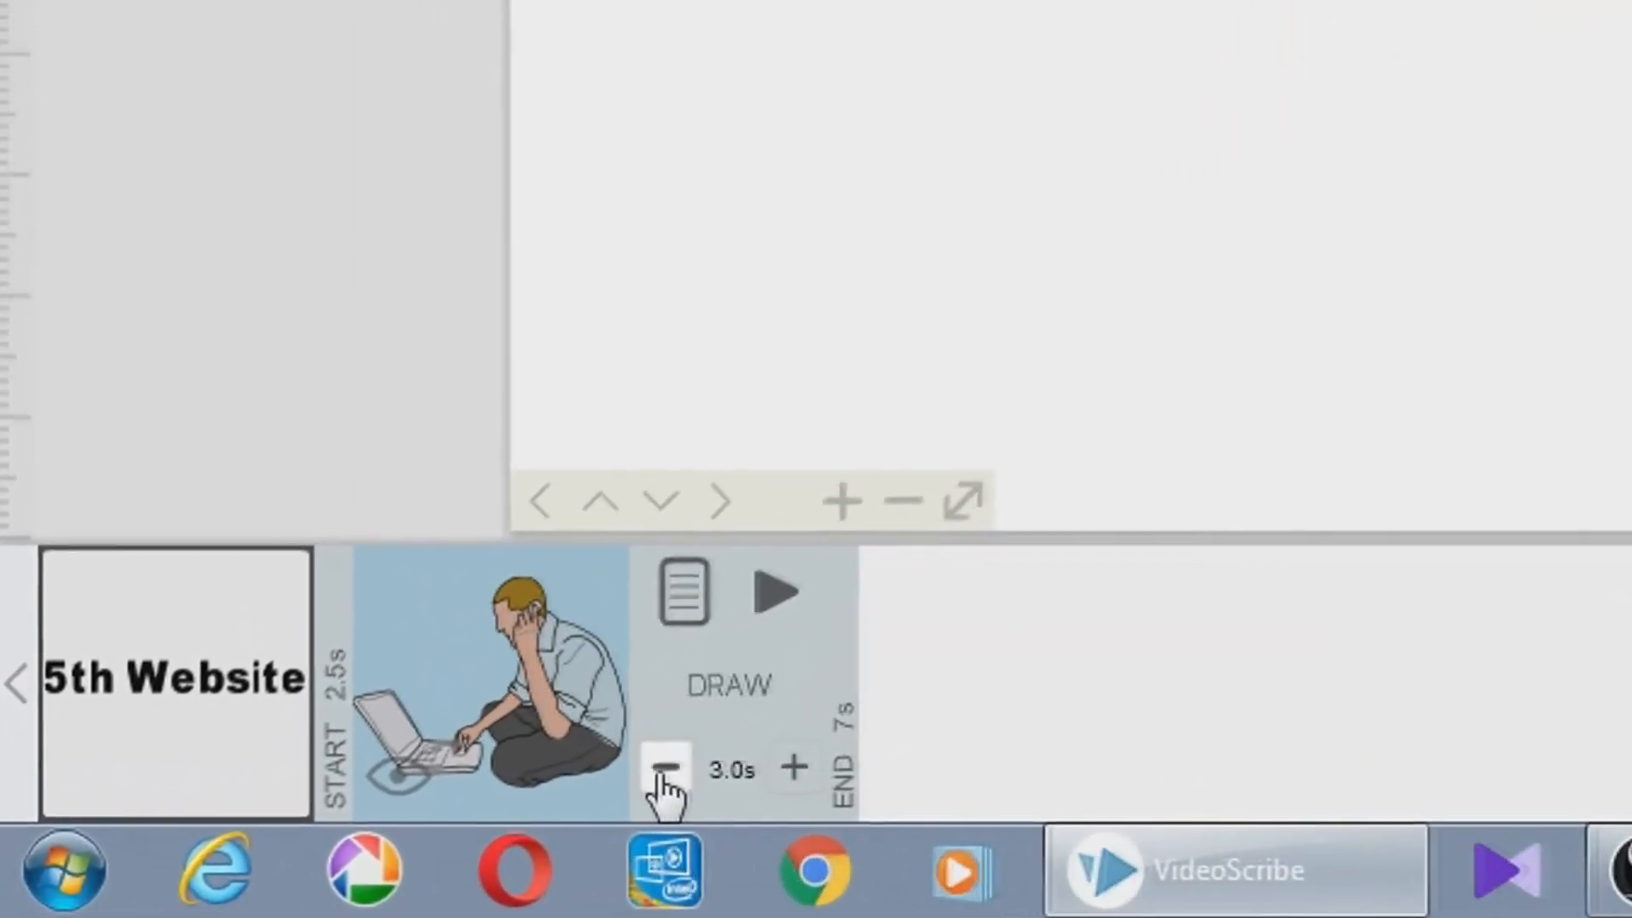
{"action": "left_click", "coordinate": [628, 777]}
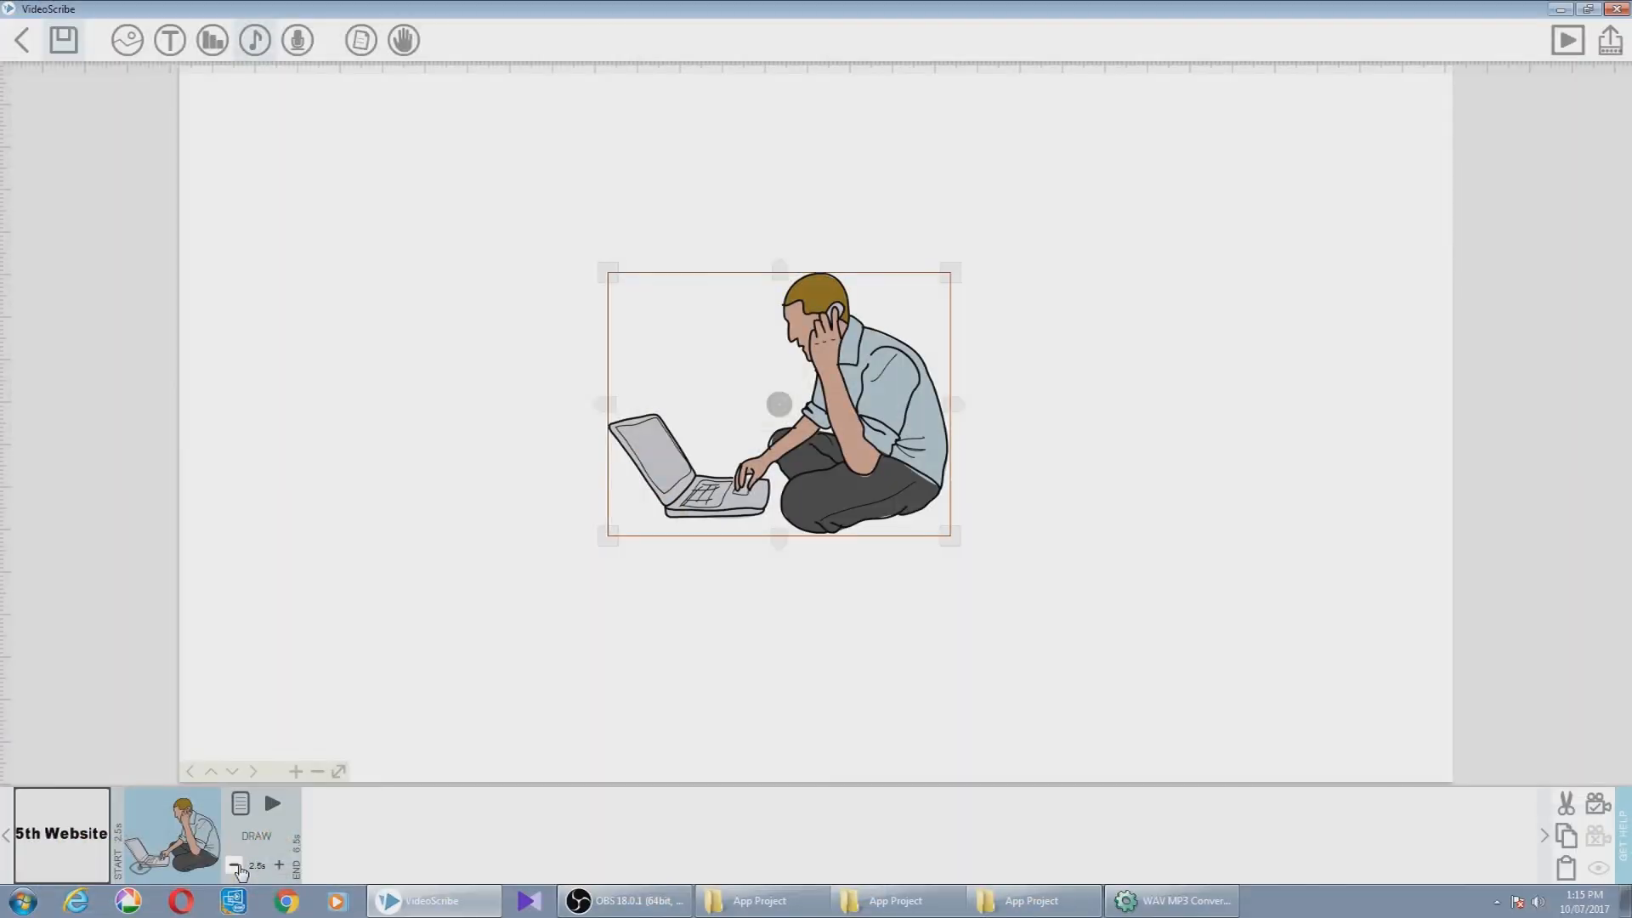
{"action": "left_click", "coordinate": [273, 805]}
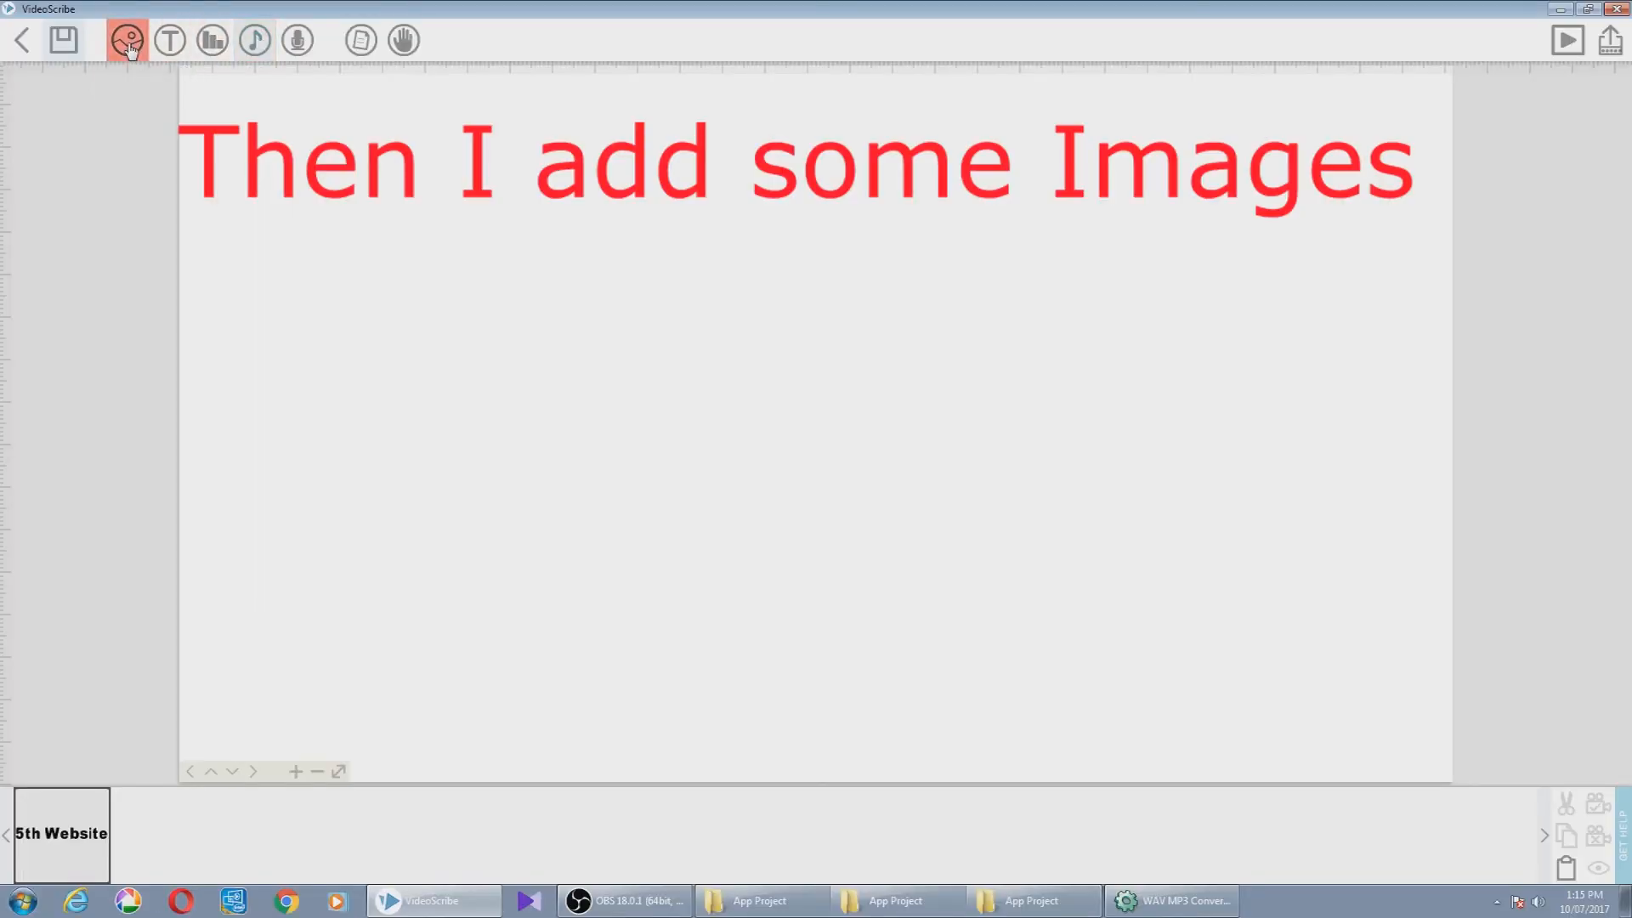
- Add the picture of the man with the laptop from the recently used images beside the "5th Website" text
{"action": "left_click", "coordinate": [128, 44]}
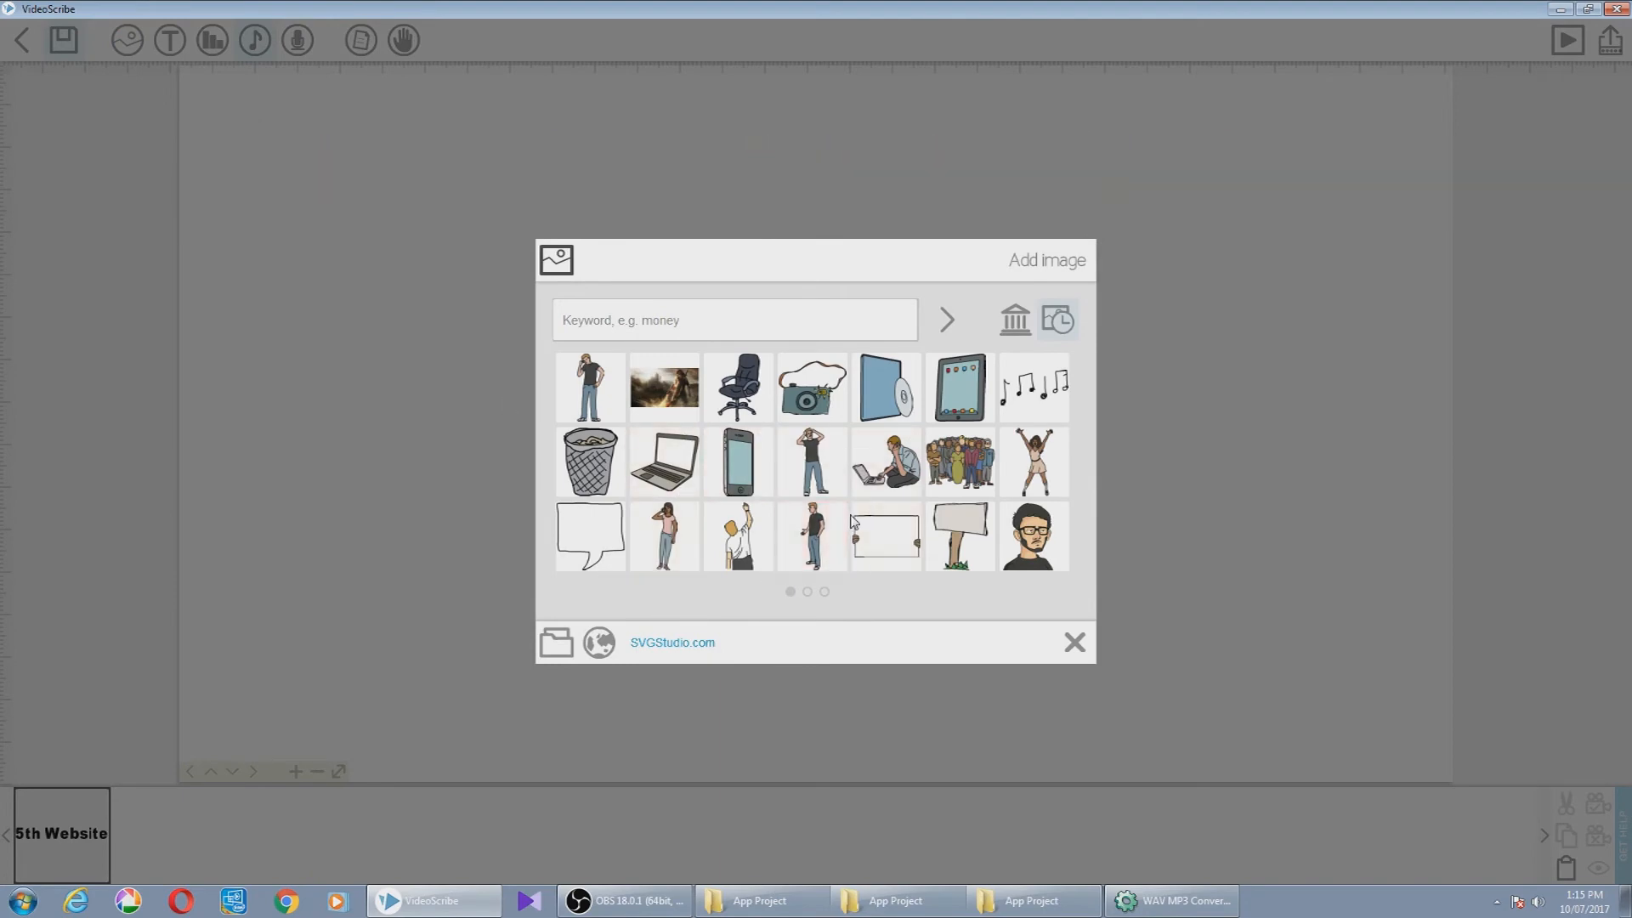
{"action": "left_click", "coordinate": [885, 461]}
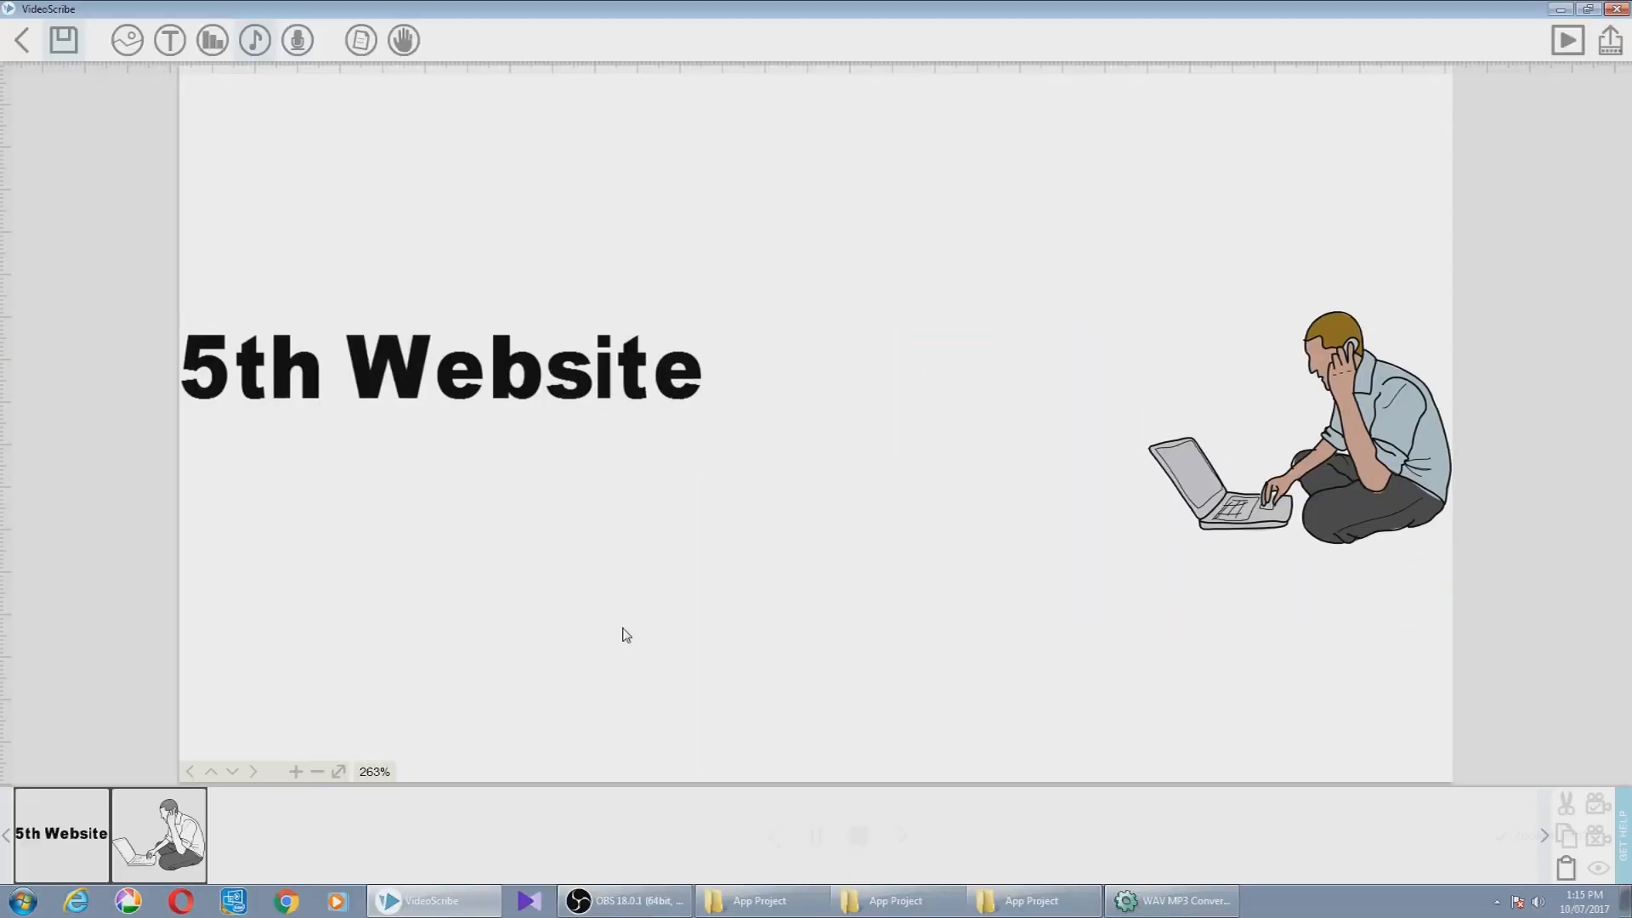
{"action": "left_click", "coordinate": [688, 396]}
{"action": "left_click", "coordinate": [805, 413]}
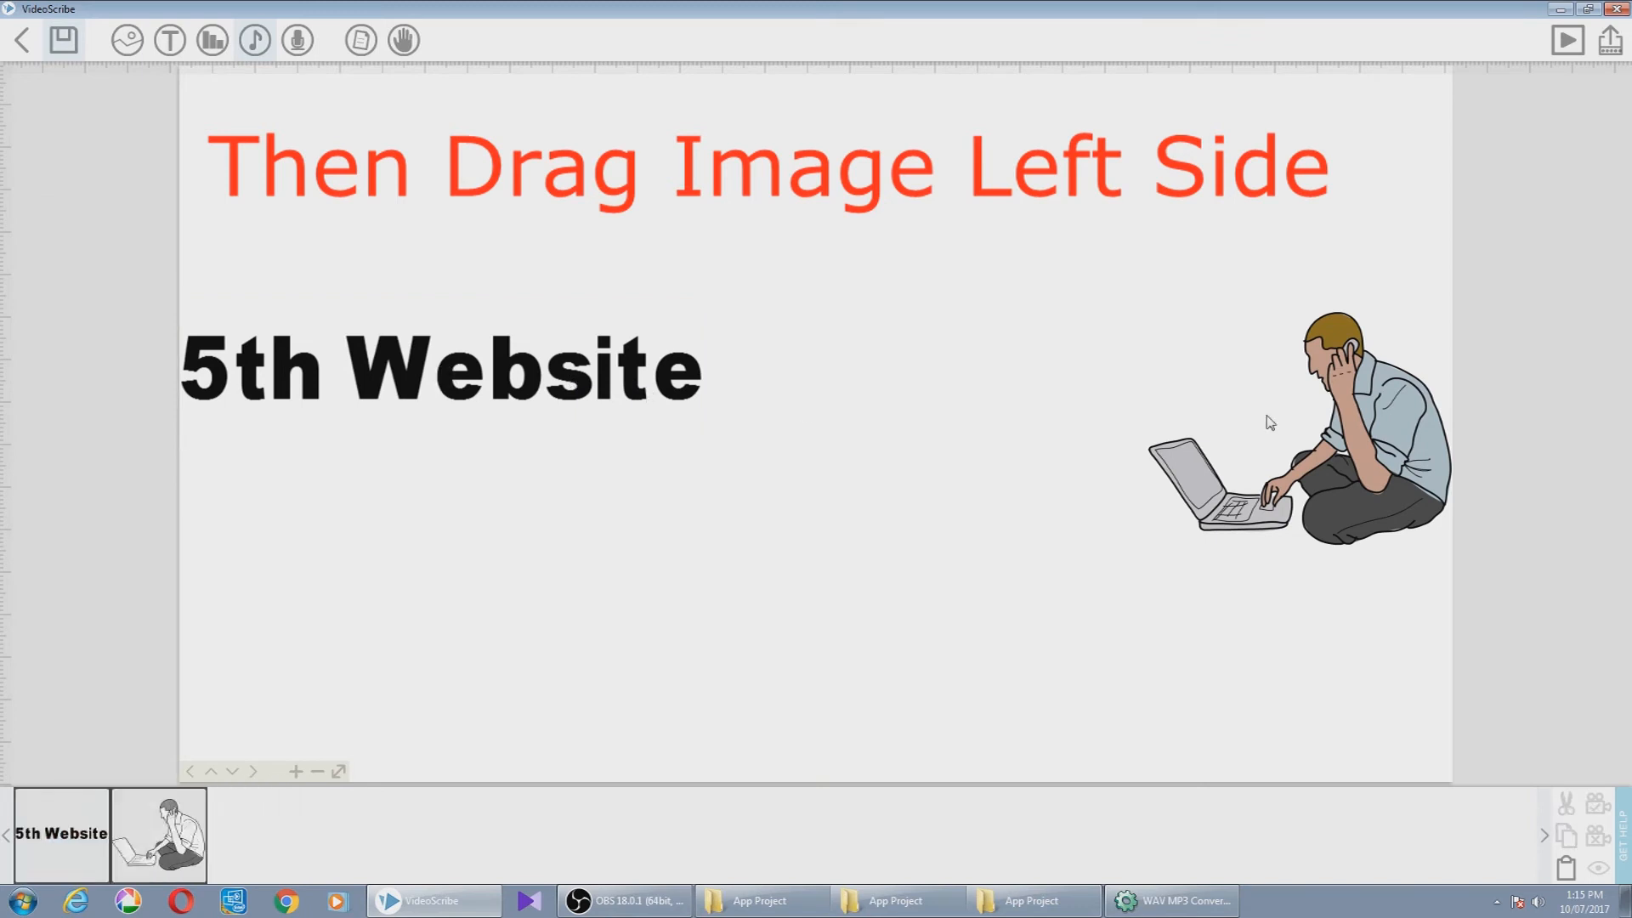
- Add the open laptop picture on an empty area of the canvas and shrink it slightly
{"action": "left_click_drag", "start_coordinate": [1293, 415], "coordinate": [630, 420]}
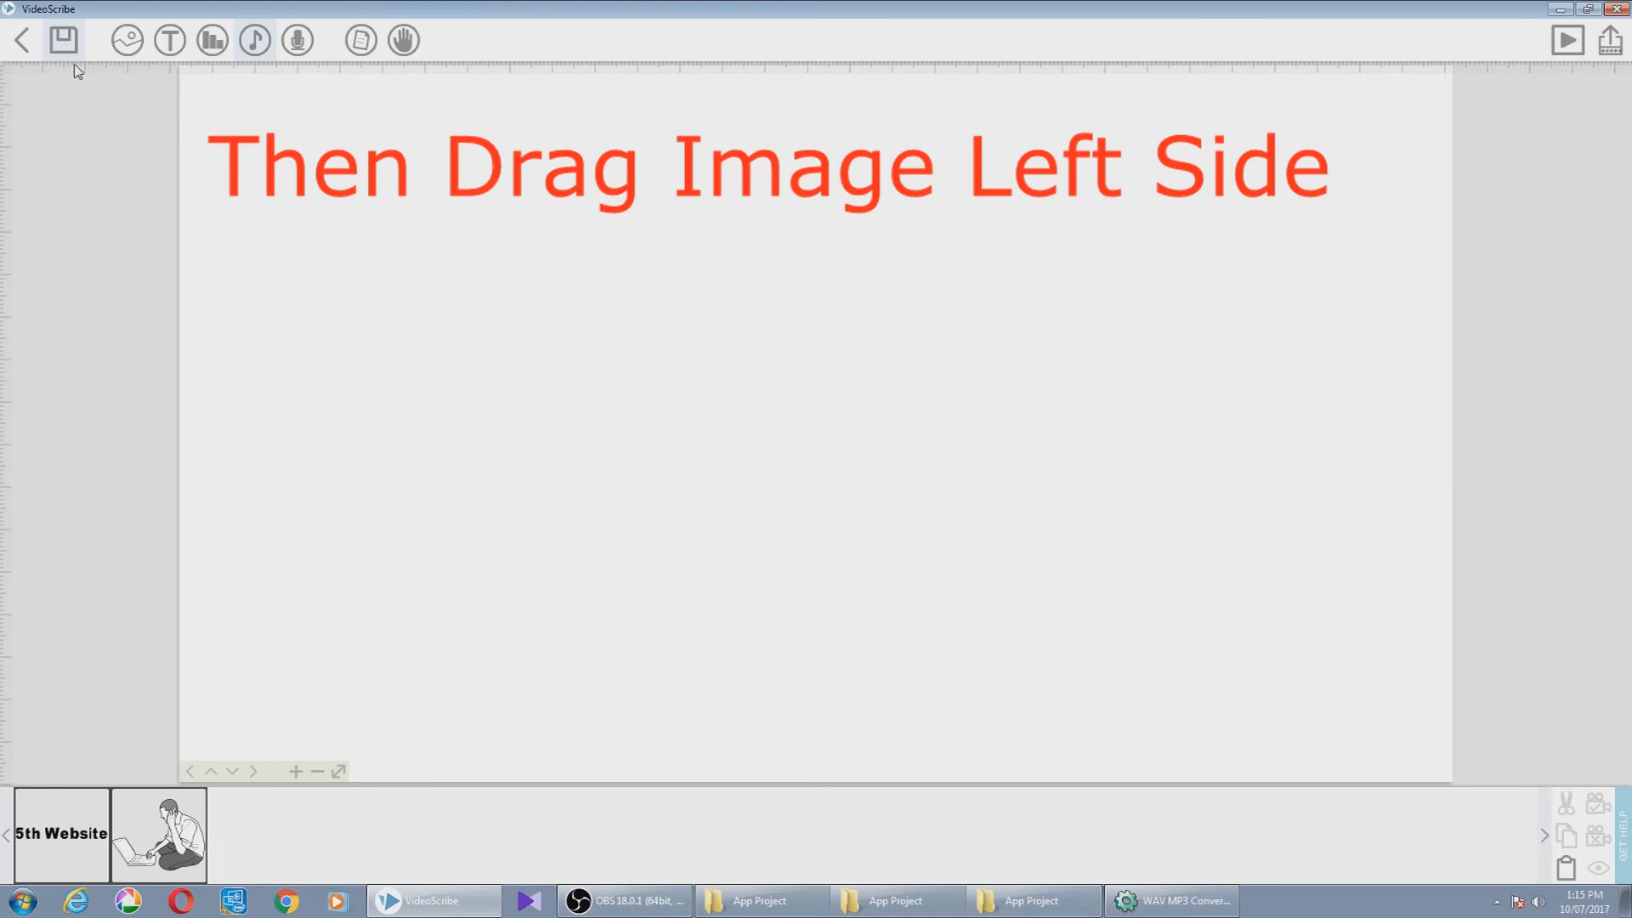
{"action": "left_click", "coordinate": [141, 51]}
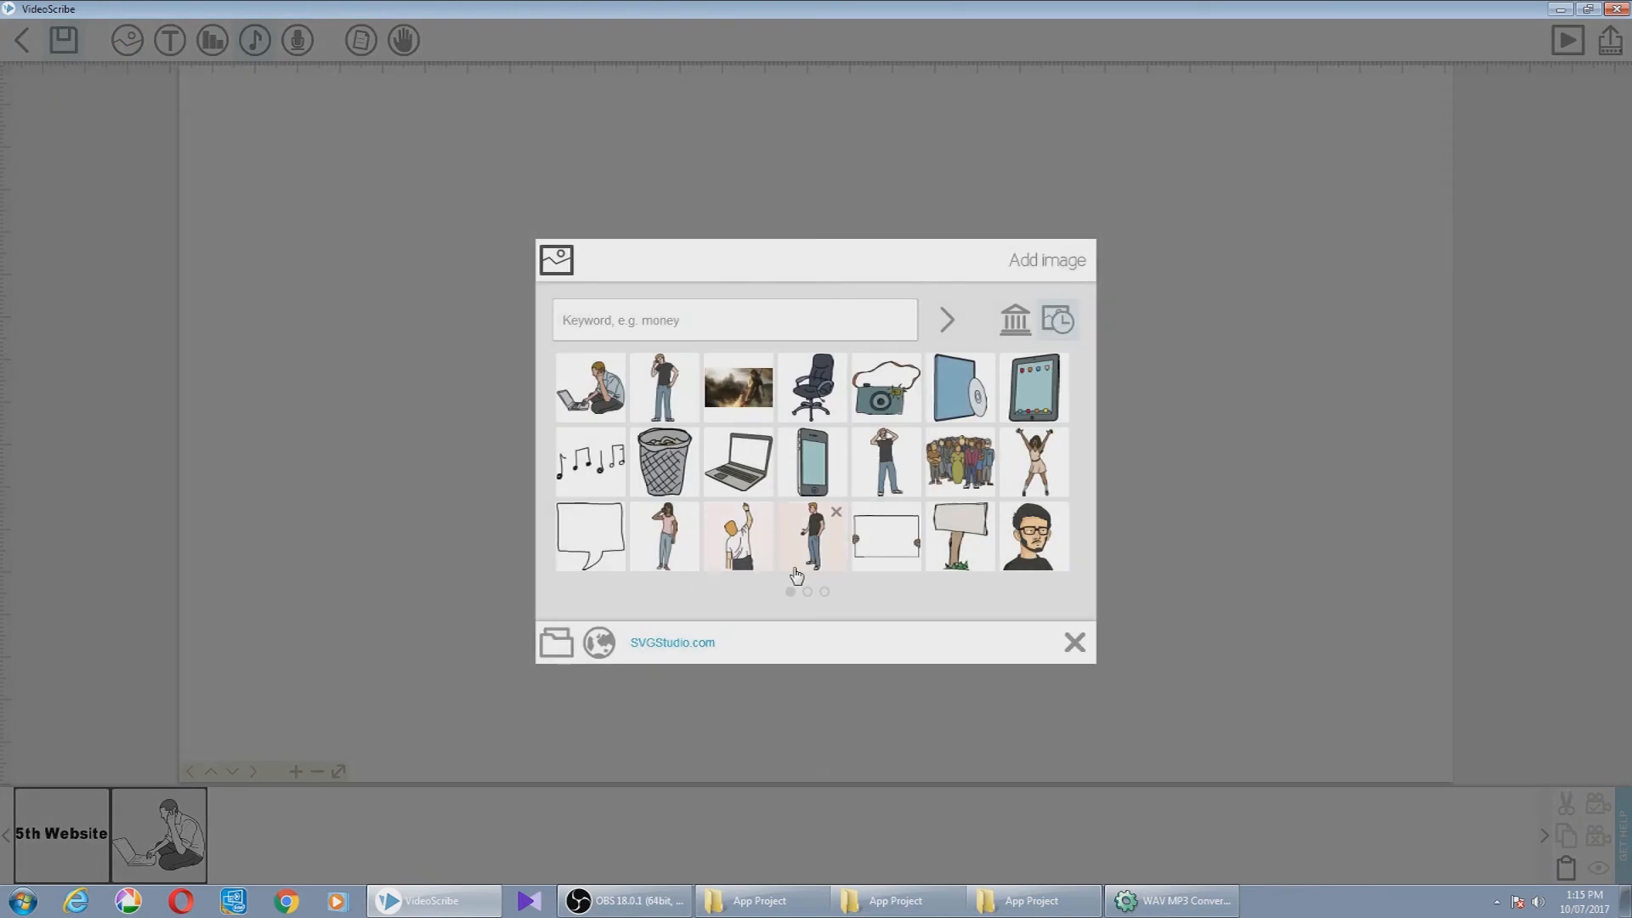
{"action": "left_click", "coordinate": [724, 481]}
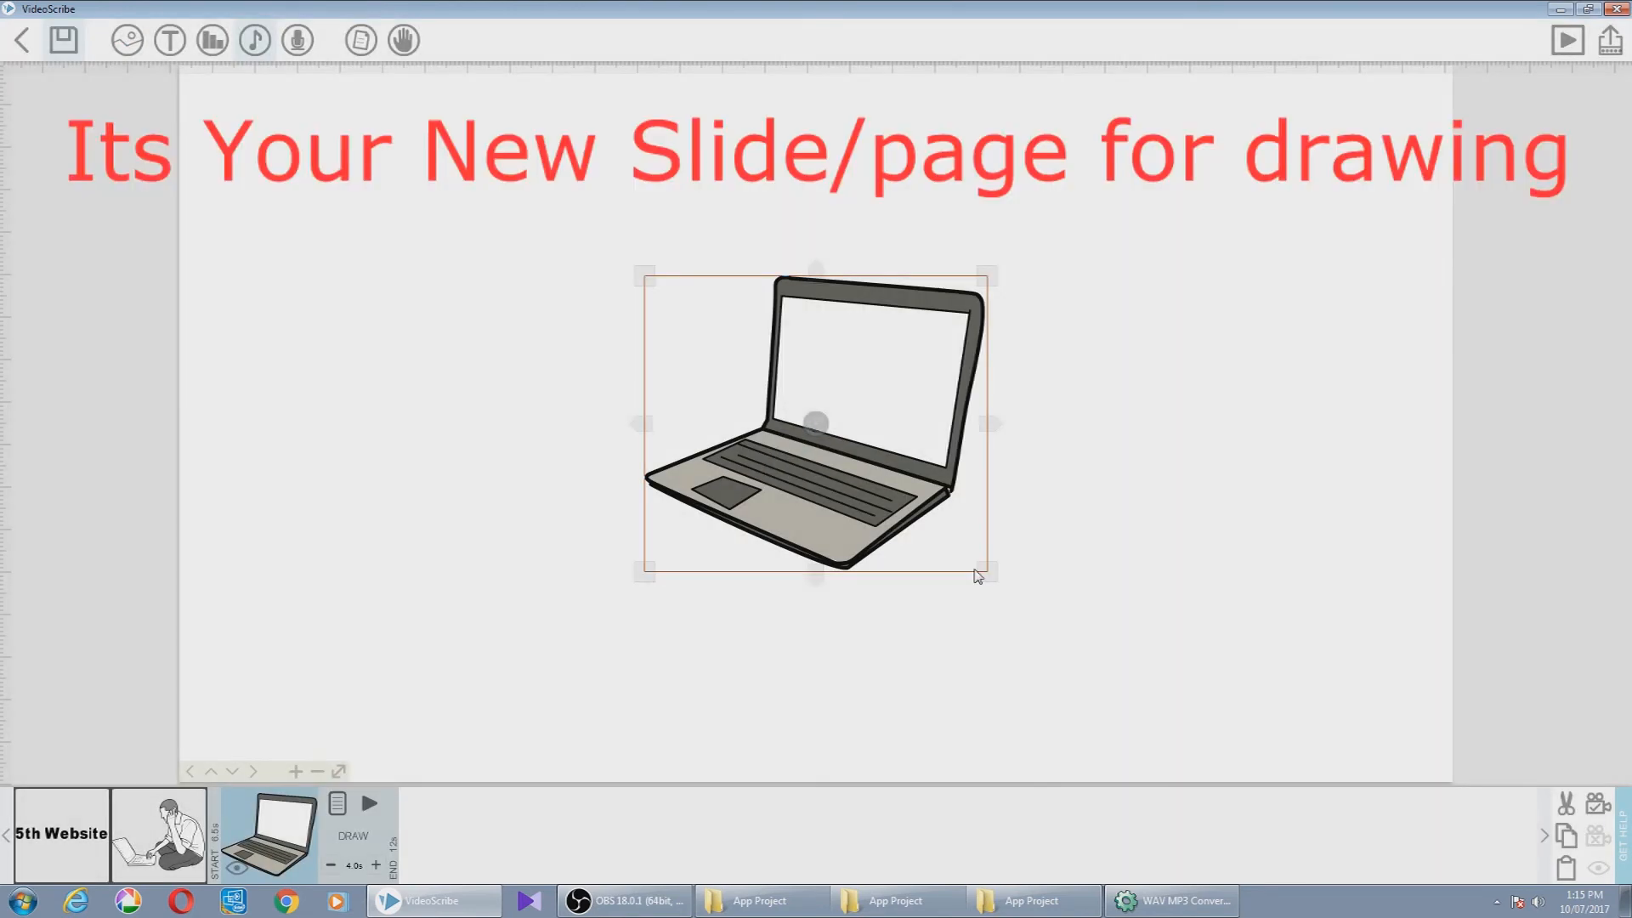
{"action": "left_click_drag", "start_coordinate": [987, 570], "coordinate": [954, 546]}
{"action": "right_click", "coordinate": [359, 324]}
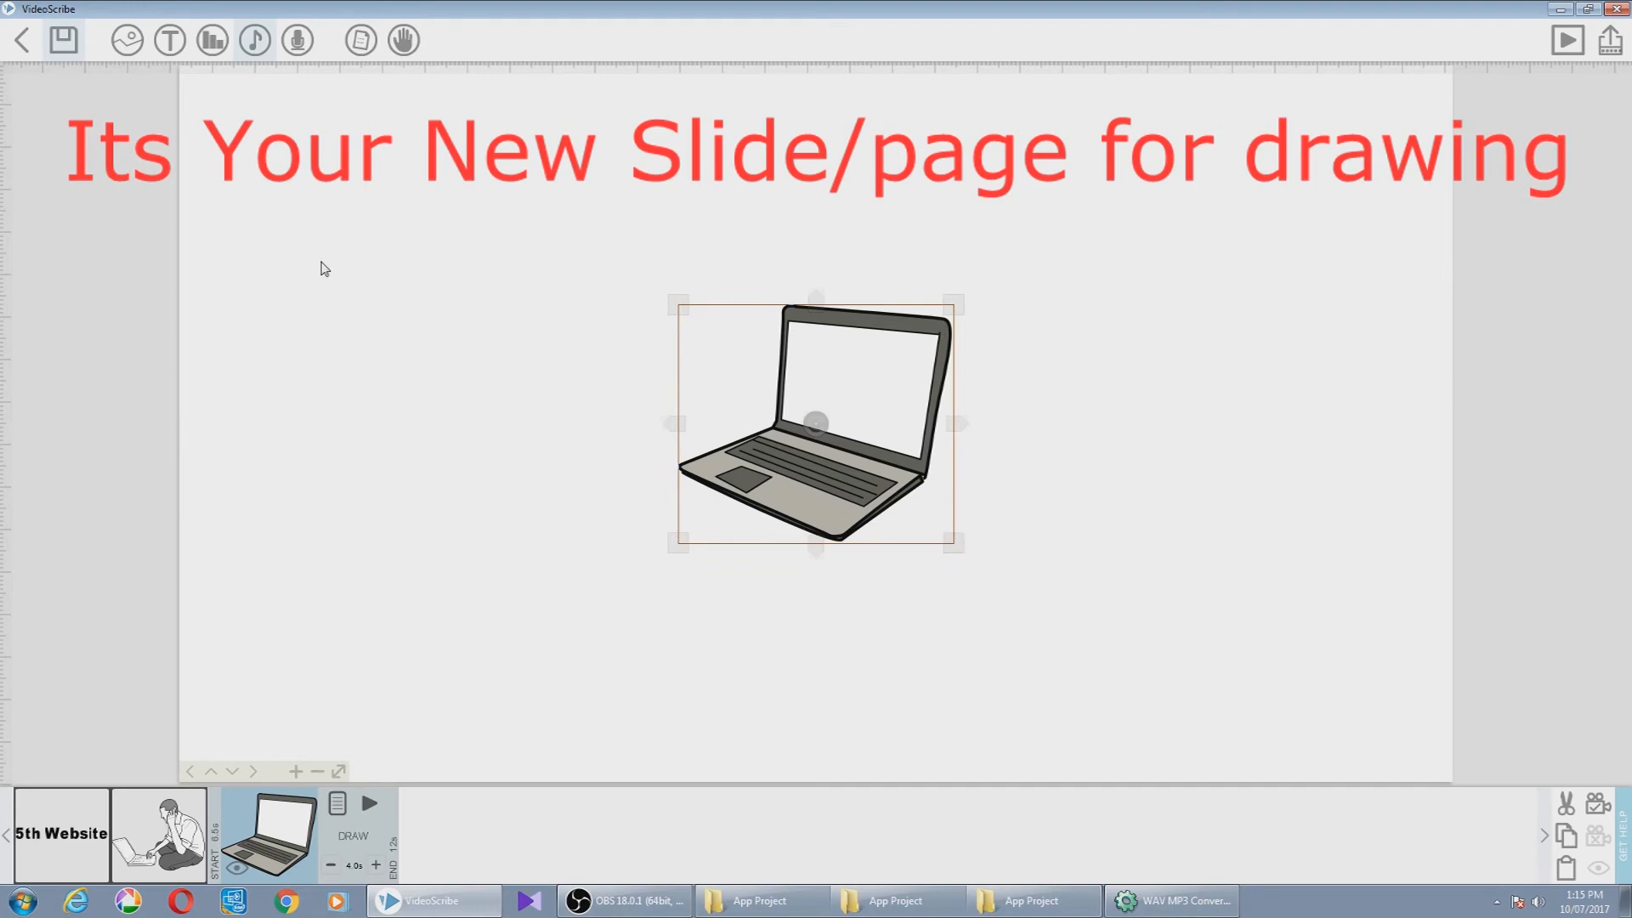
{"action": "left_click", "coordinate": [320, 266]}
- Search the image library for "book", add the stack of books and place it above and to the left of the laptop
{"action": "left_click", "coordinate": [127, 40]}
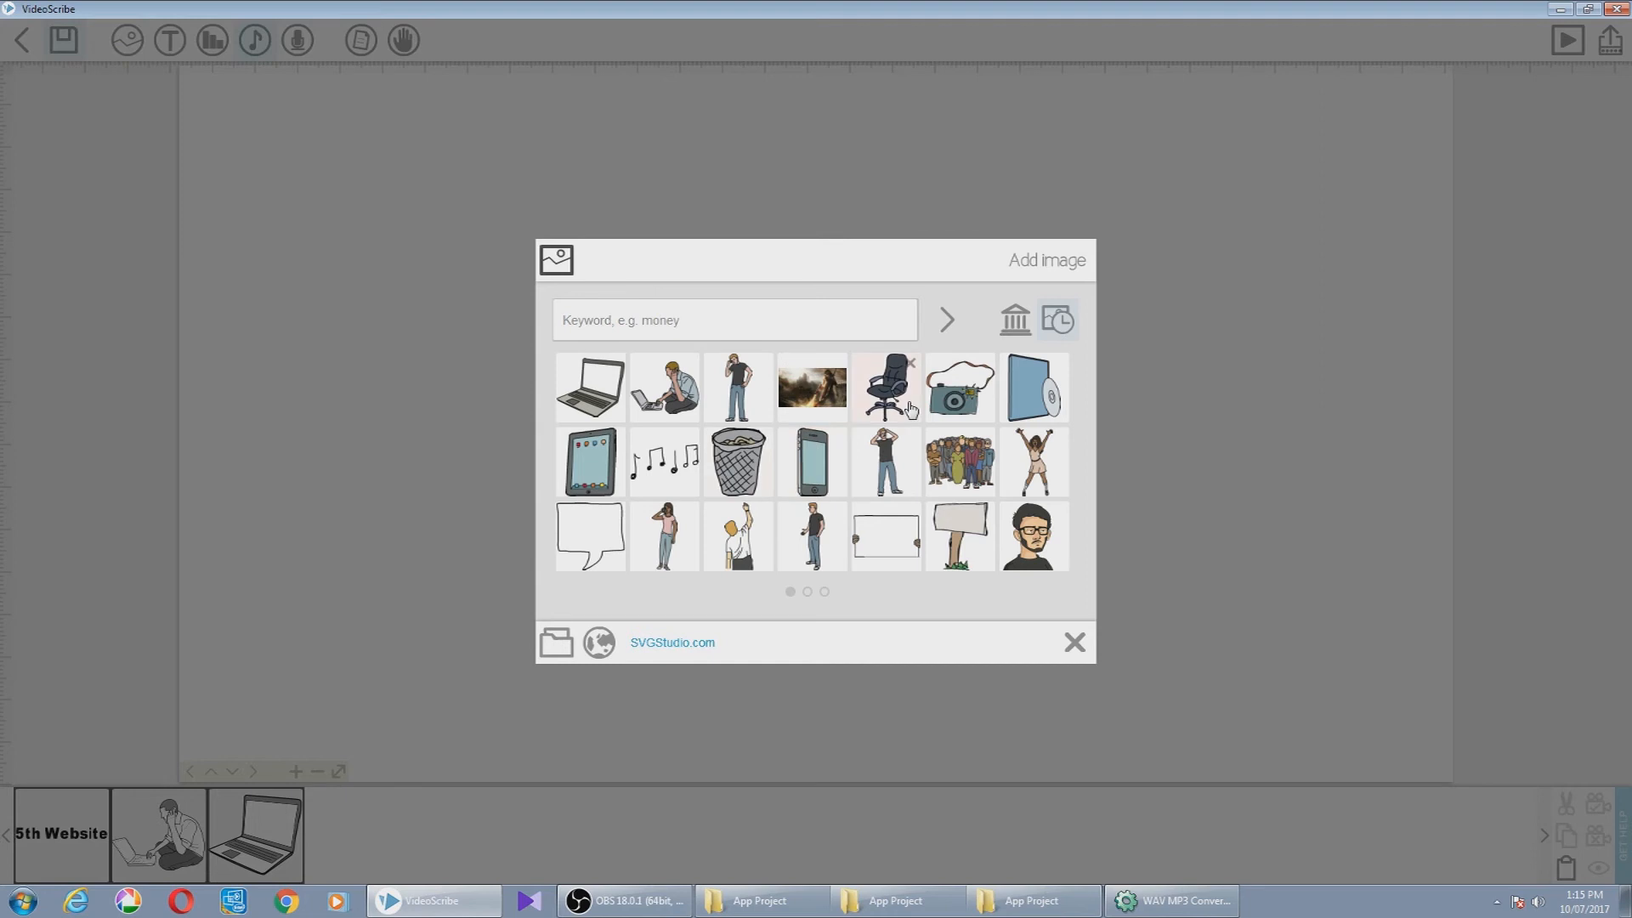
{"action": "left_click", "coordinate": [652, 331]}
{"action": "type", "text": "book"}
{"action": "key", "text": "Return"}
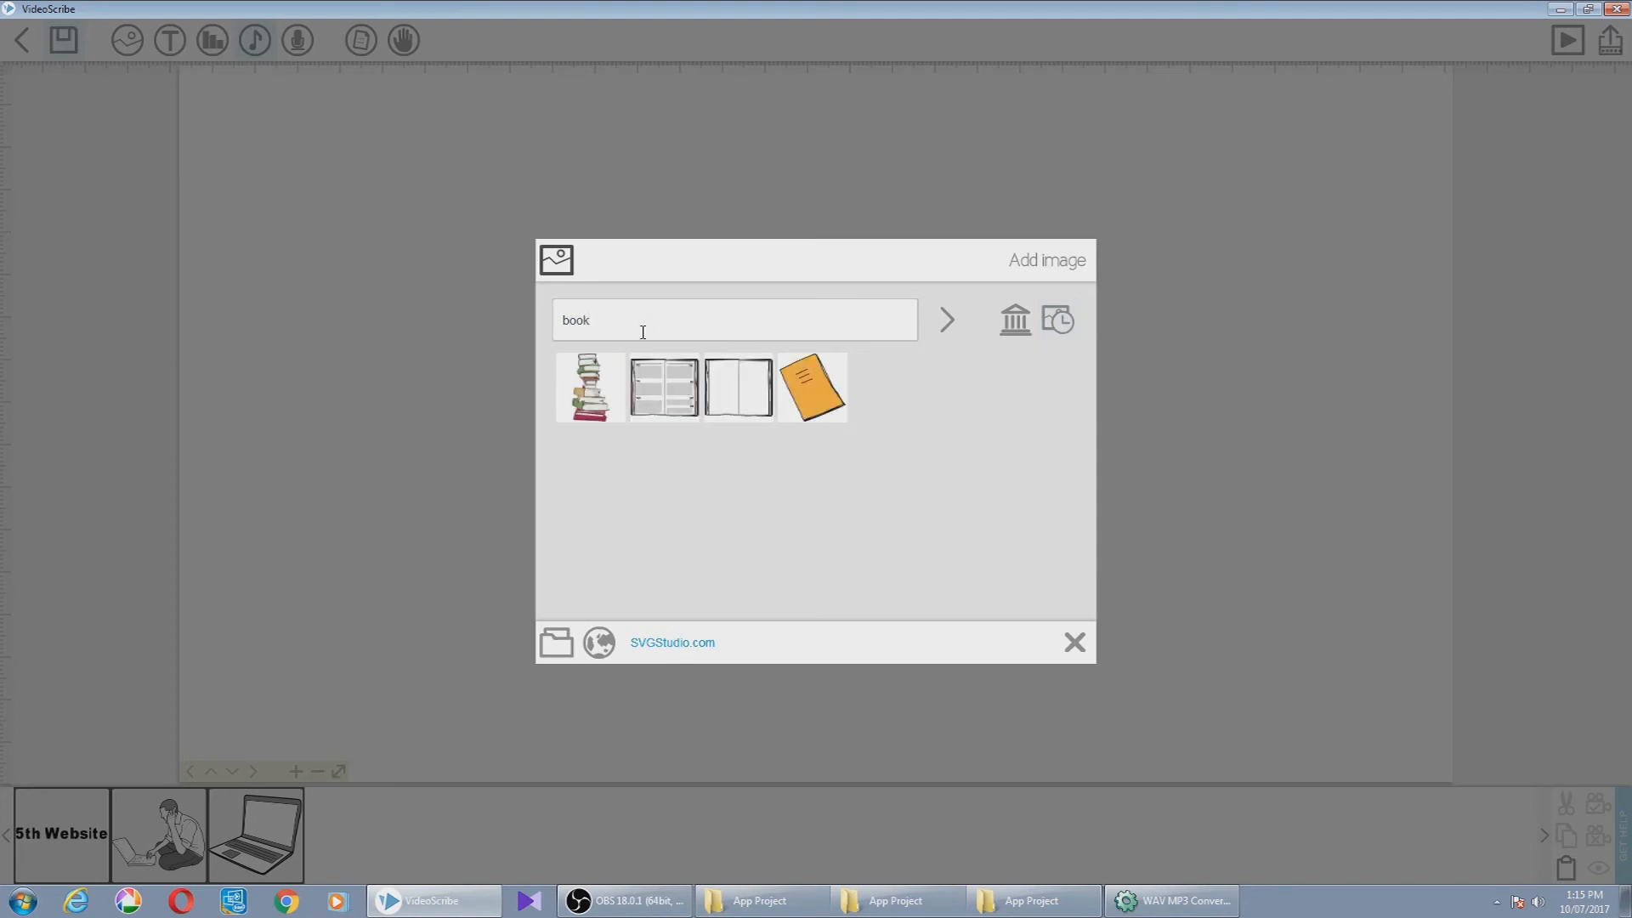
{"action": "left_click", "coordinate": [803, 390]}
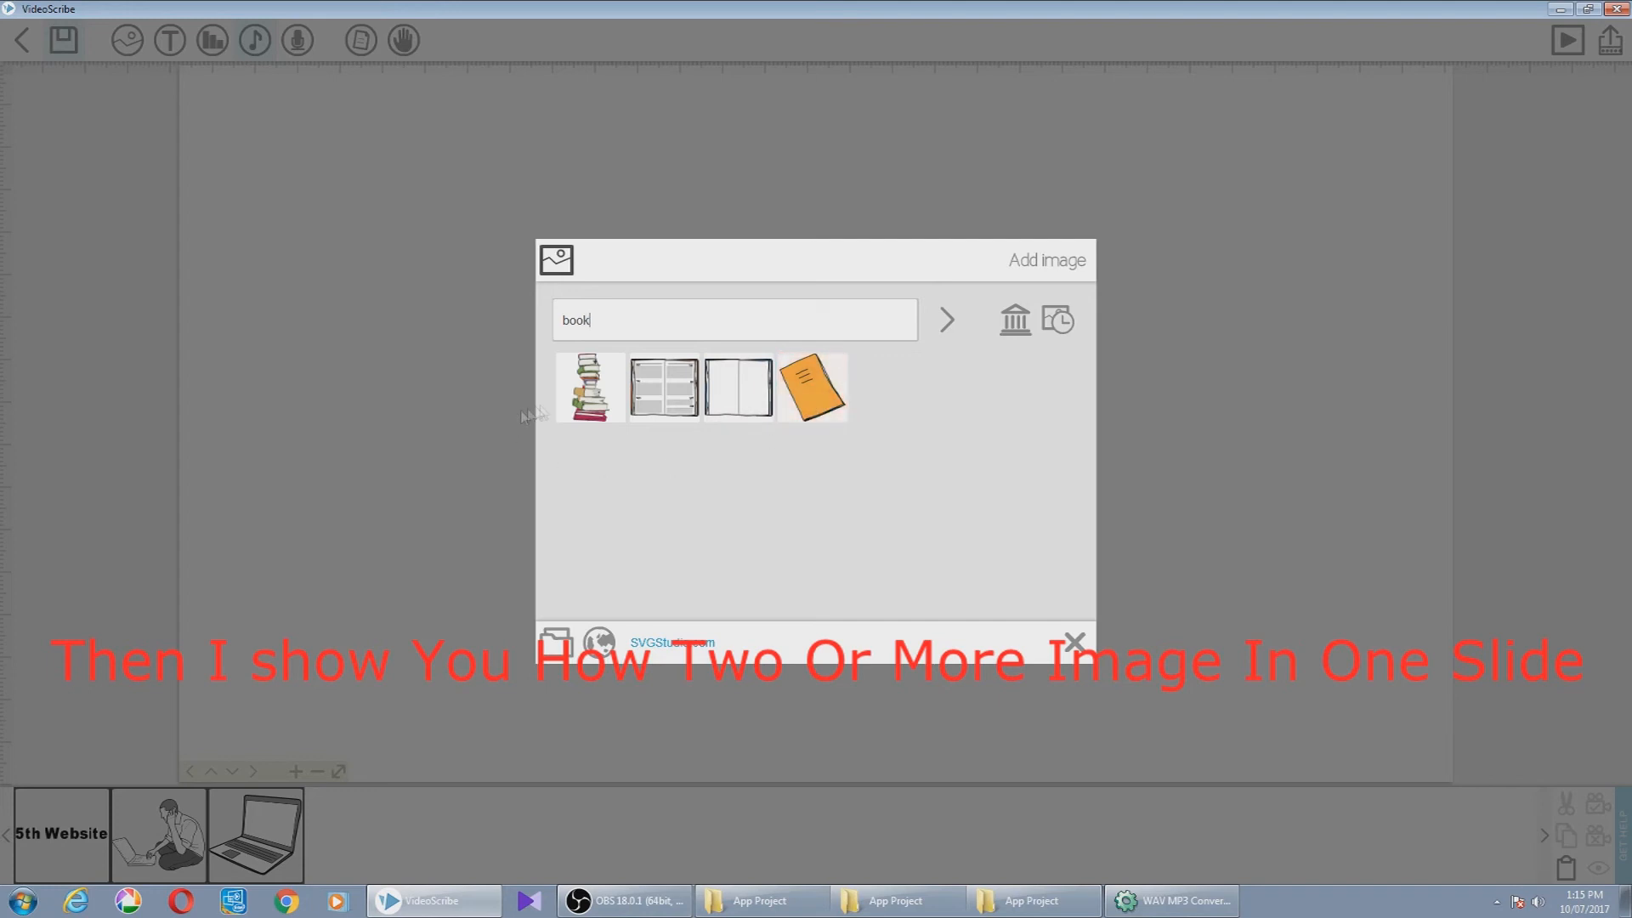
{"action": "left_click", "coordinate": [589, 386]}
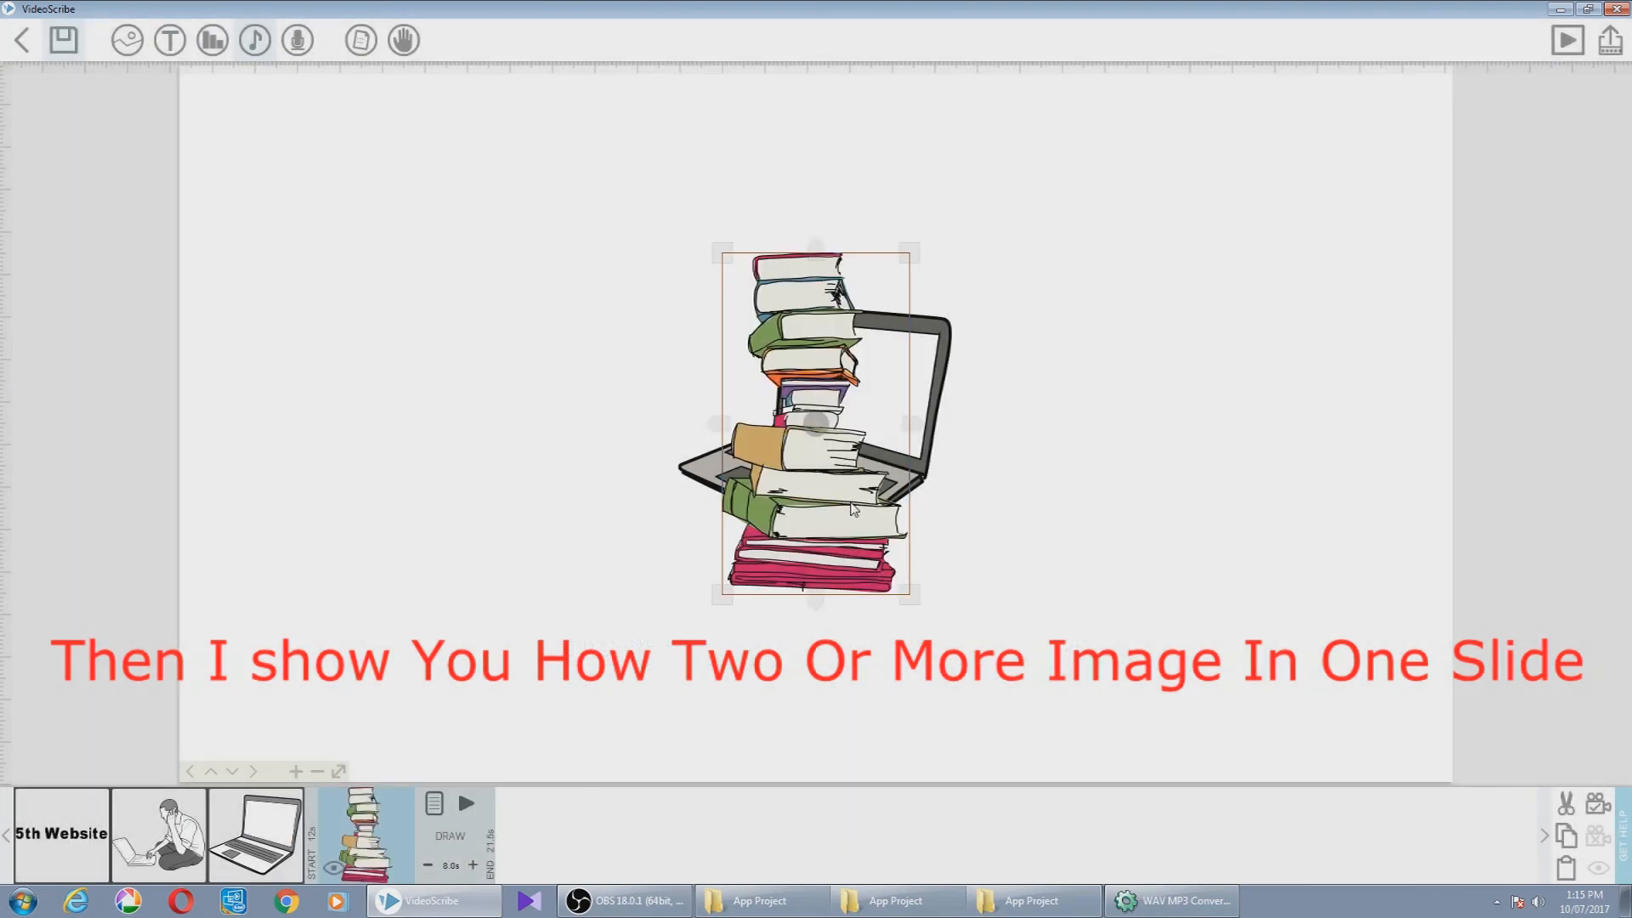
{"action": "left_click_drag", "start_coordinate": [852, 508], "coordinate": [494, 360]}
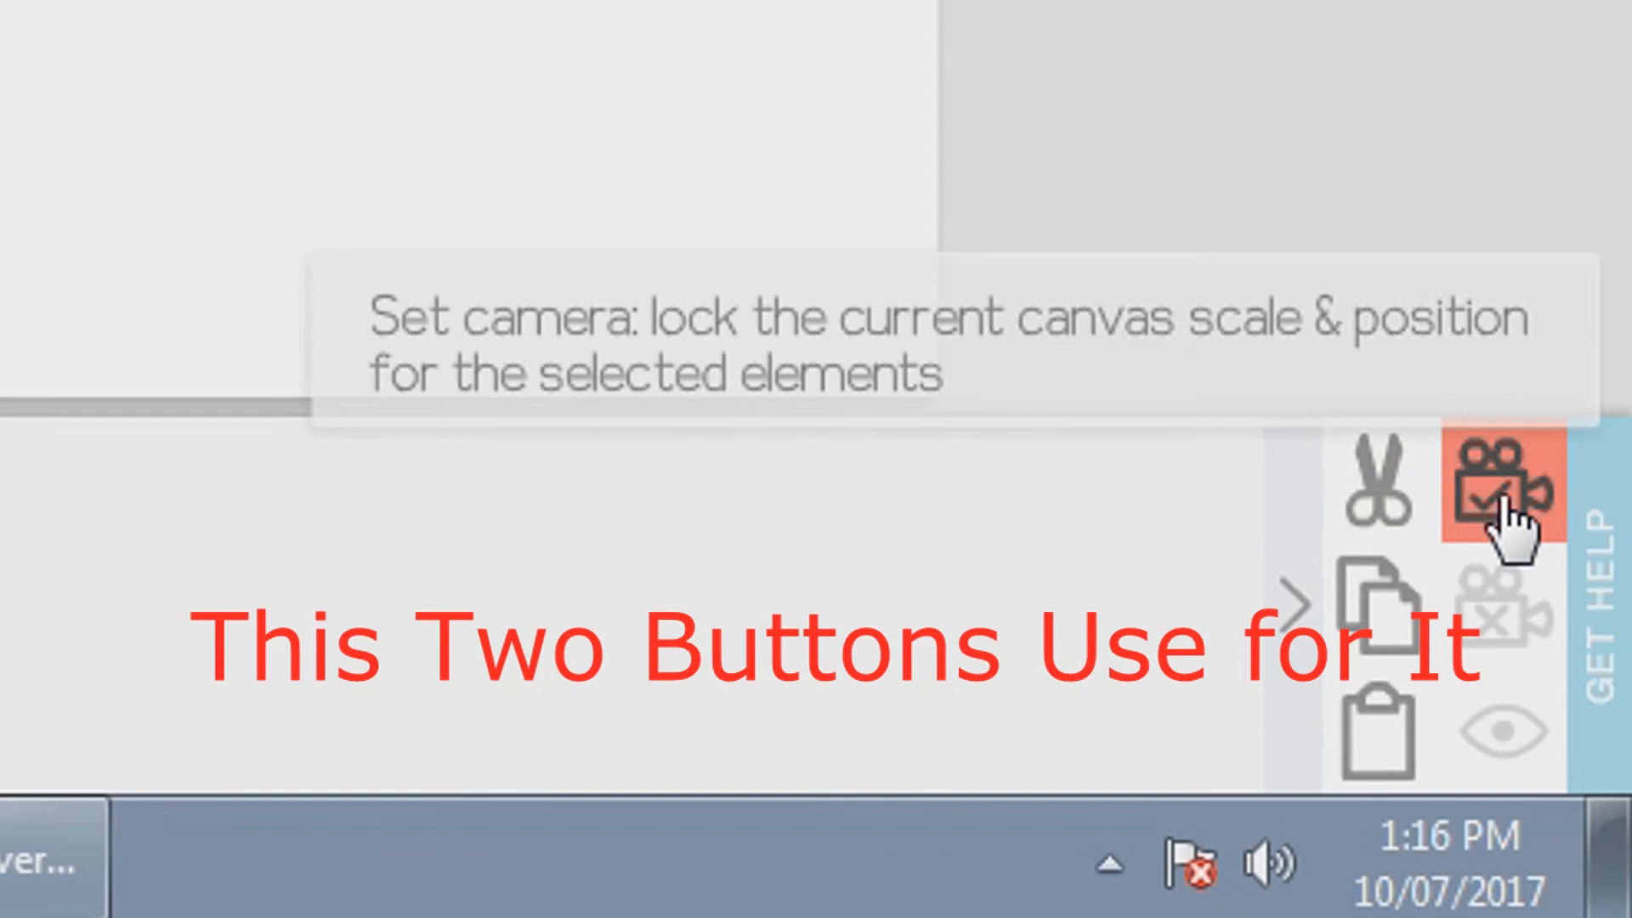
- Set the camera to the current canvas scale and position, and preview the drawing of the laptop and the books
{"action": "left_click", "coordinate": [1502, 520]}
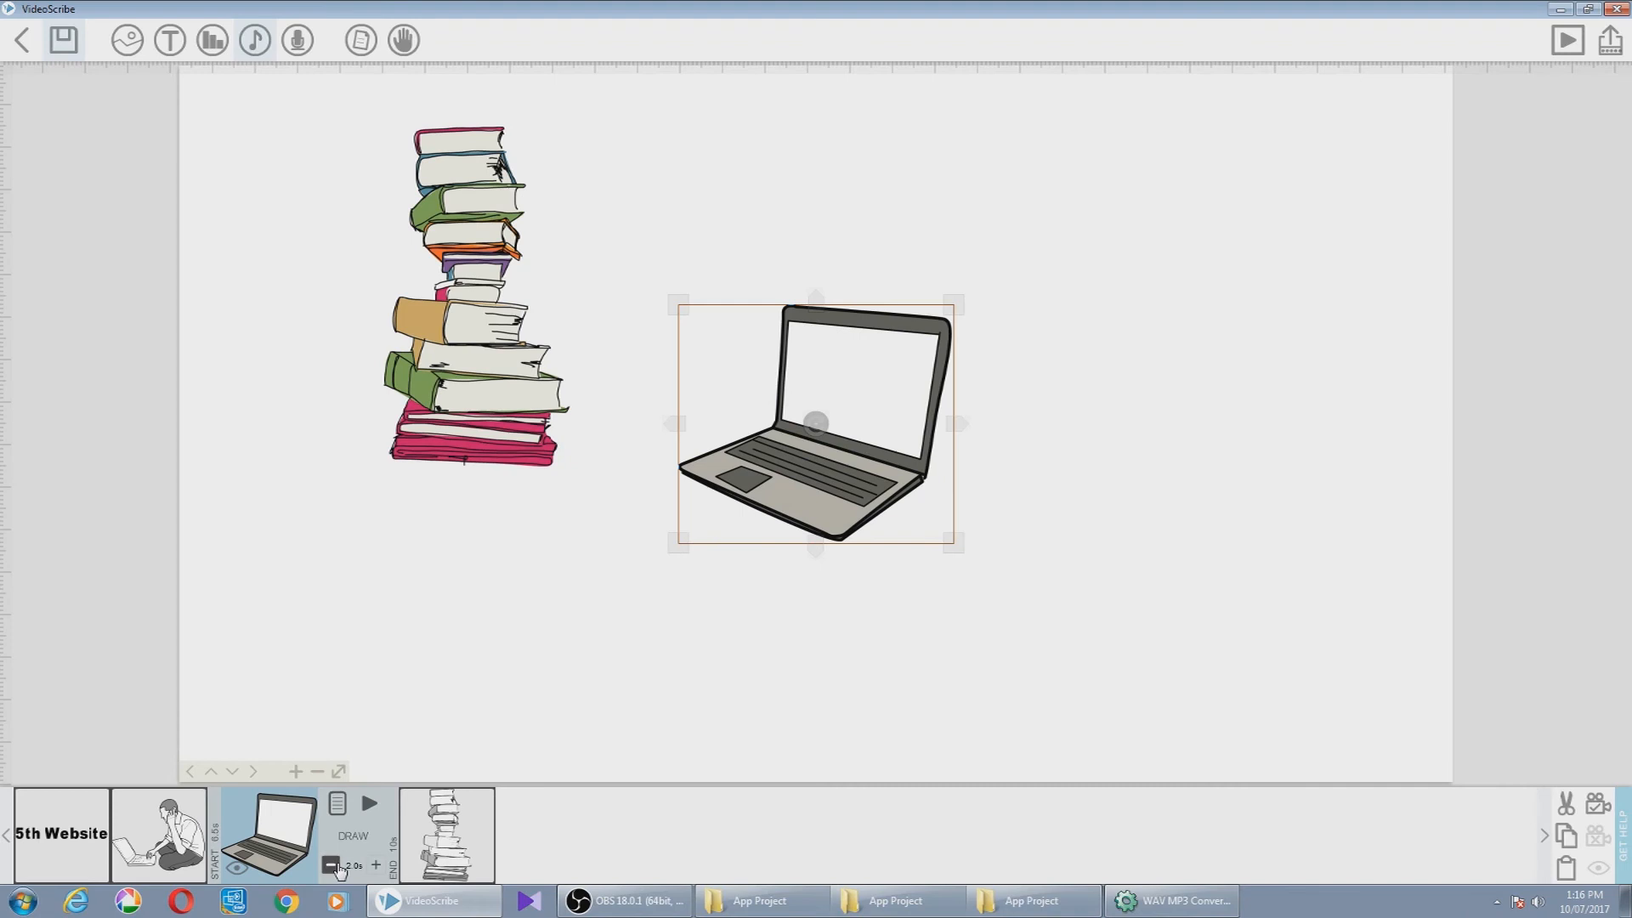
{"action": "left_click", "coordinate": [371, 807]}
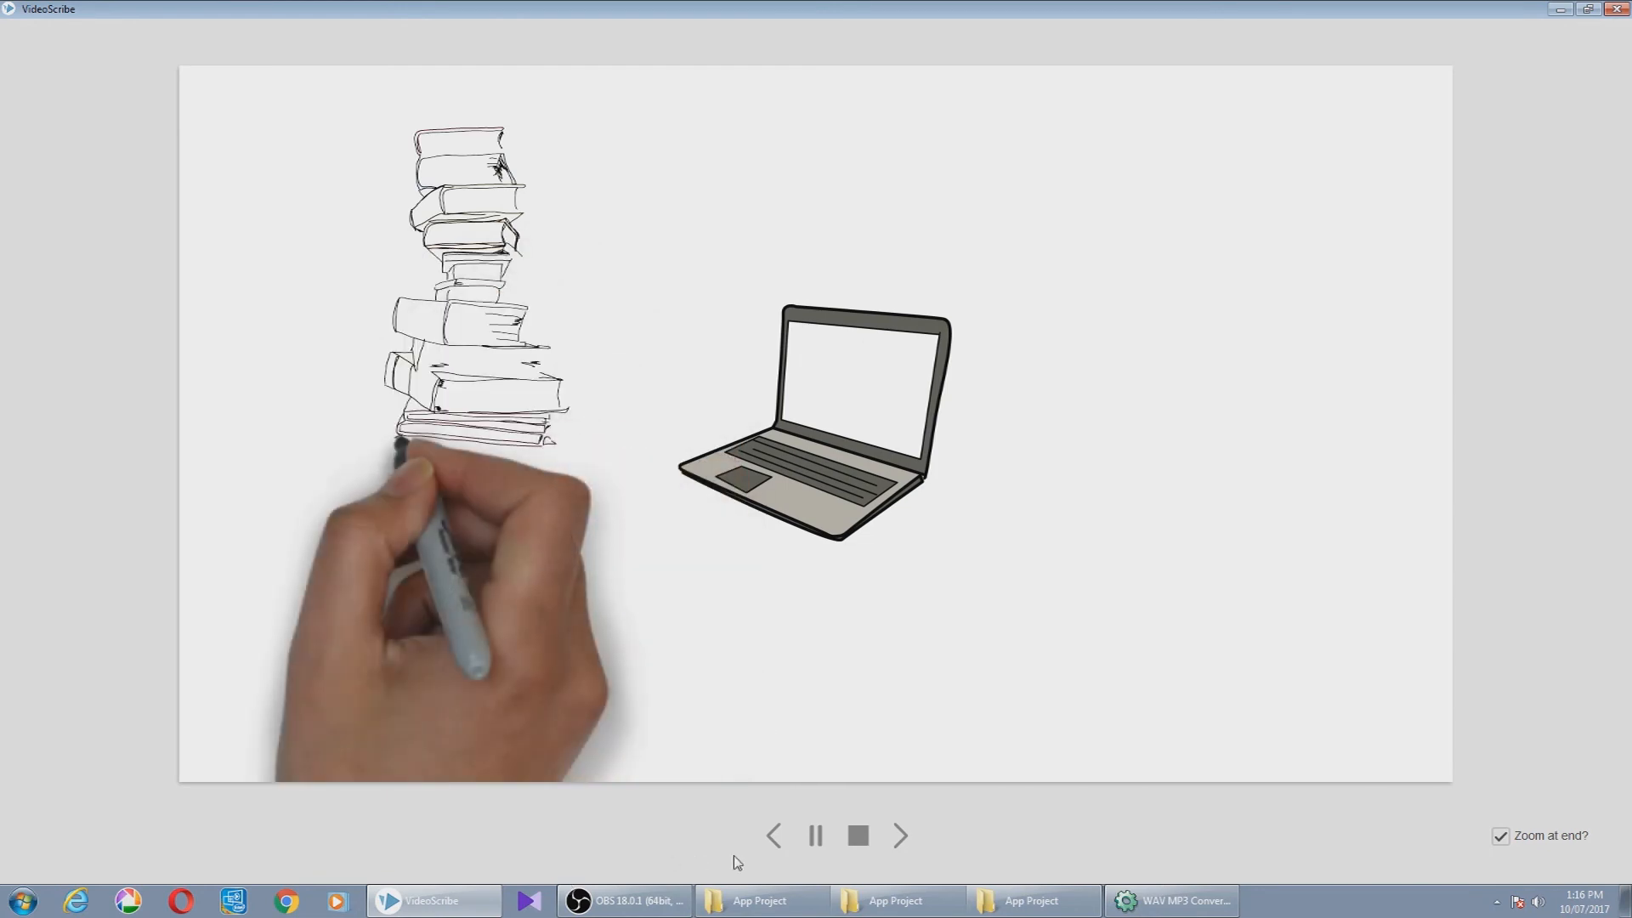
{"action": "left_click", "coordinate": [789, 854]}
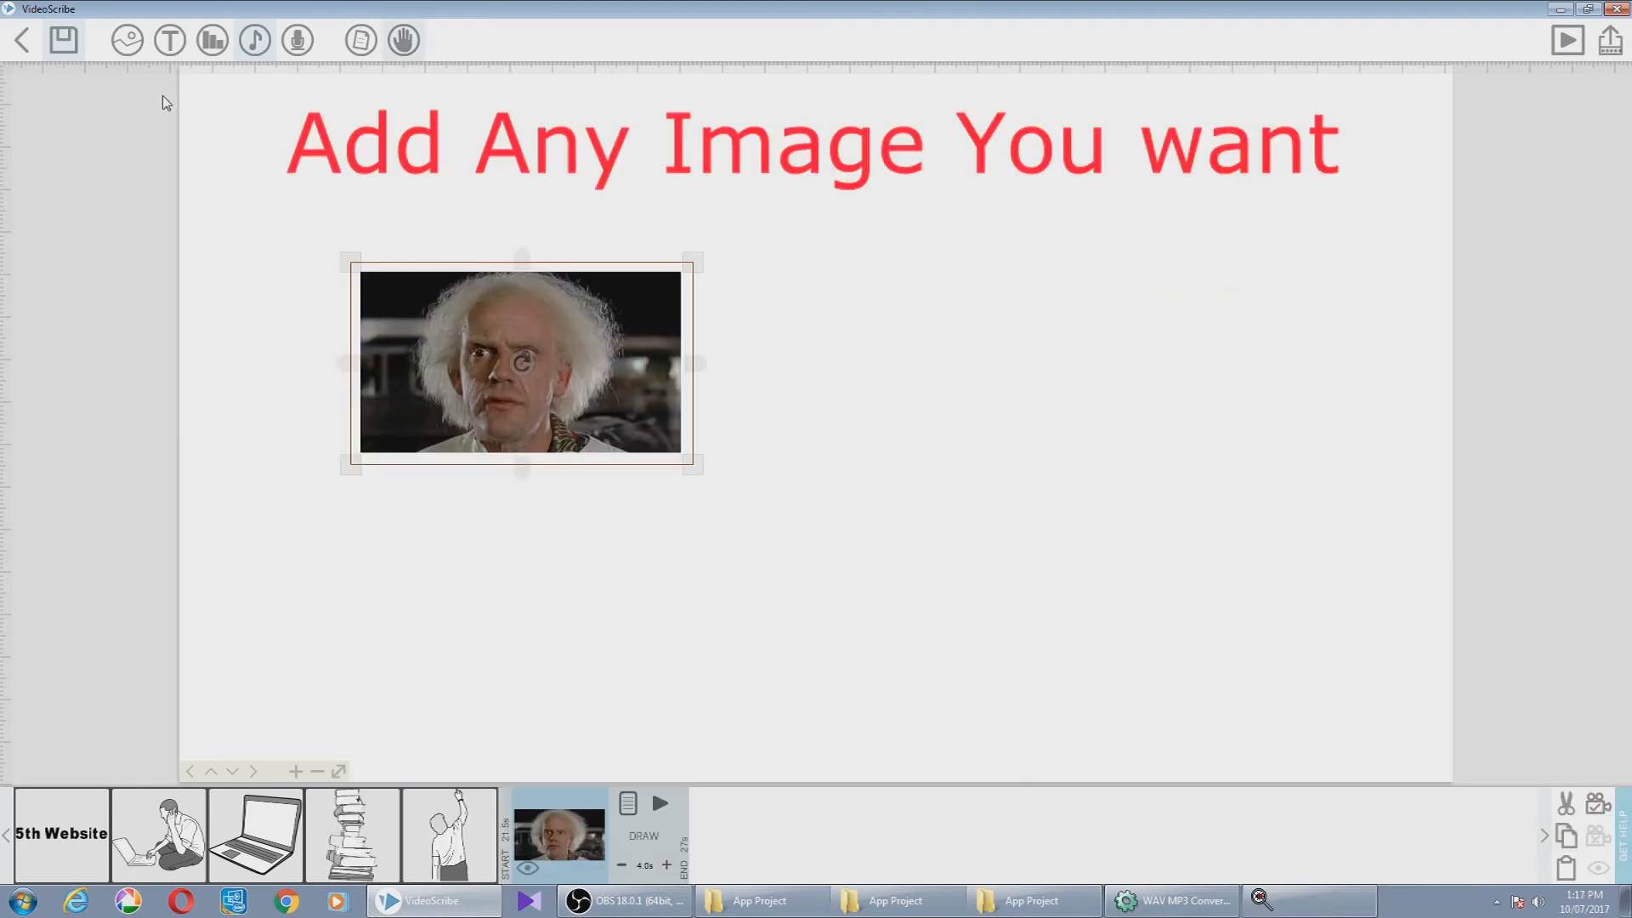
- Add the picture of the standing man in a black T-shirt to the right of the photo
{"action": "left_click", "coordinate": [126, 39]}
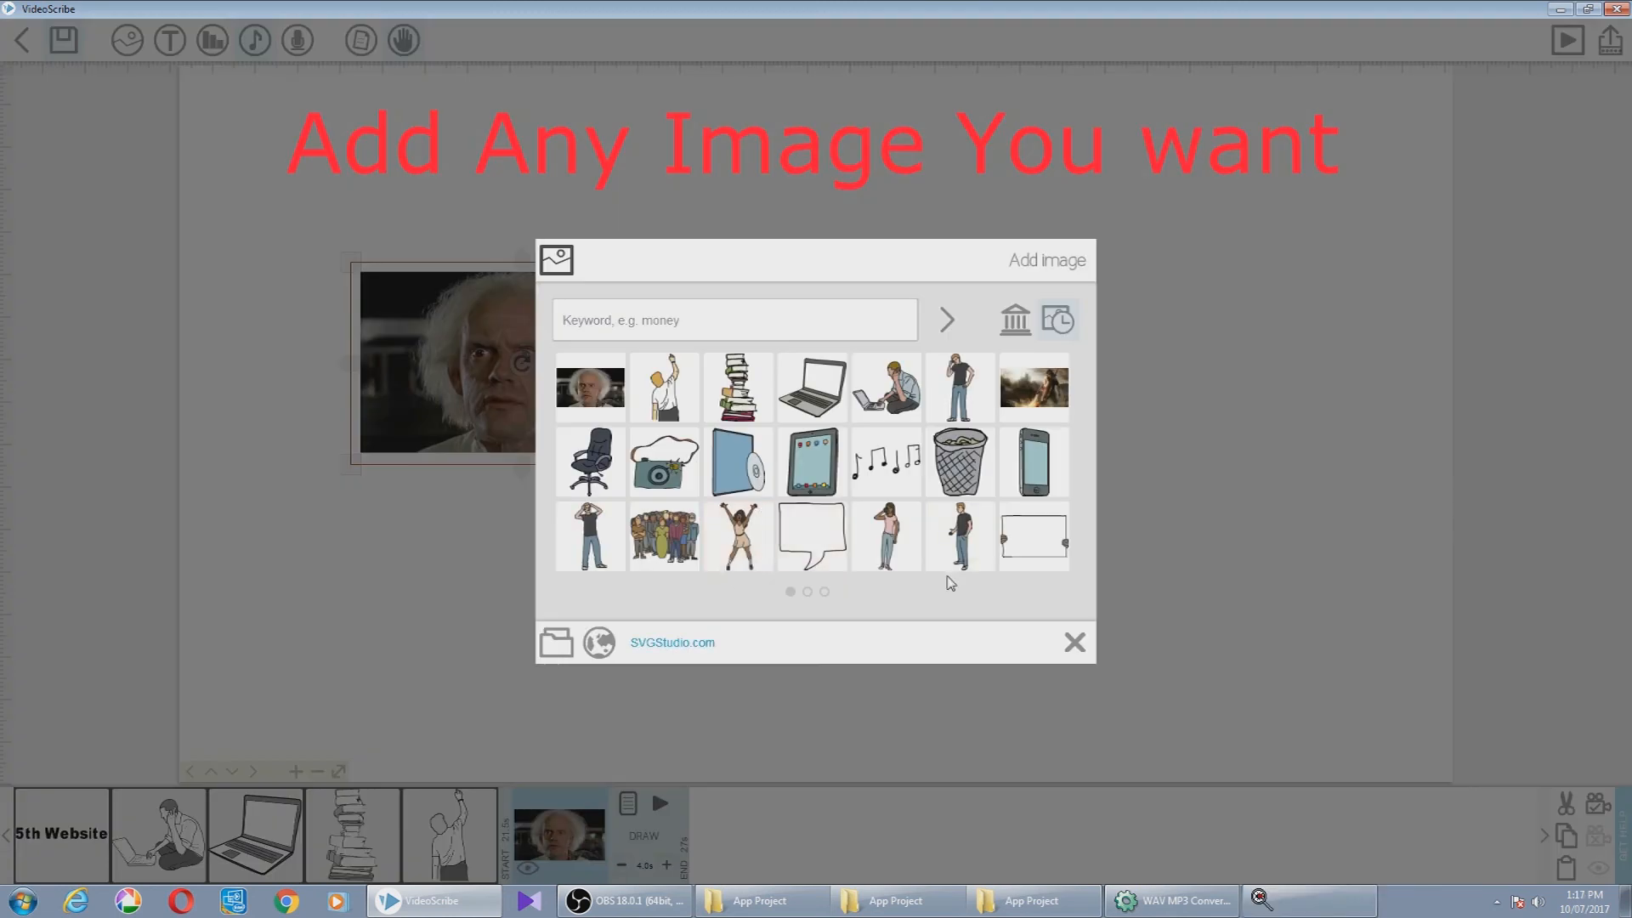
{"action": "left_click", "coordinate": [960, 559]}
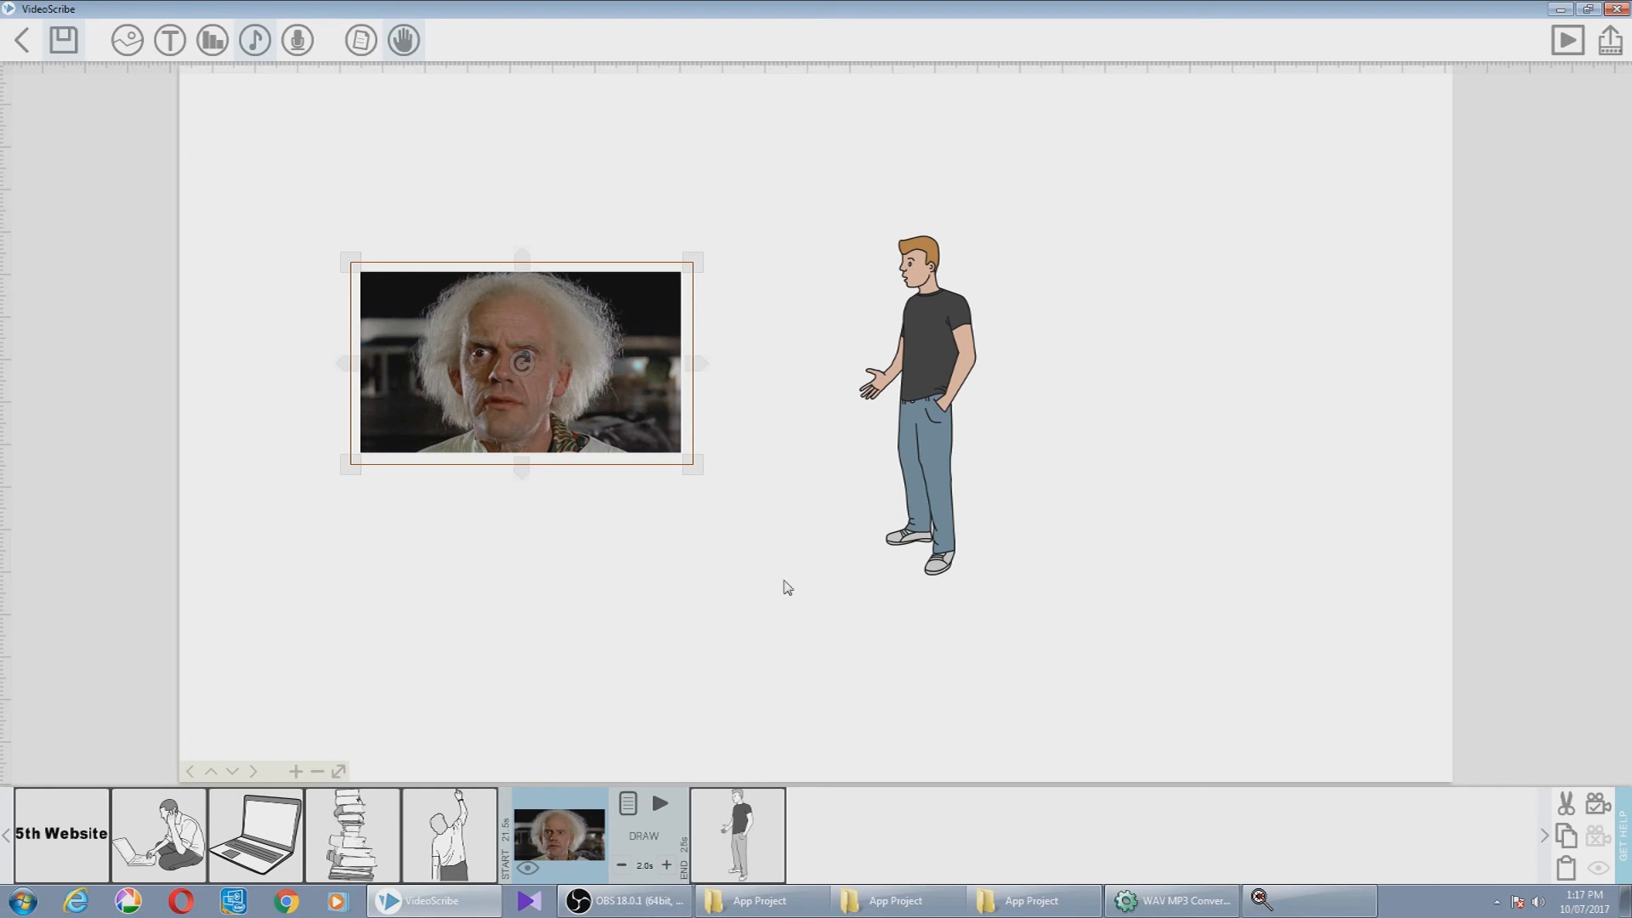
- Change the animation of the white-haired man's photo to Move In
{"action": "left_click", "coordinate": [618, 826]}
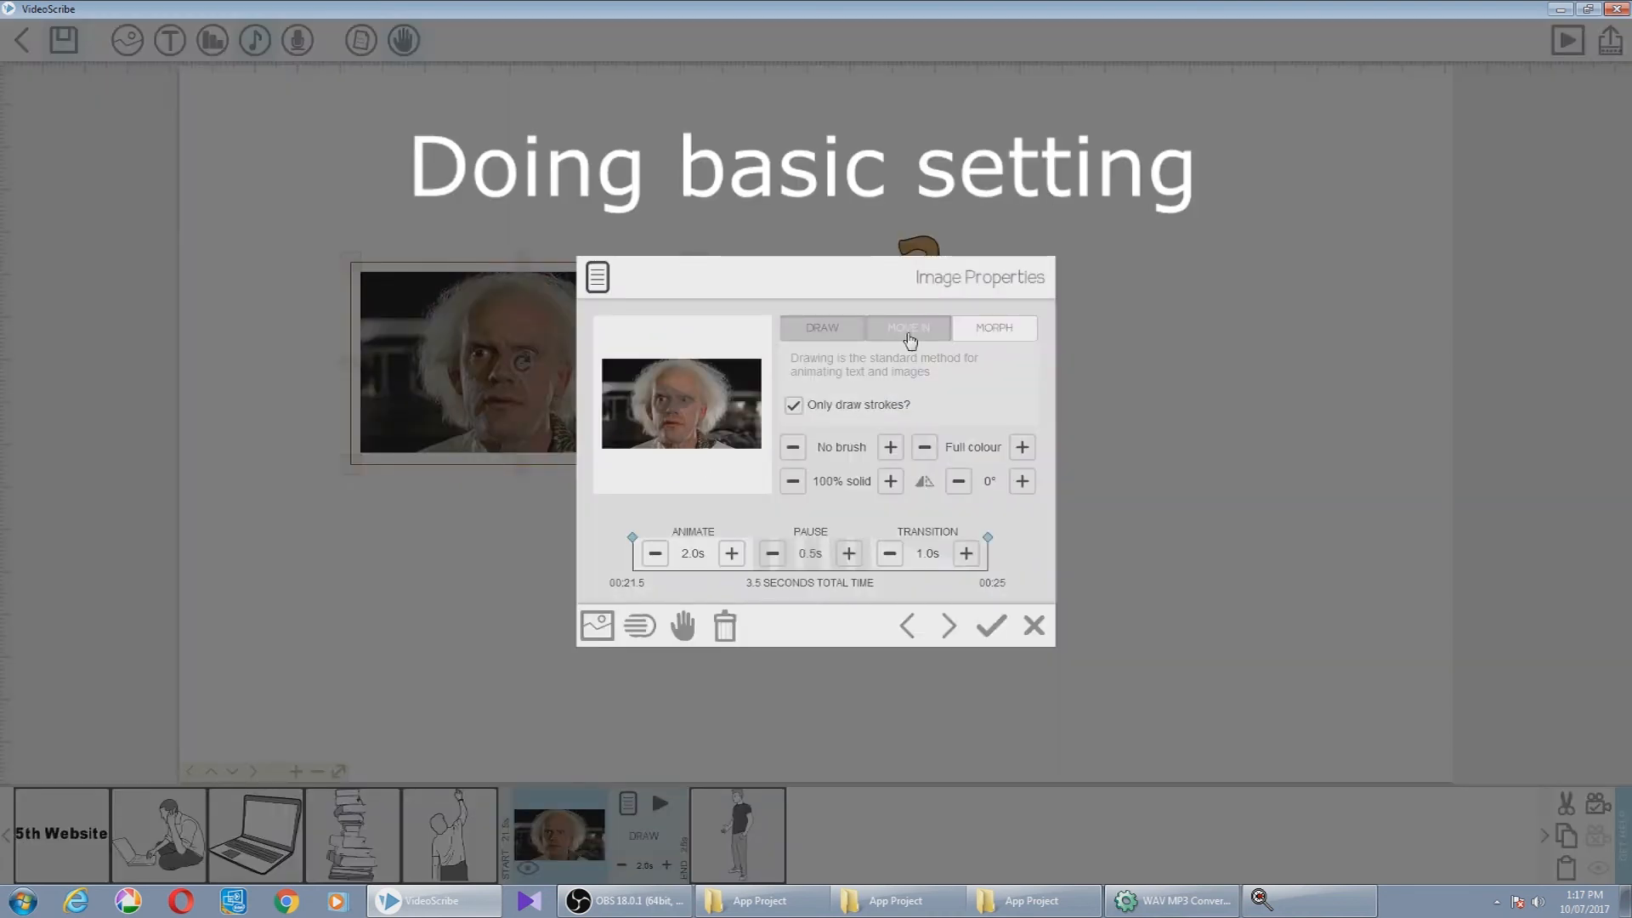
{"action": "left_click", "coordinate": [910, 340]}
{"action": "left_click", "coordinate": [984, 641]}
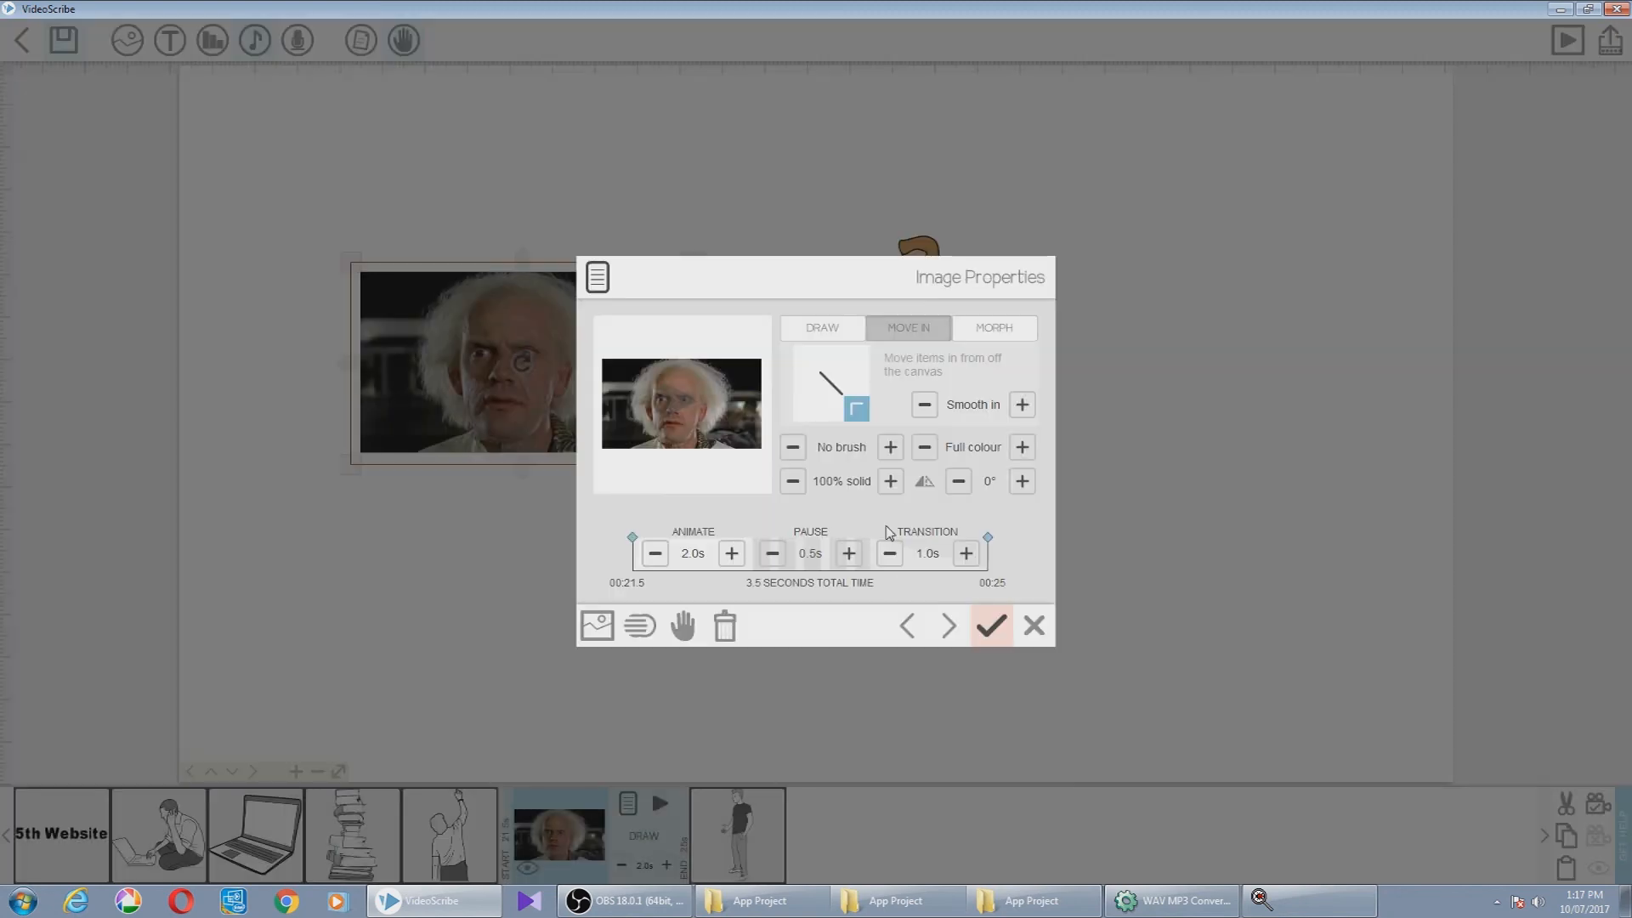
{"action": "left_click", "coordinate": [699, 414]}
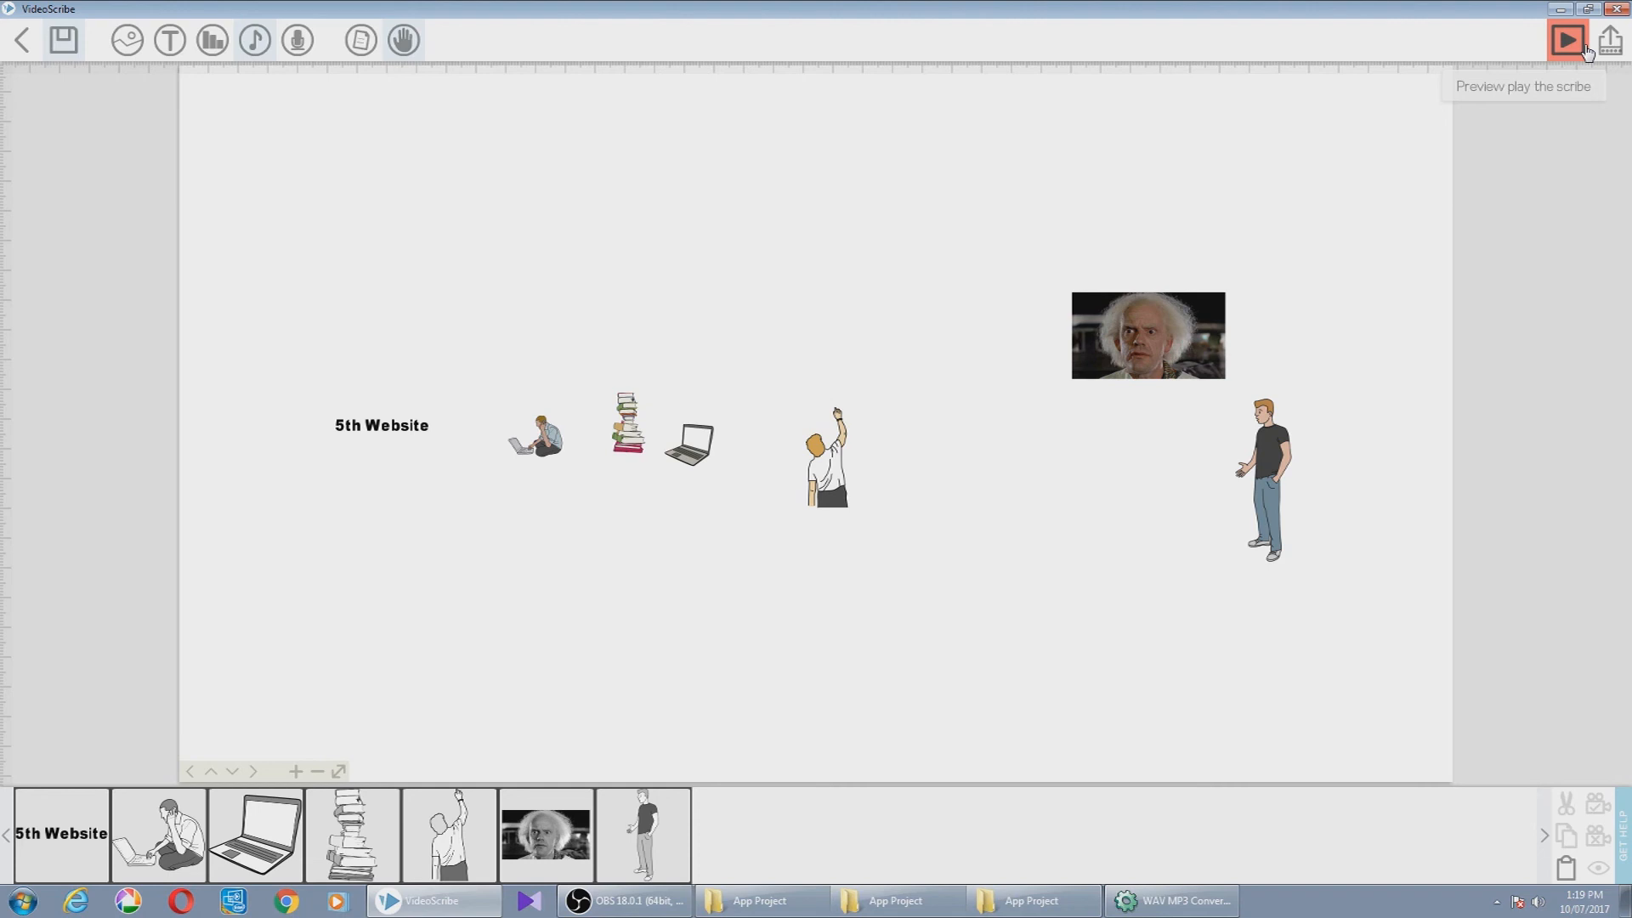
- Start publishing the scribe as a video file and cycle through the formats back to Windows WMV
{"action": "left_click", "coordinate": [1609, 40]}
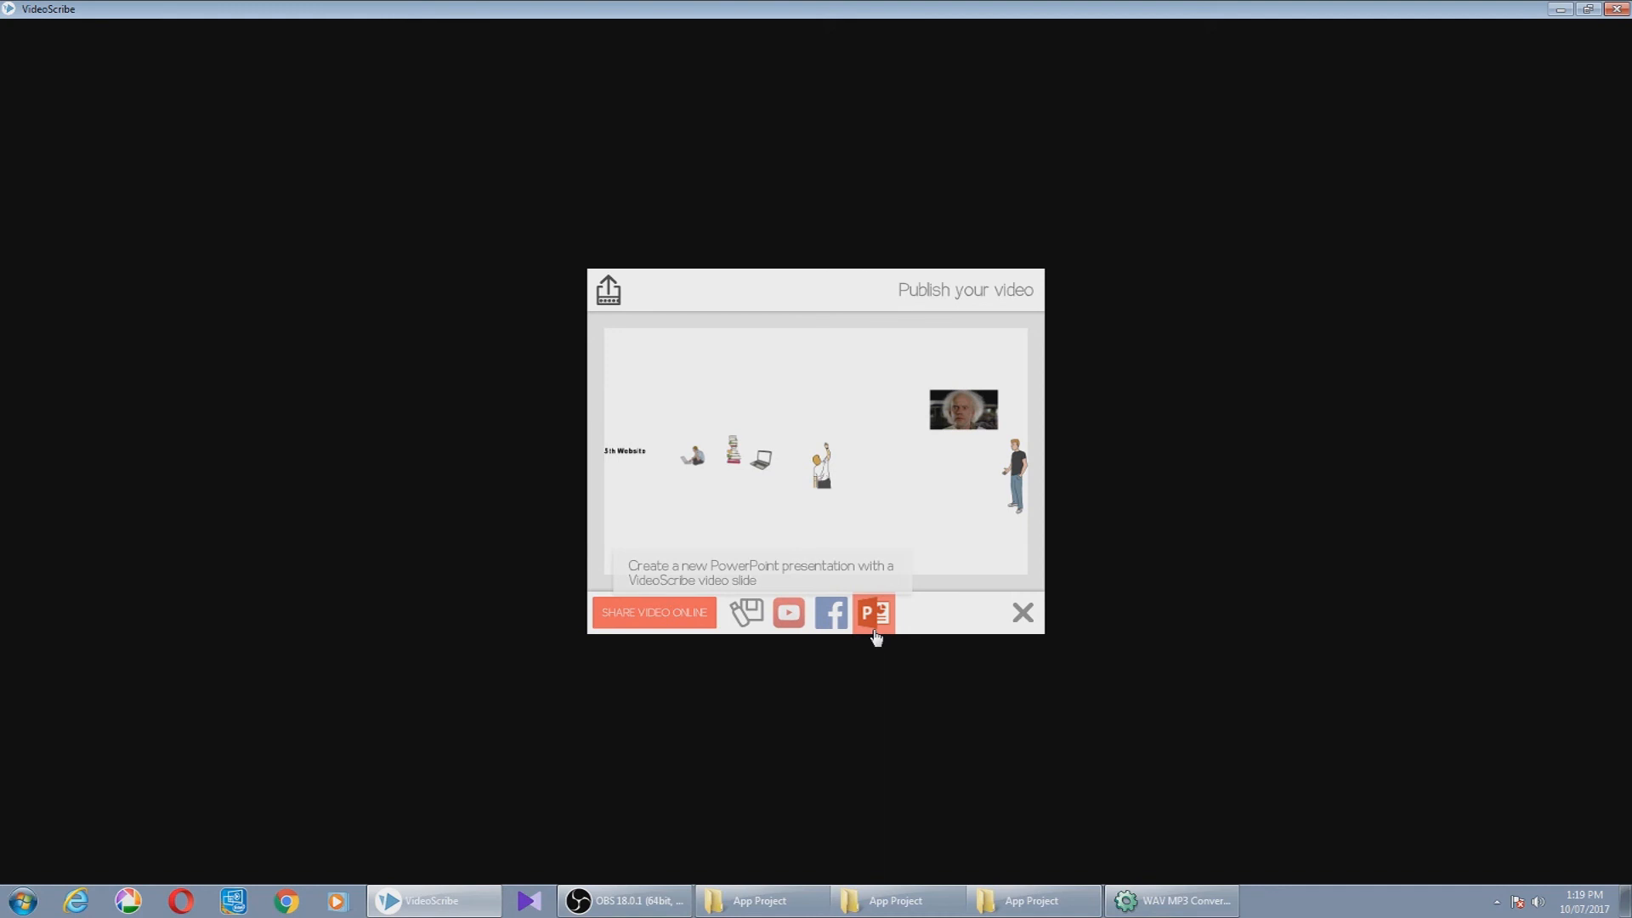
{"action": "left_click", "coordinate": [747, 618]}
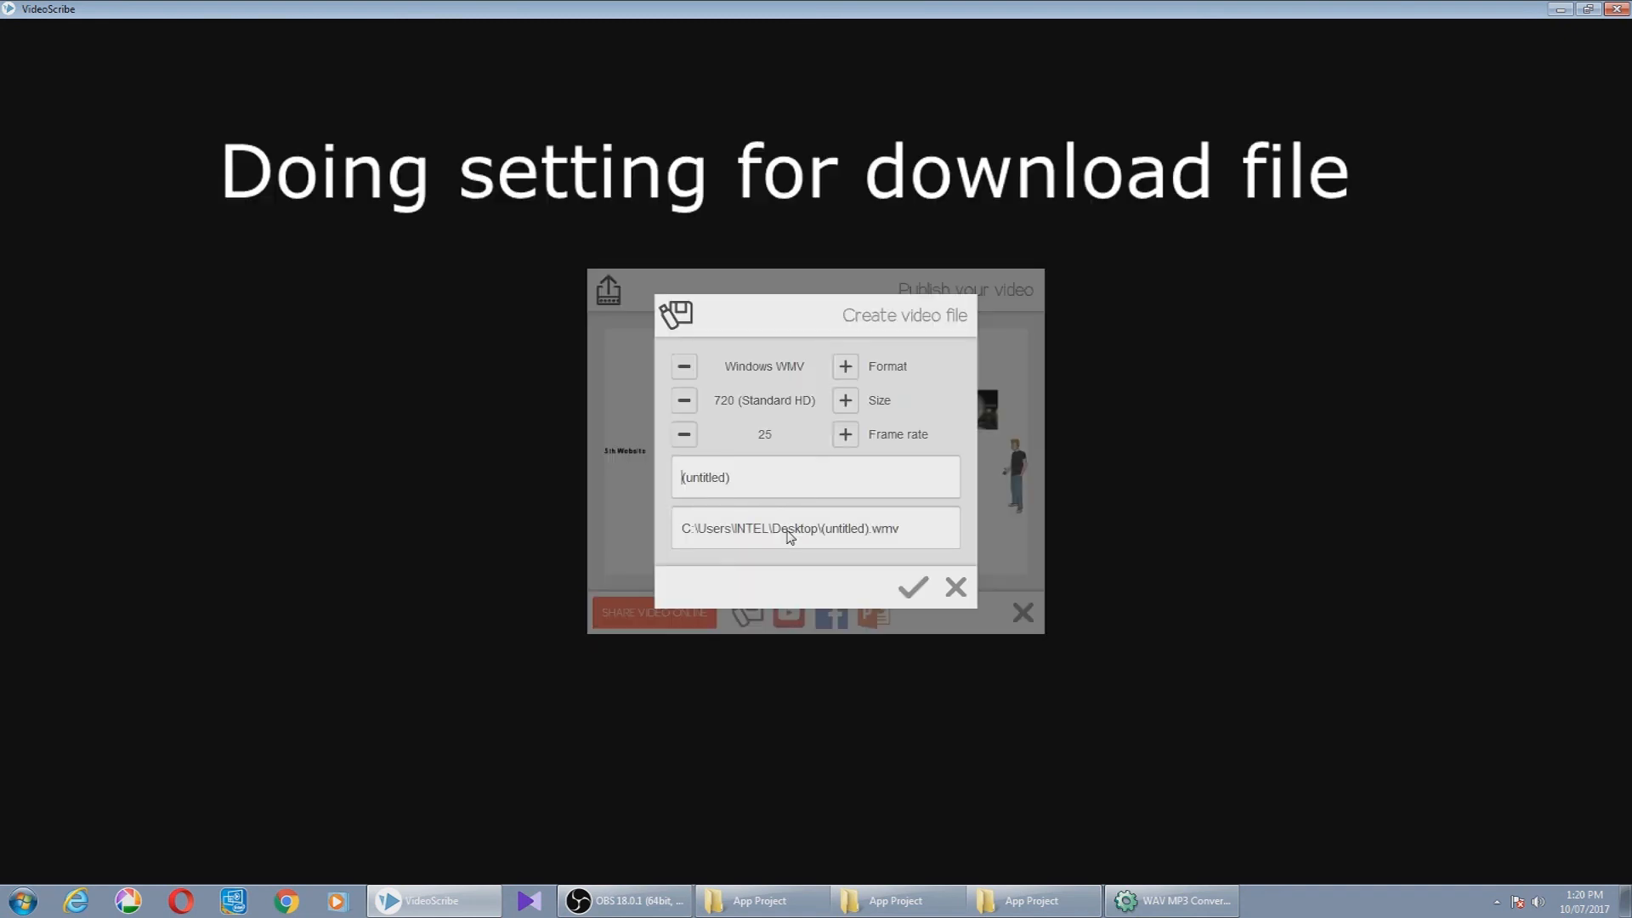
{"action": "left_click", "coordinate": [844, 367]}
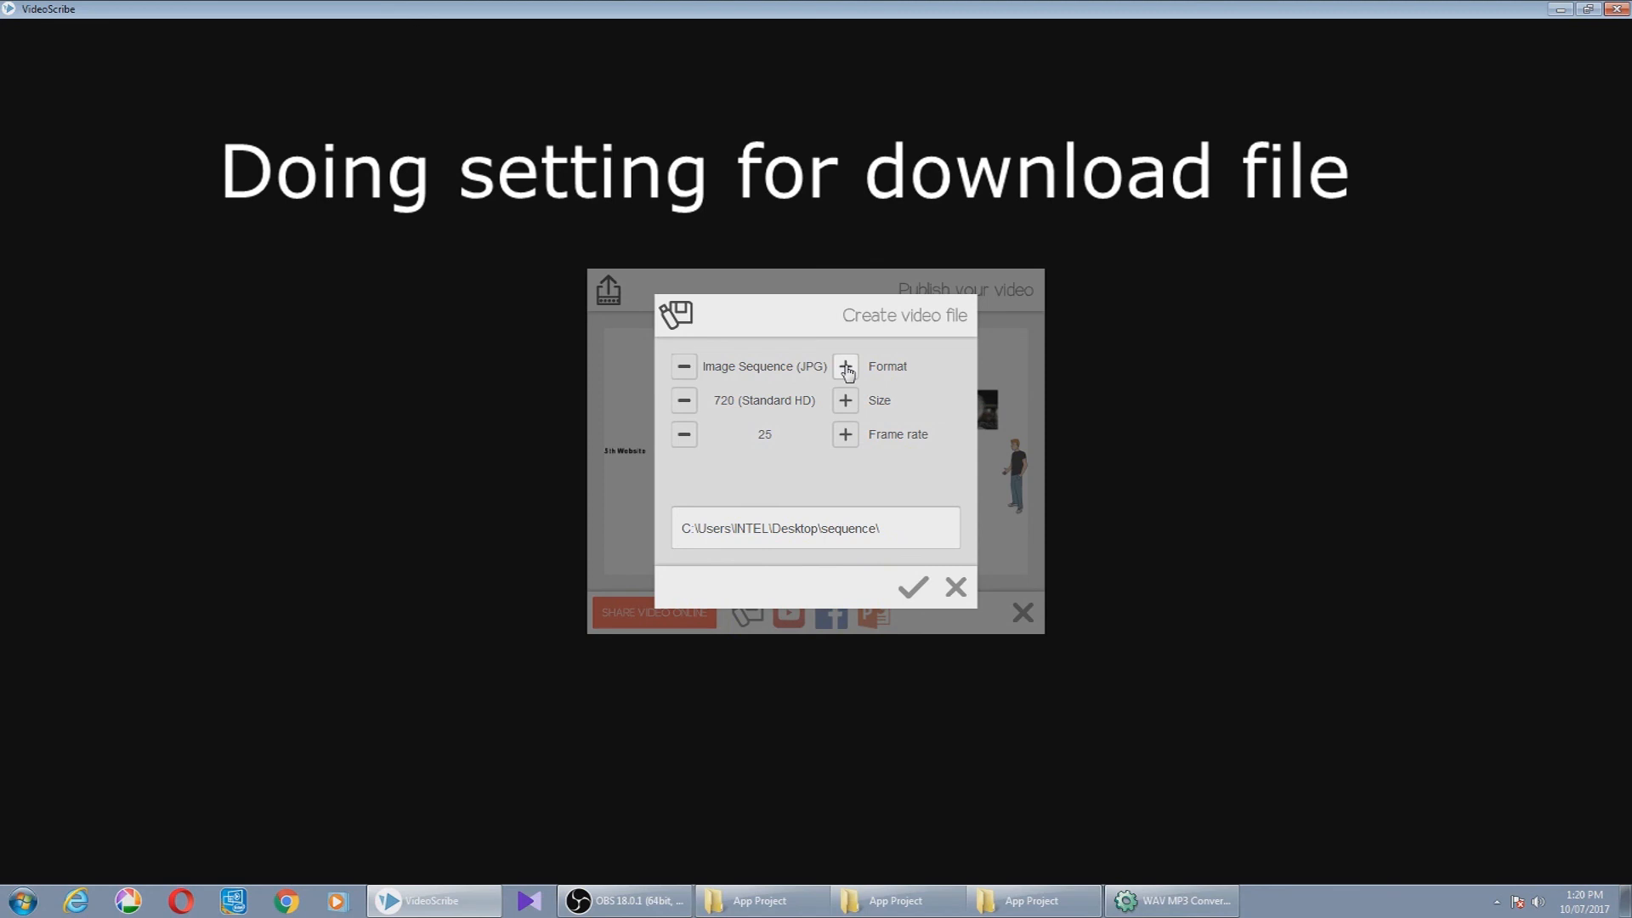
{"action": "left_click", "coordinate": [845, 367]}
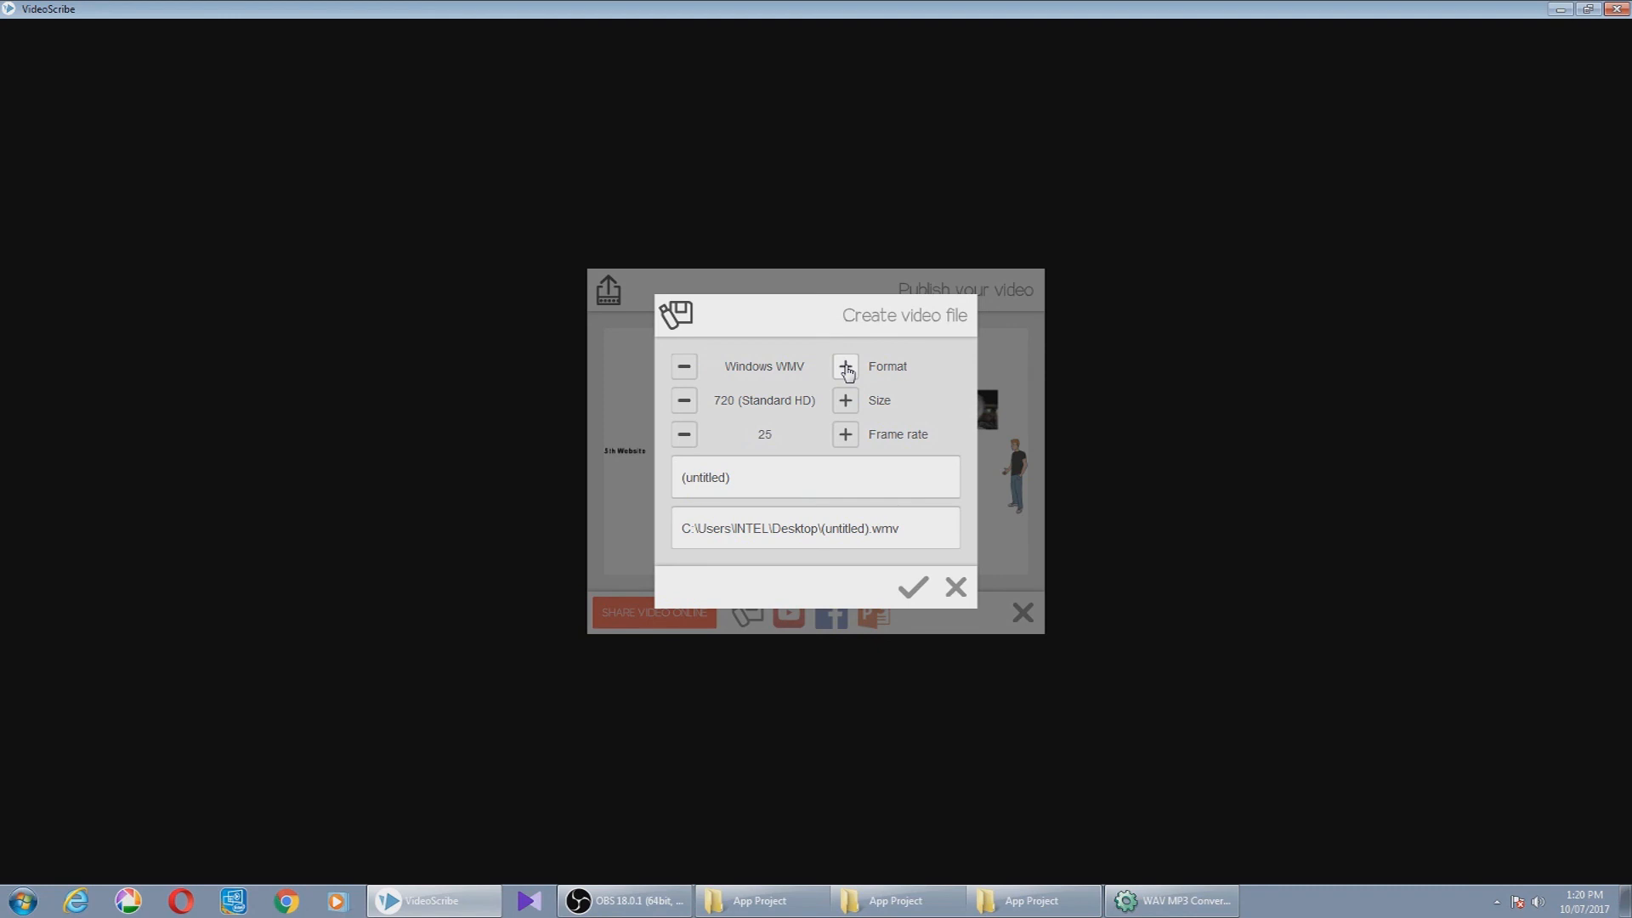
- Cycle through the video size options and start creating the video file
{"action": "left_click", "coordinate": [846, 402]}
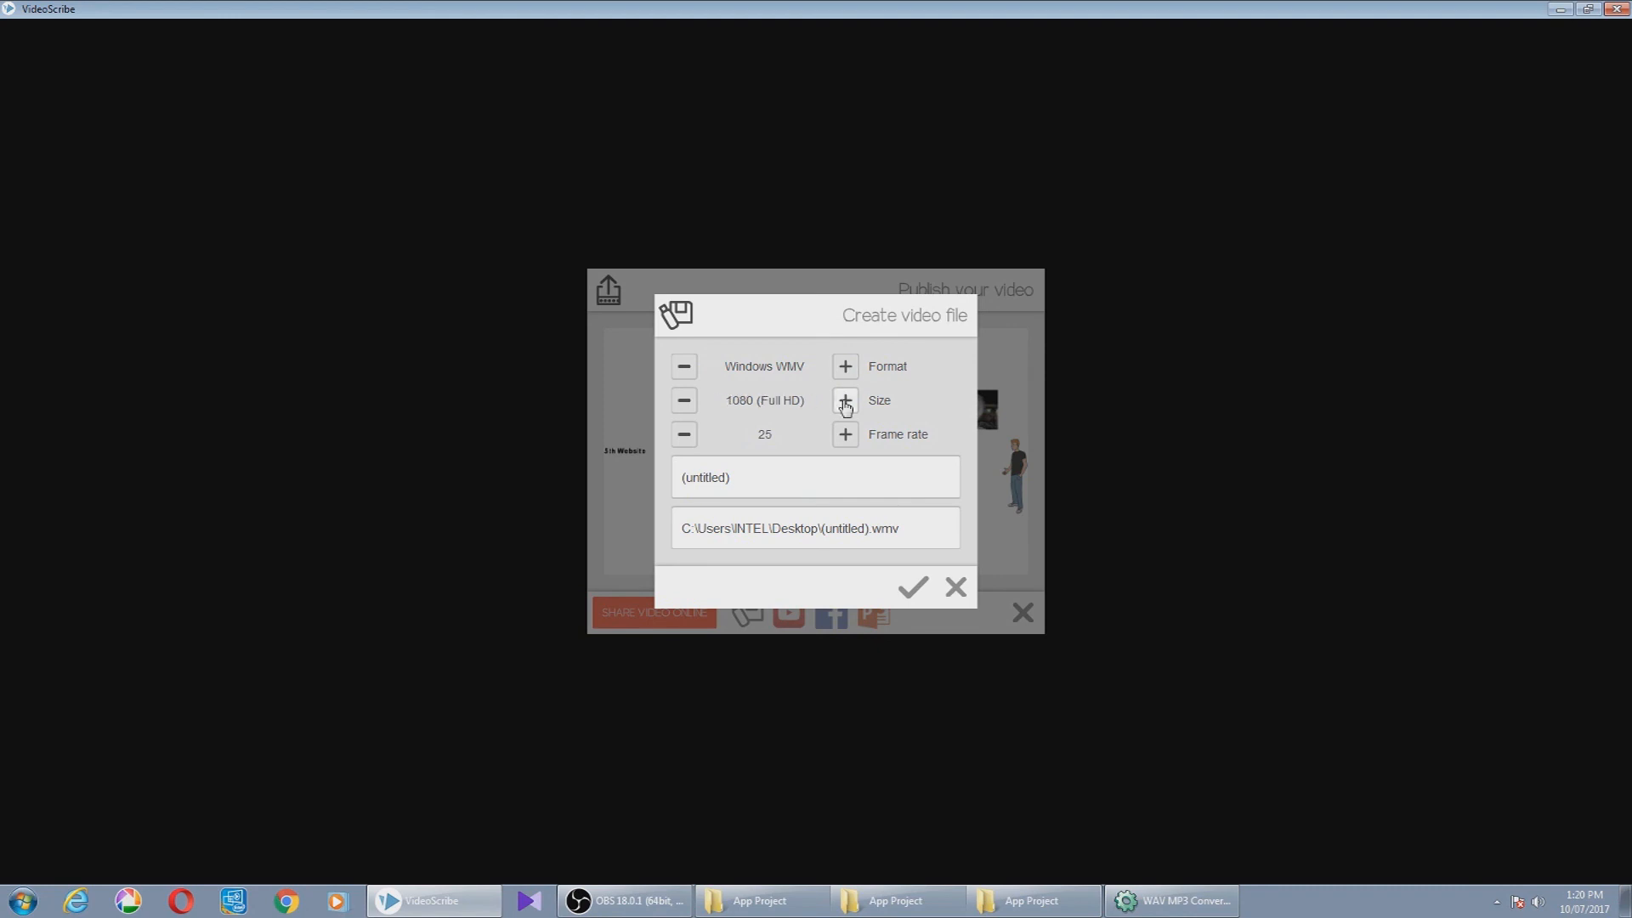
{"action": "left_click", "coordinate": [846, 402]}
{"action": "left_click", "coordinate": [846, 402]}
{"action": "left_click", "coordinate": [846, 402]}
{"action": "left_click", "coordinate": [845, 402]}
{"action": "left_click", "coordinate": [845, 402]}
{"action": "left_click", "coordinate": [845, 401]}
{"action": "left_click", "coordinate": [914, 587]}
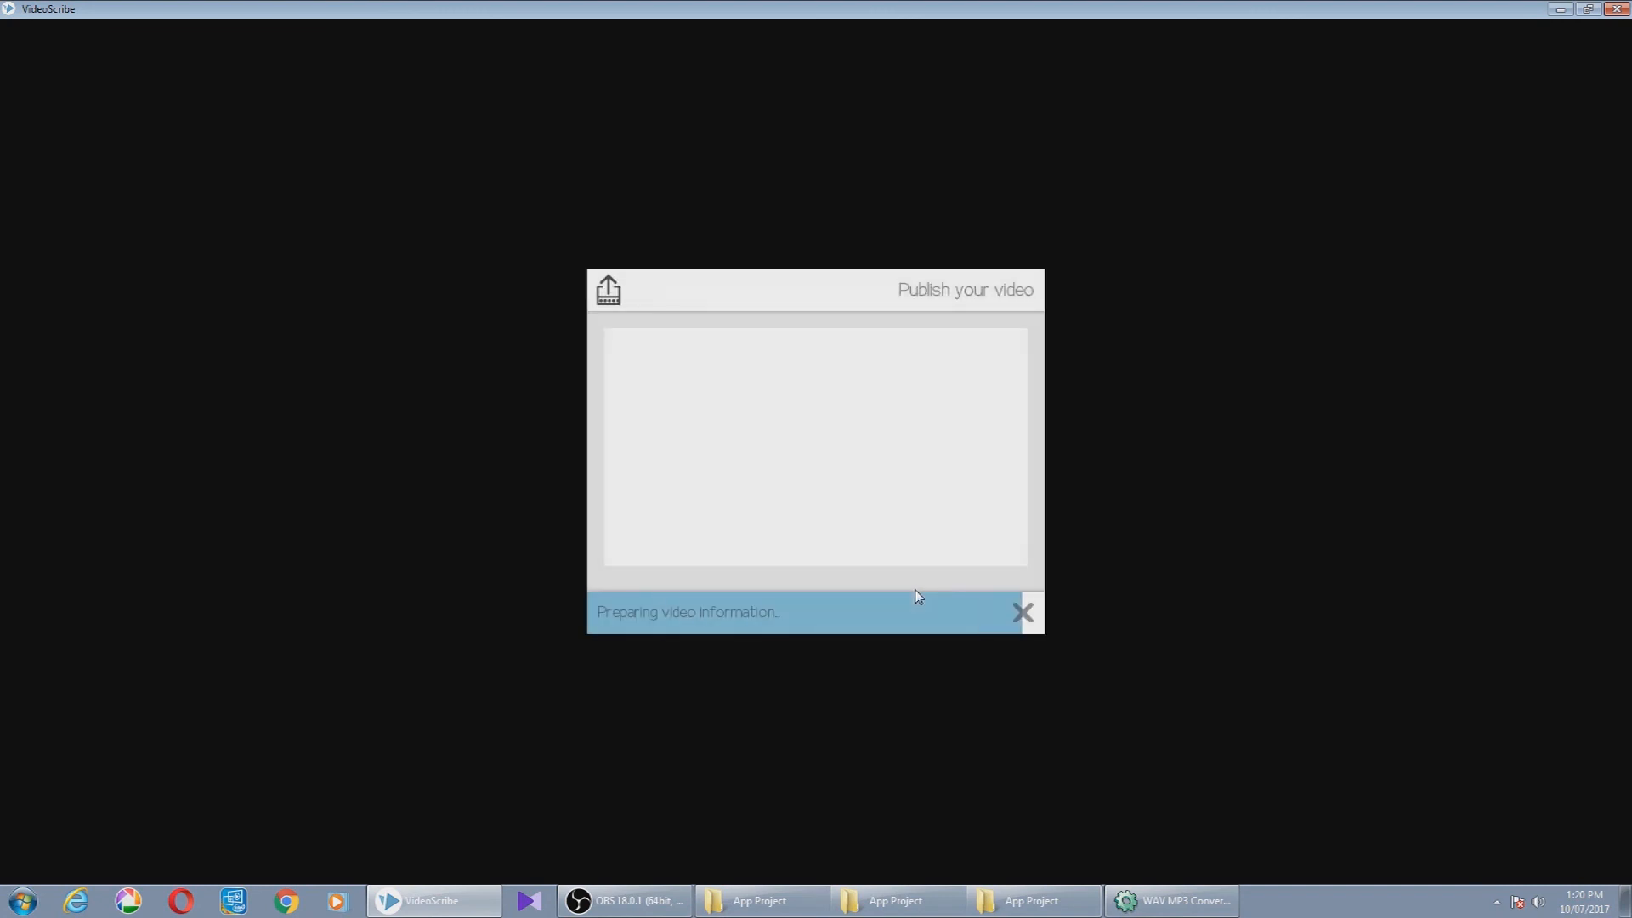